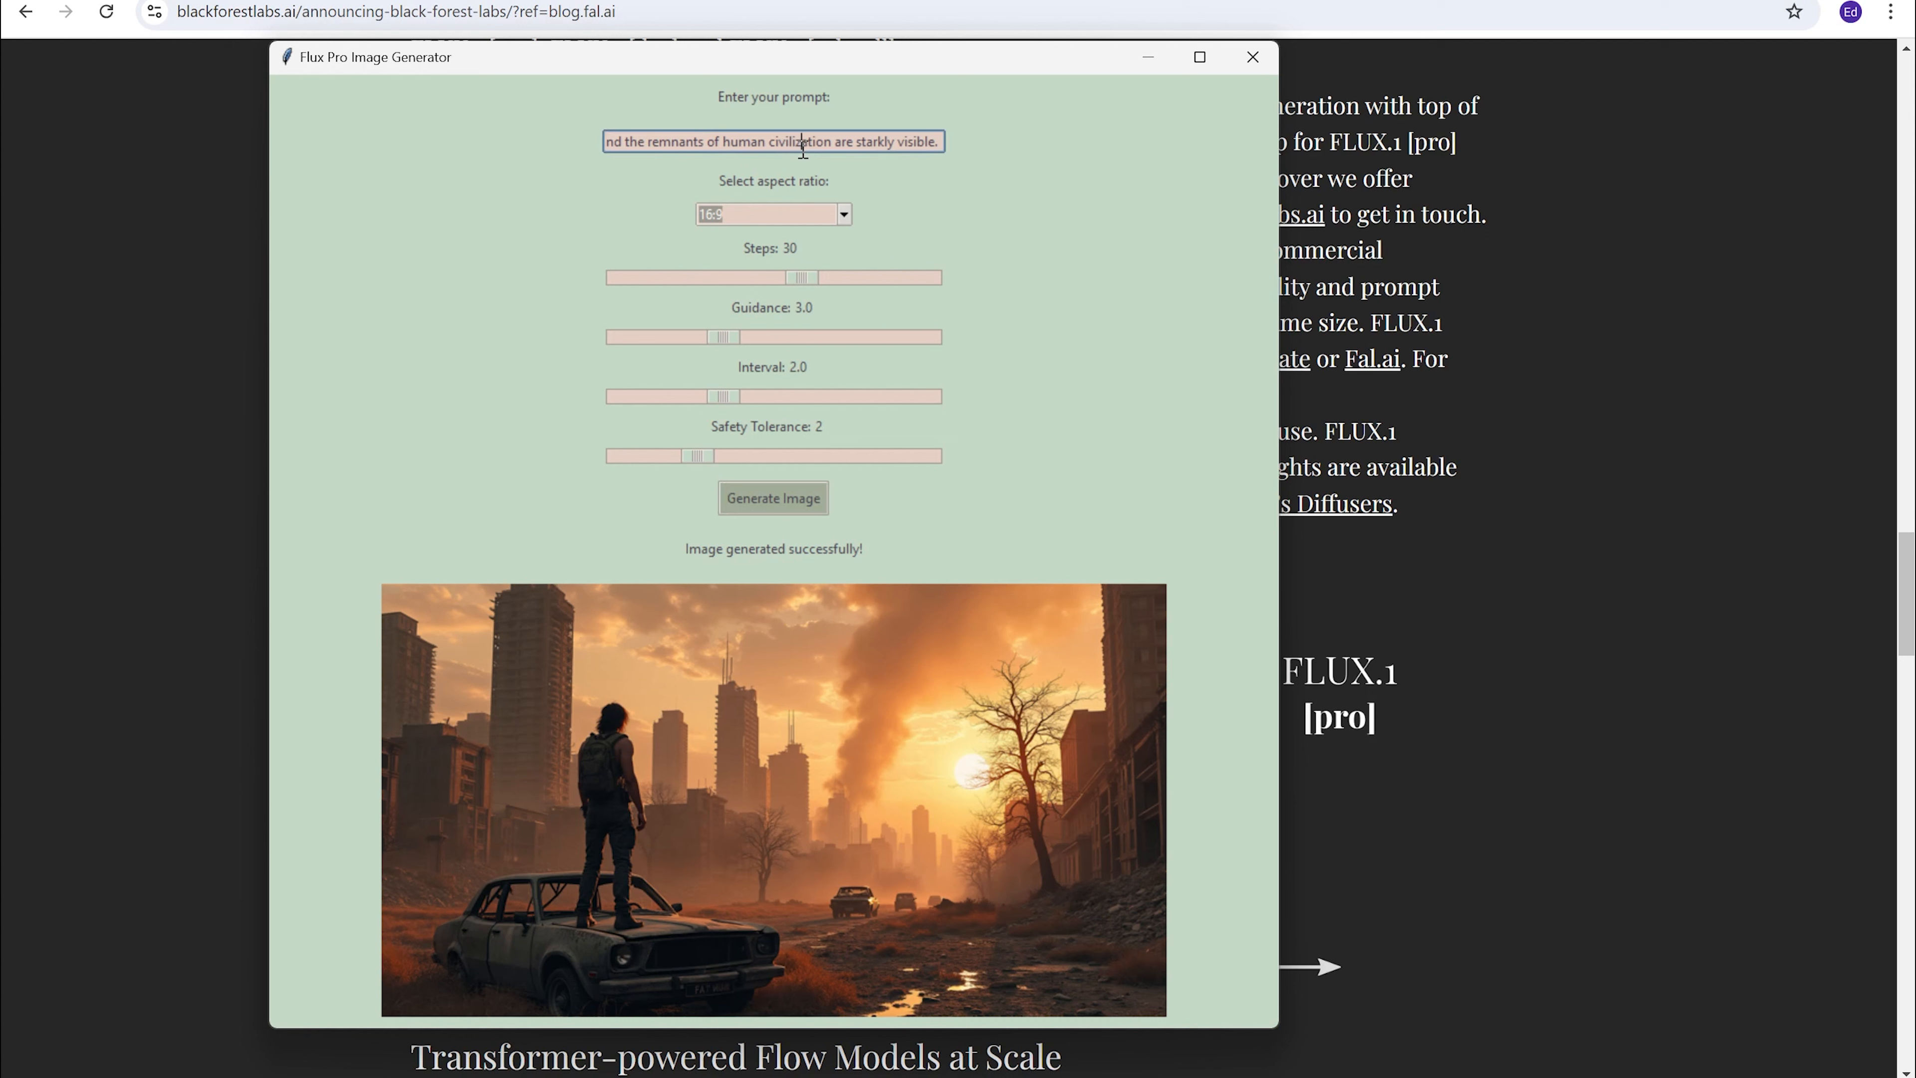
Step: Review the available aspect ratios and inspect the generated cityscape image and its dimensions in the maximized window
left_click(844, 213)
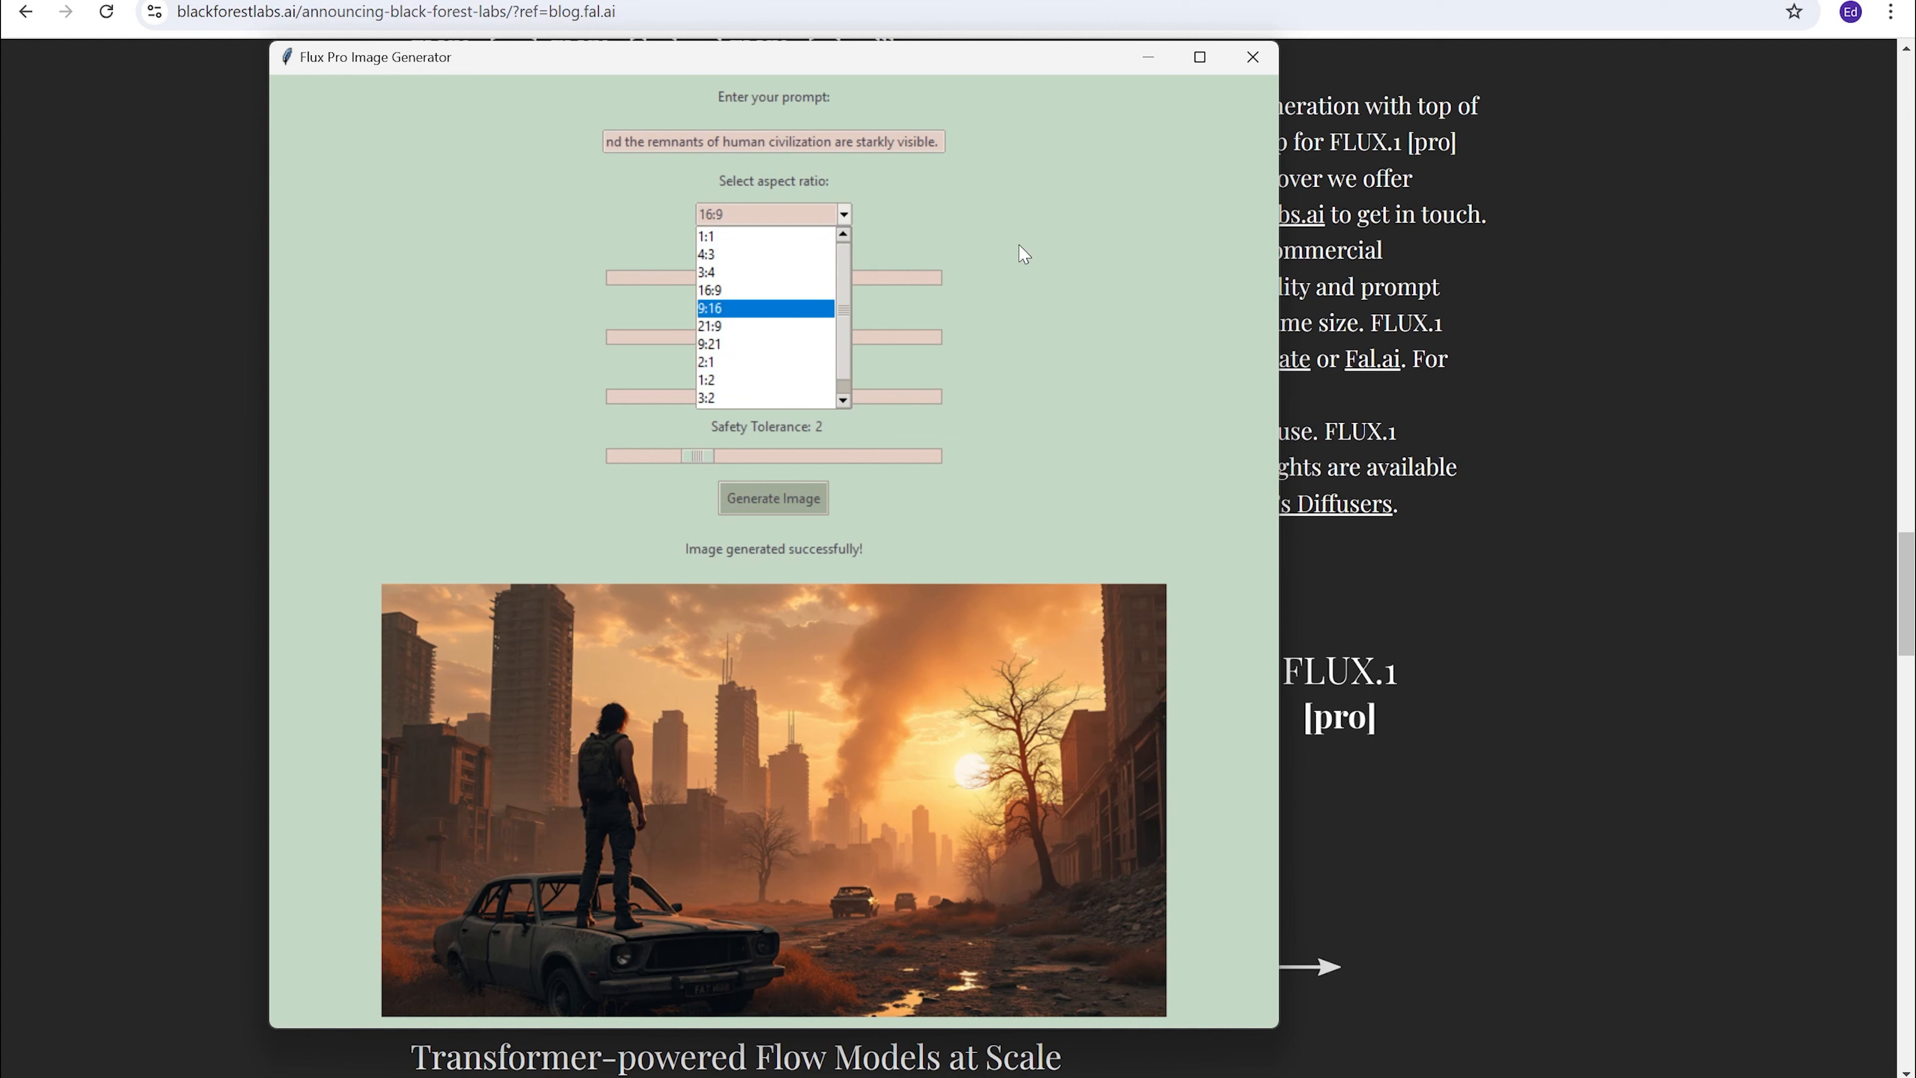
left_click(993, 249)
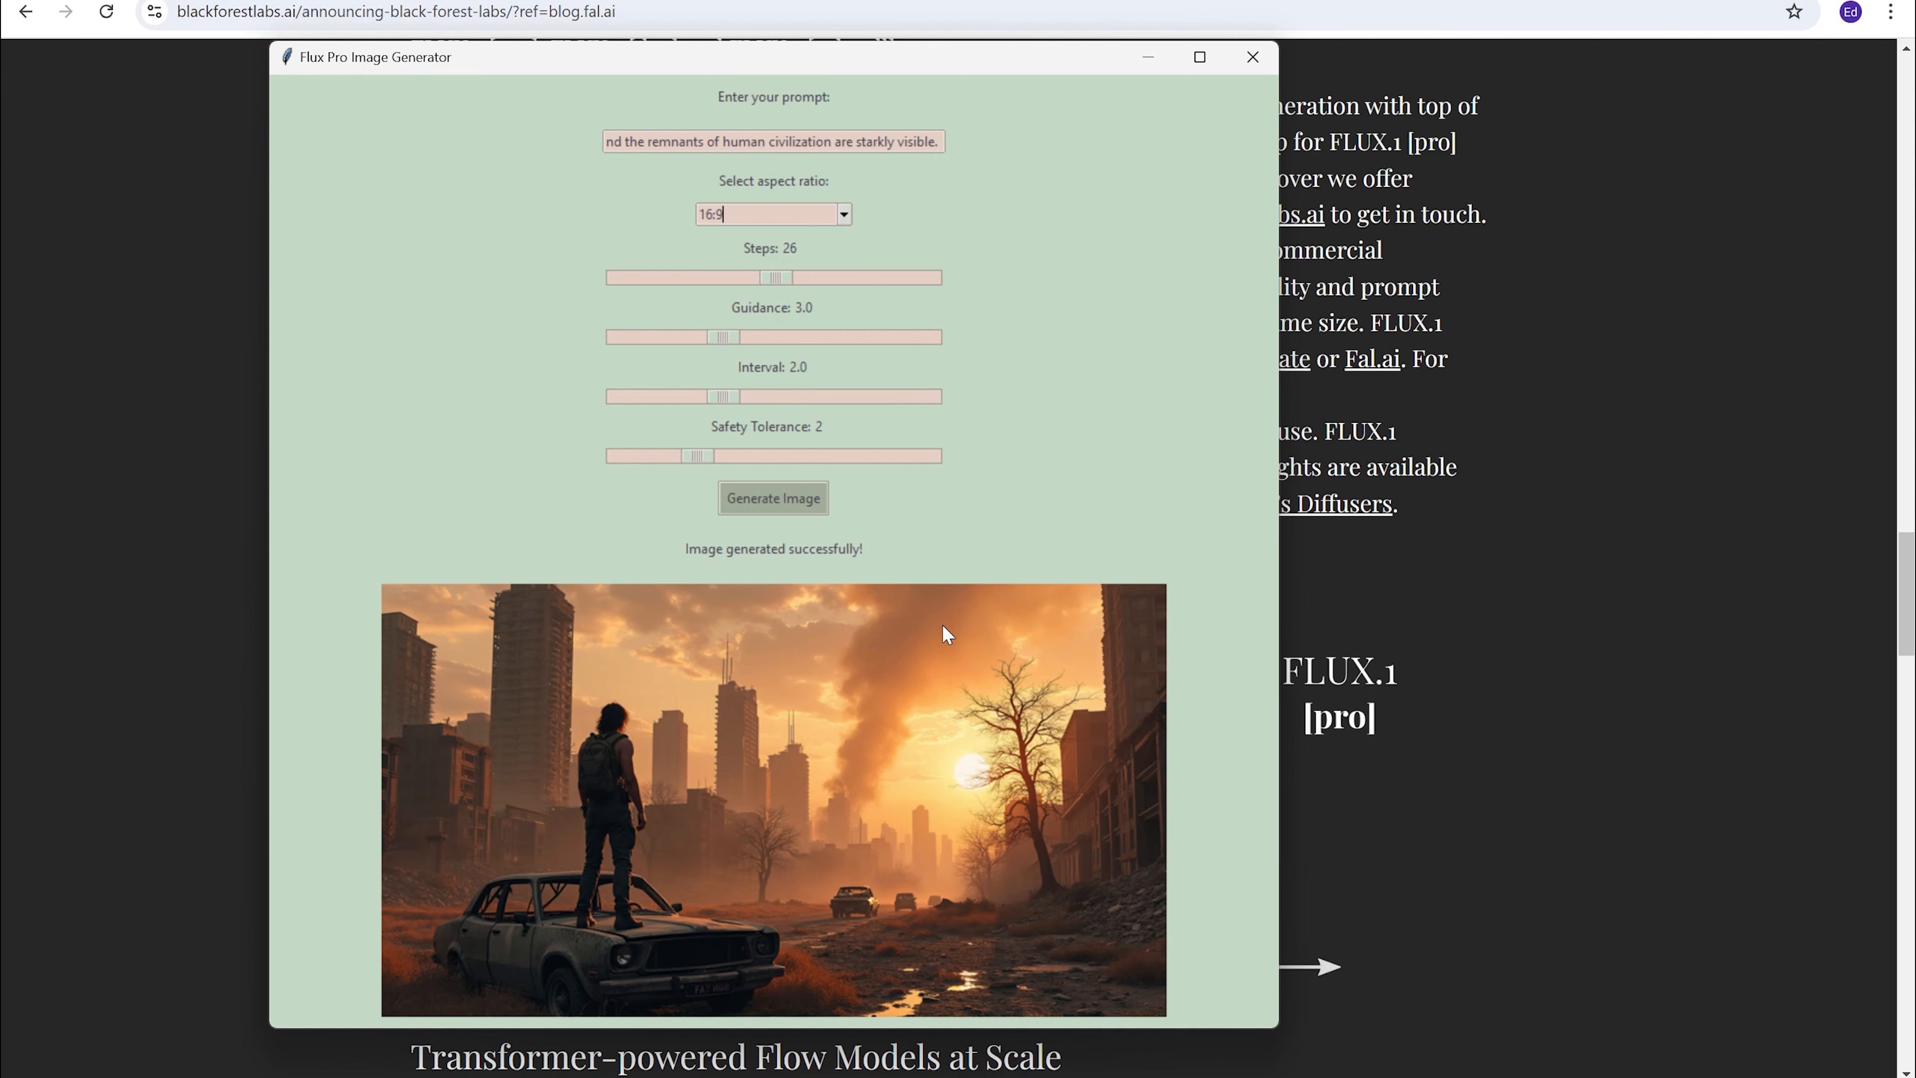
left_click(1200, 56)
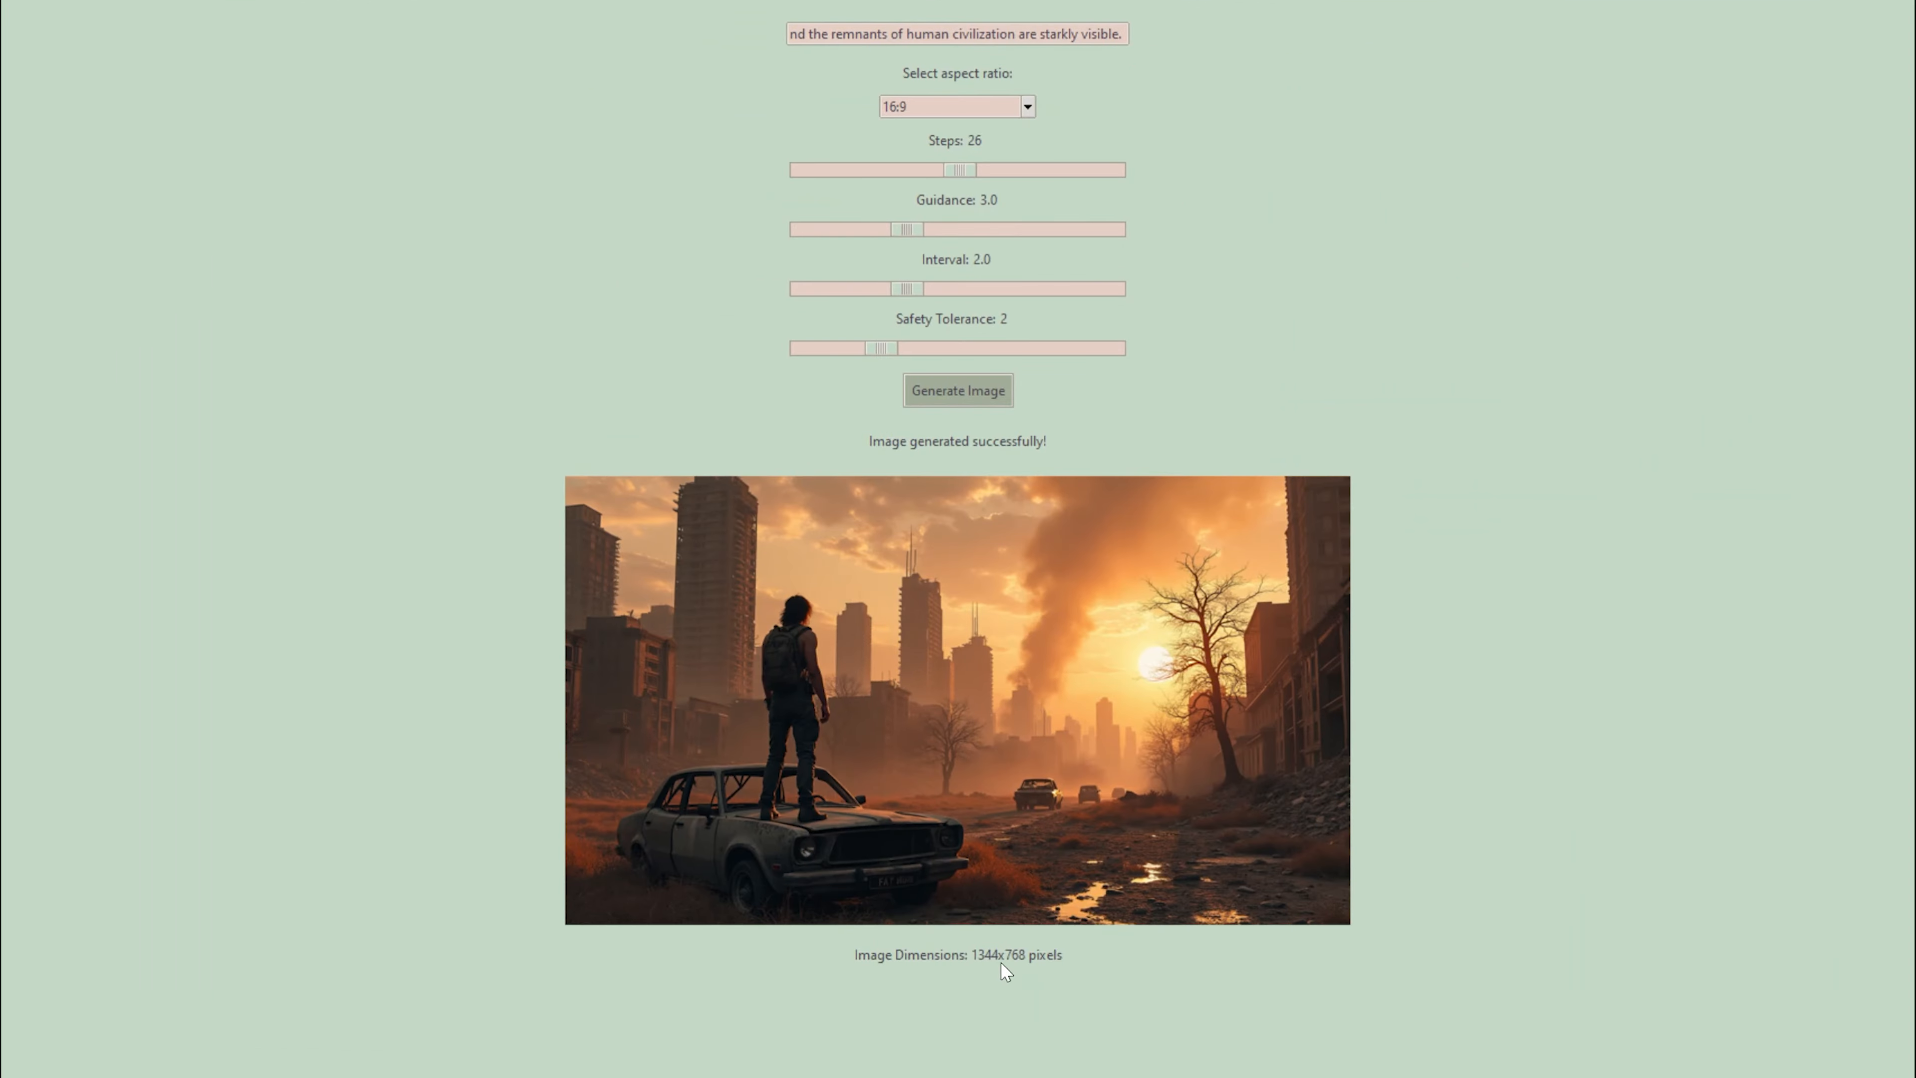
right_click(809, 608)
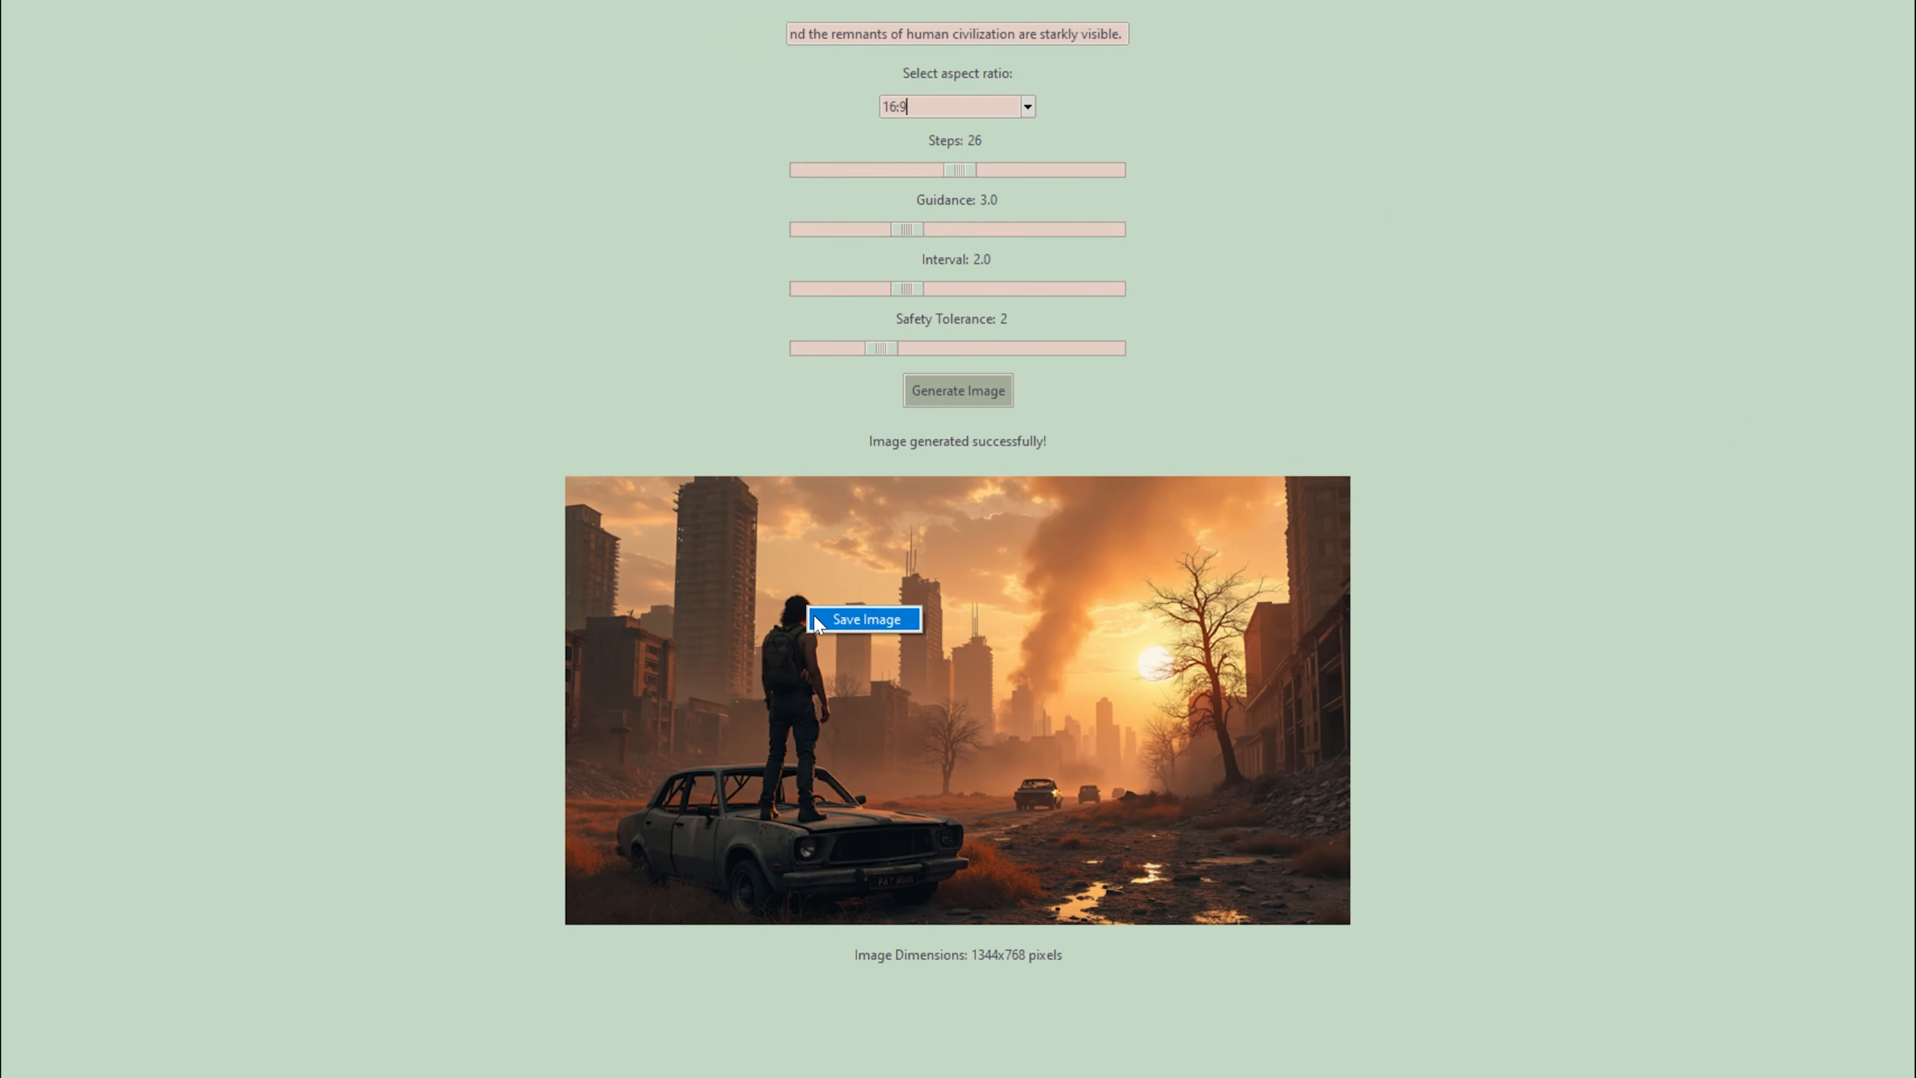
left_click(1448, 588)
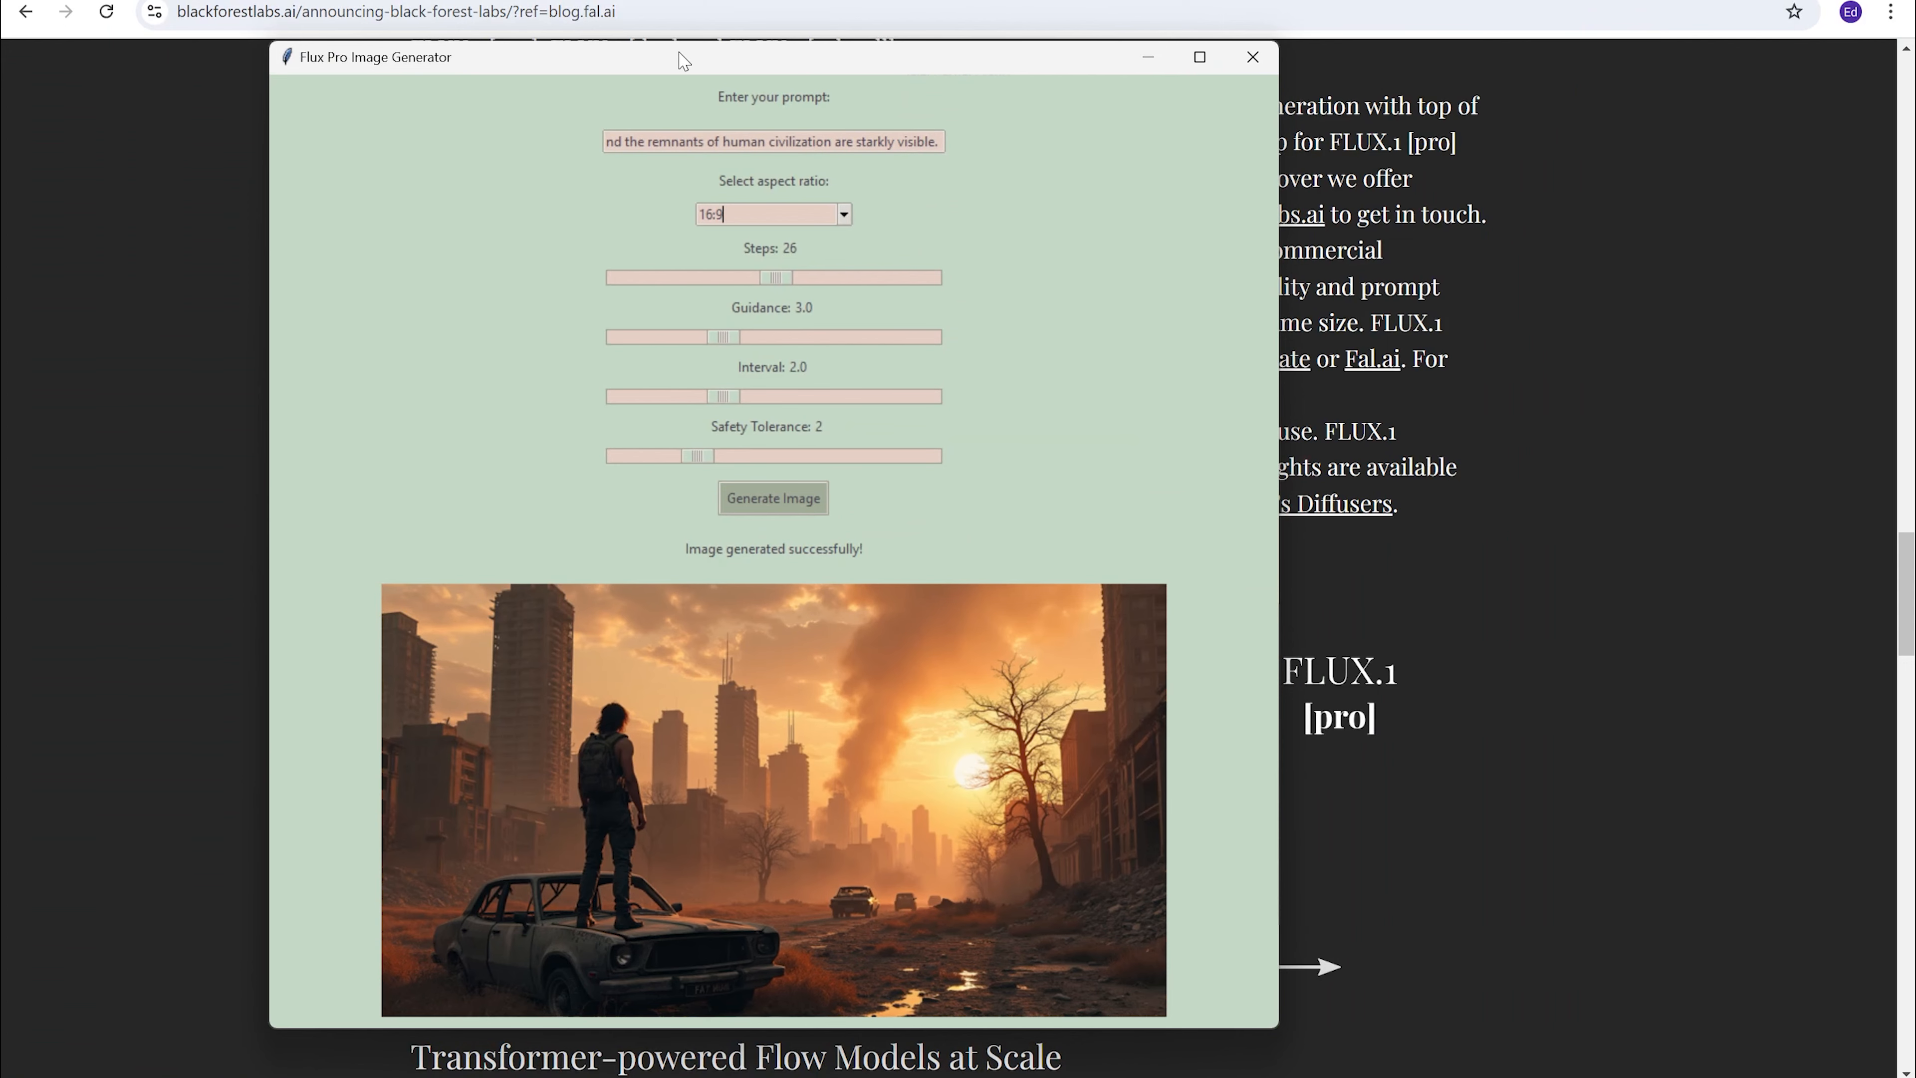
left_click_drag(684, 60, 629, 64)
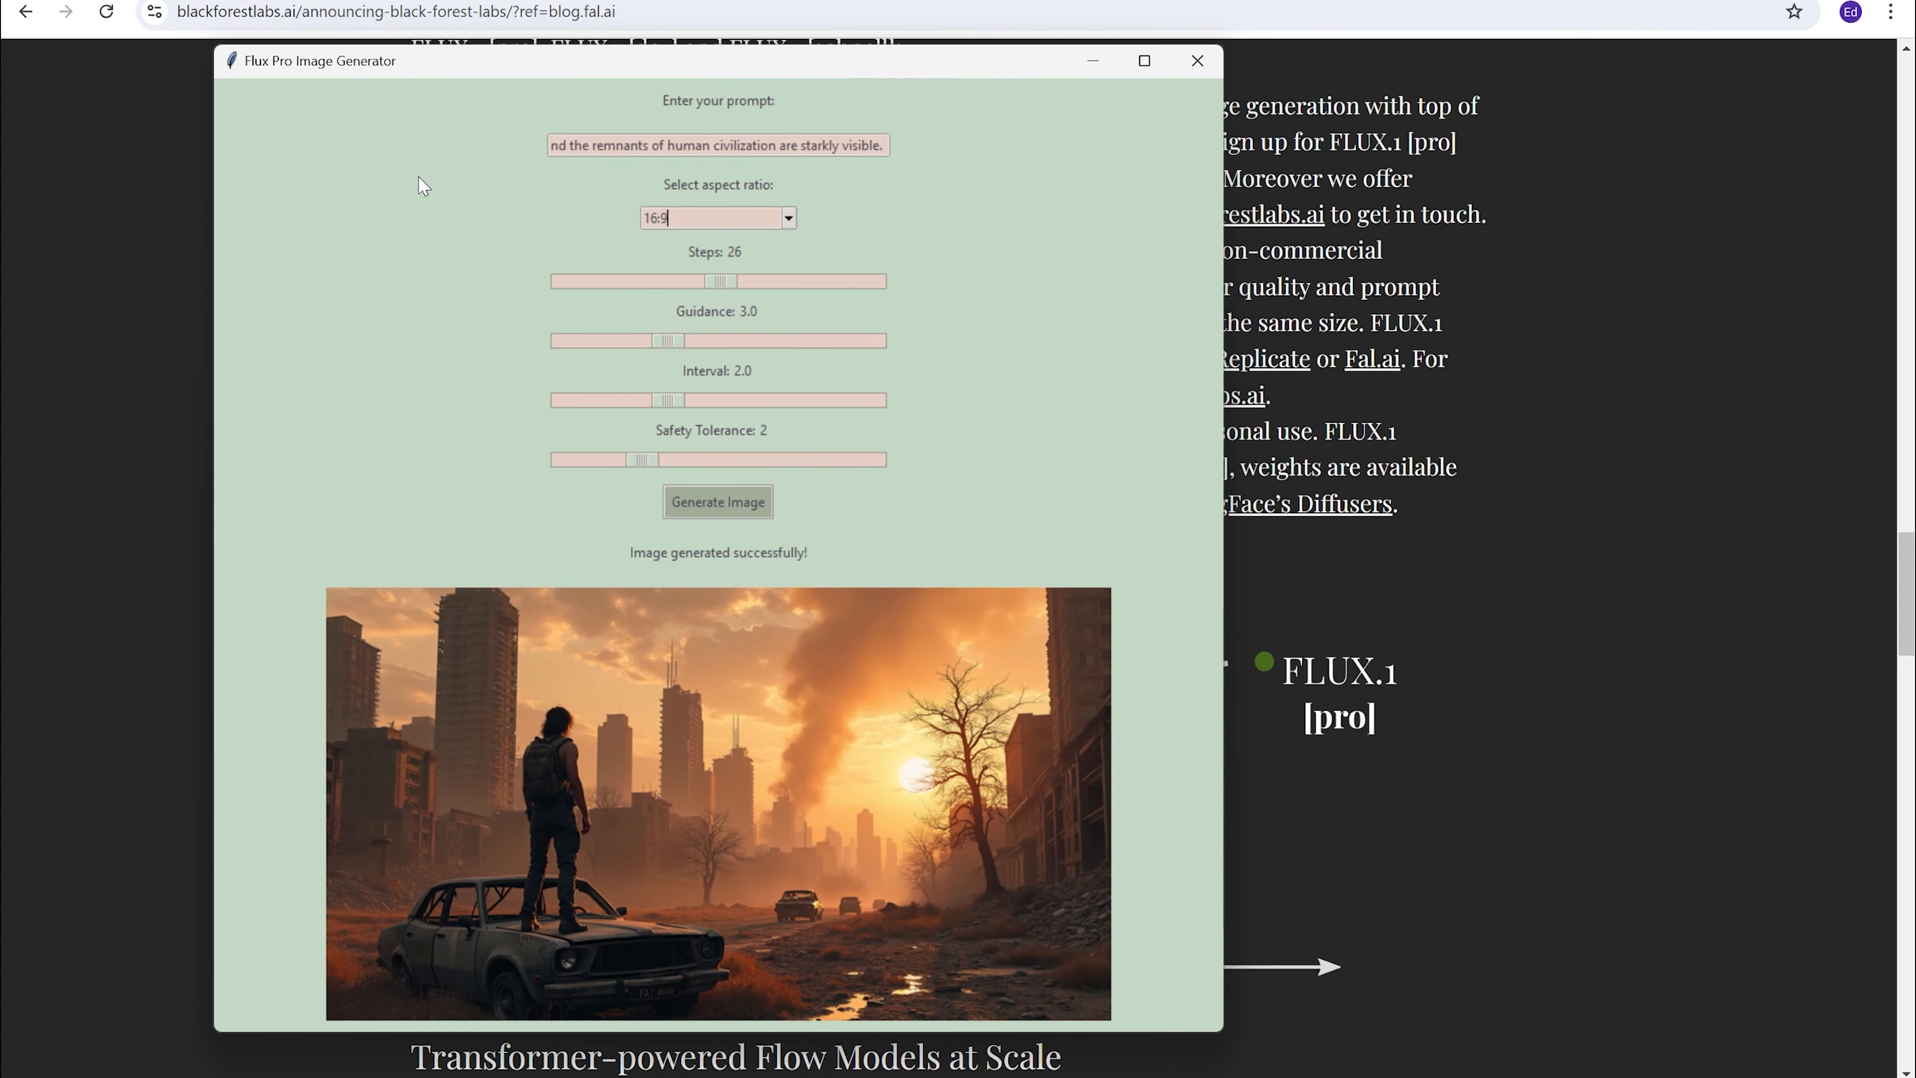
left_click_drag(597, 69, 638, 87)
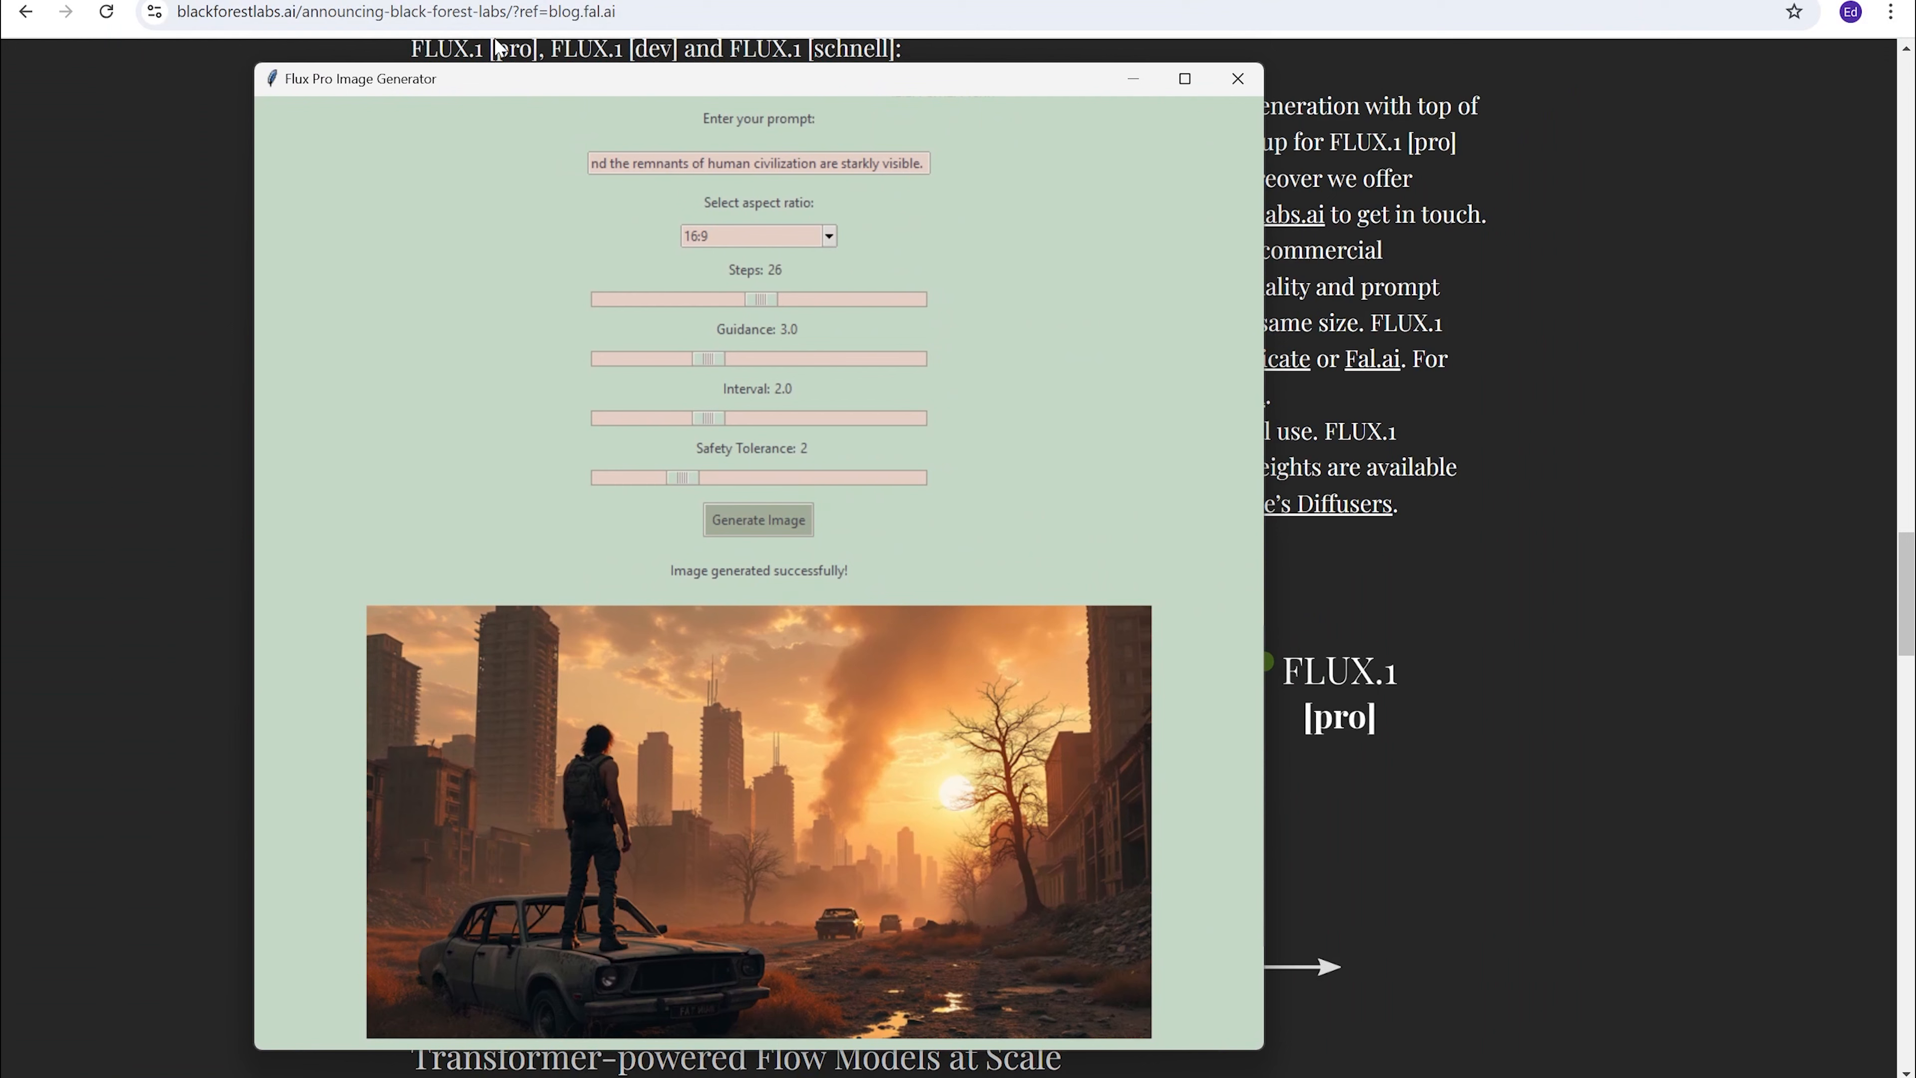
Step: Switch to the ChatGPT prompt list and copy the description text of the Ancient Mythological Encounter prompt
left_click(276, 1)
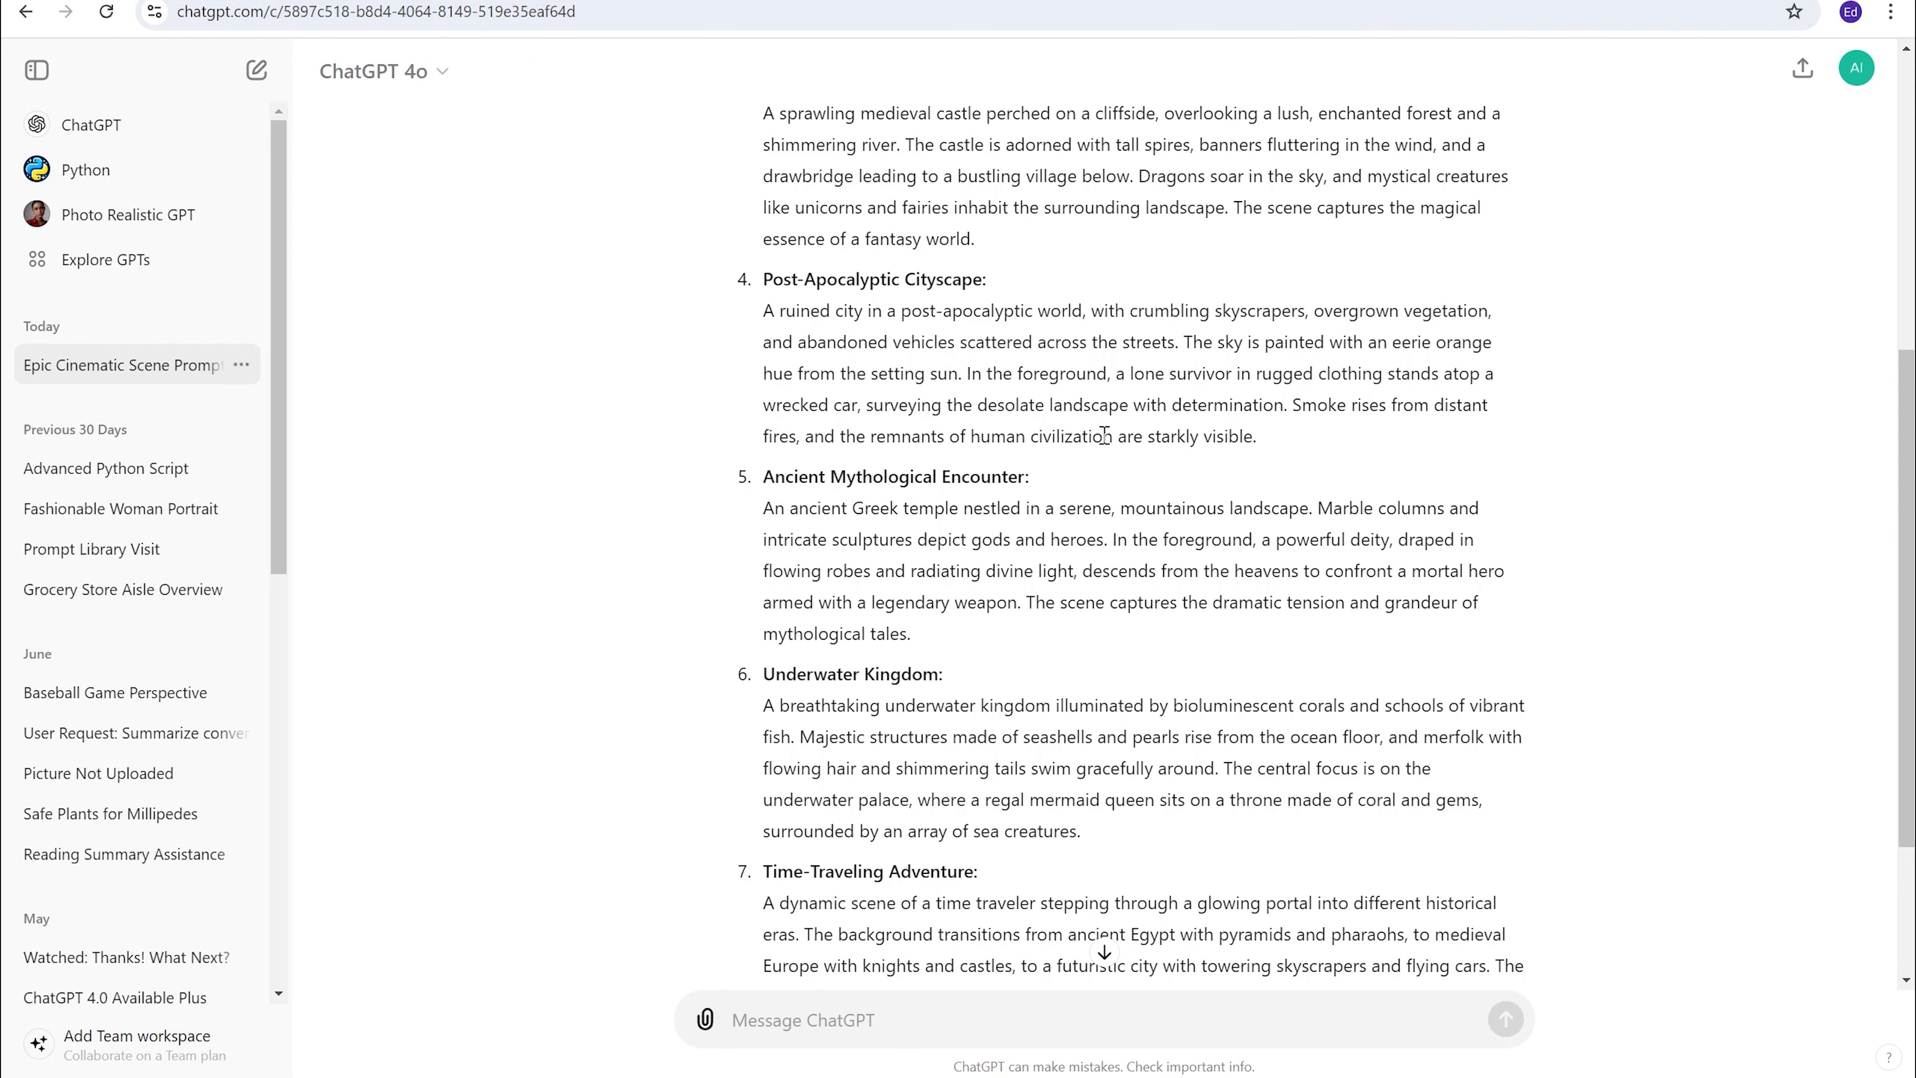
scroll(1104, 435, "down", 3)
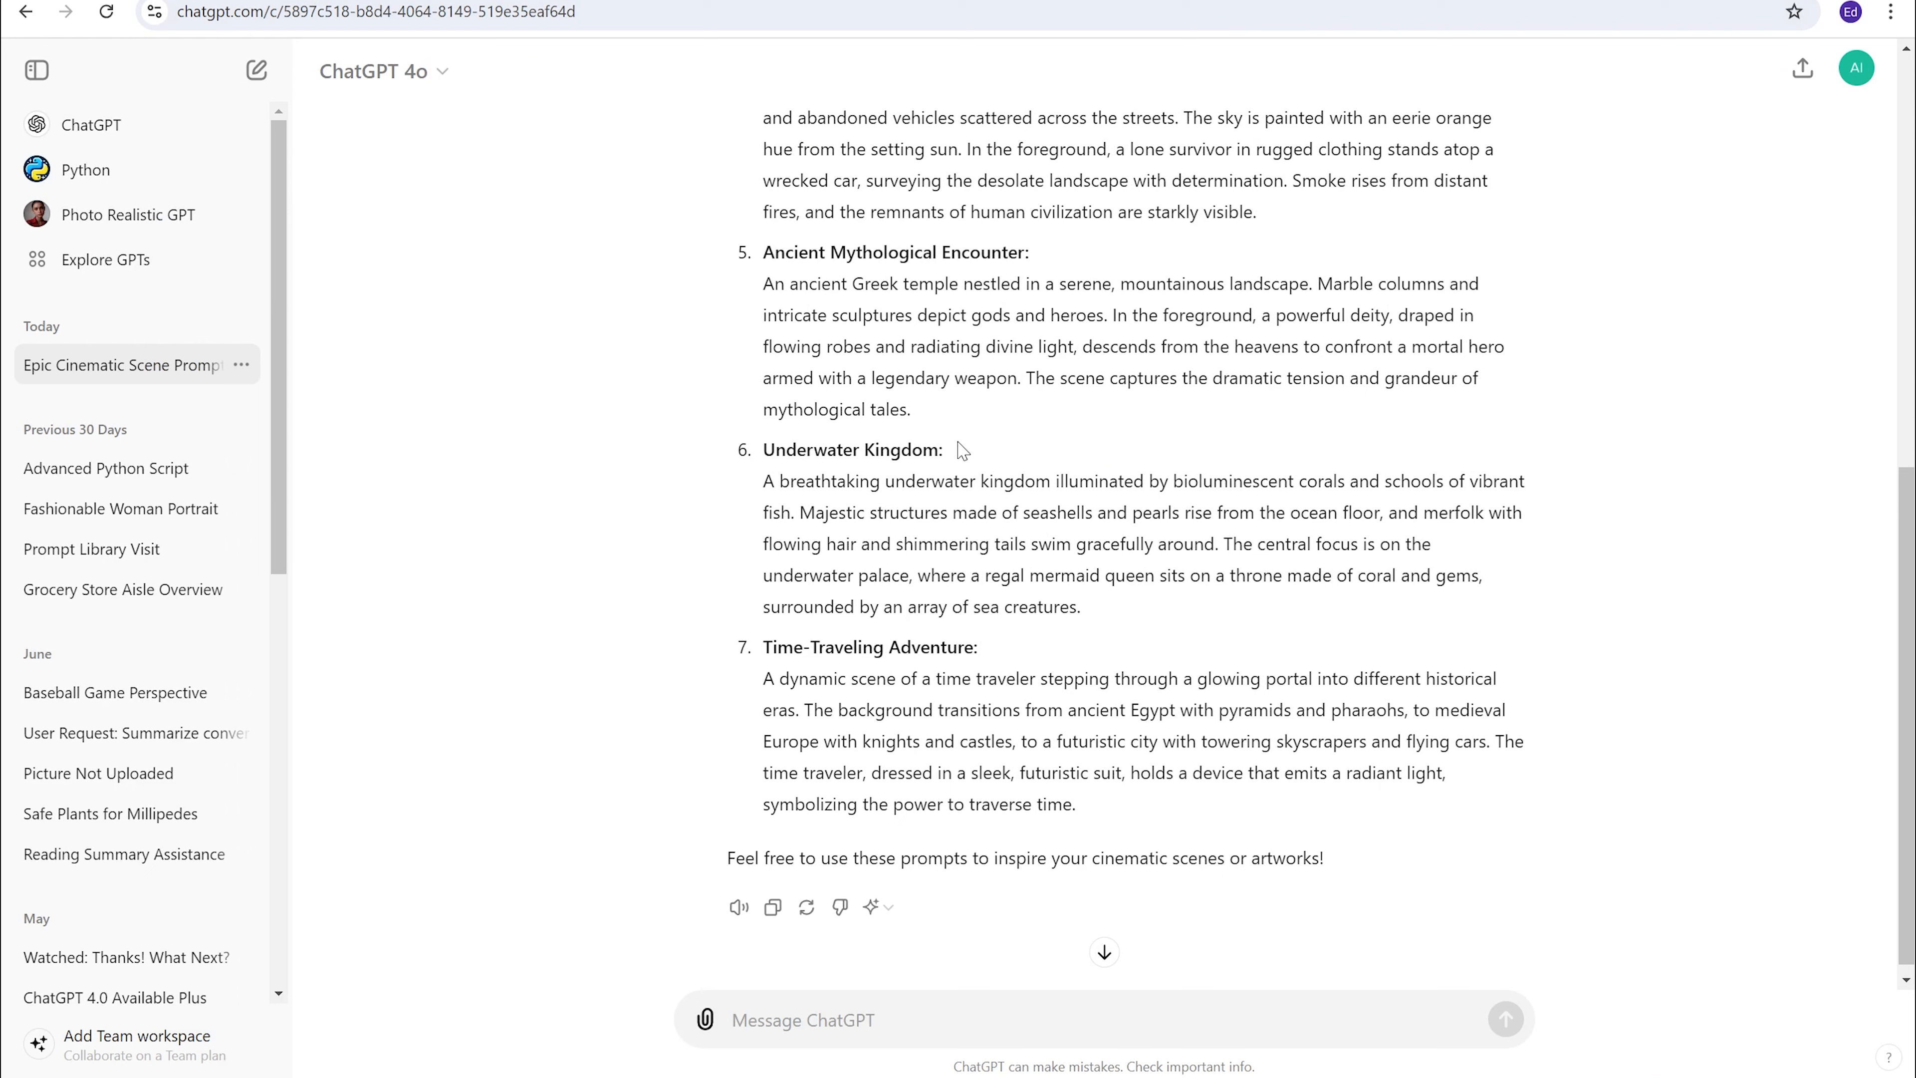
left_click_drag(912, 410, 763, 302)
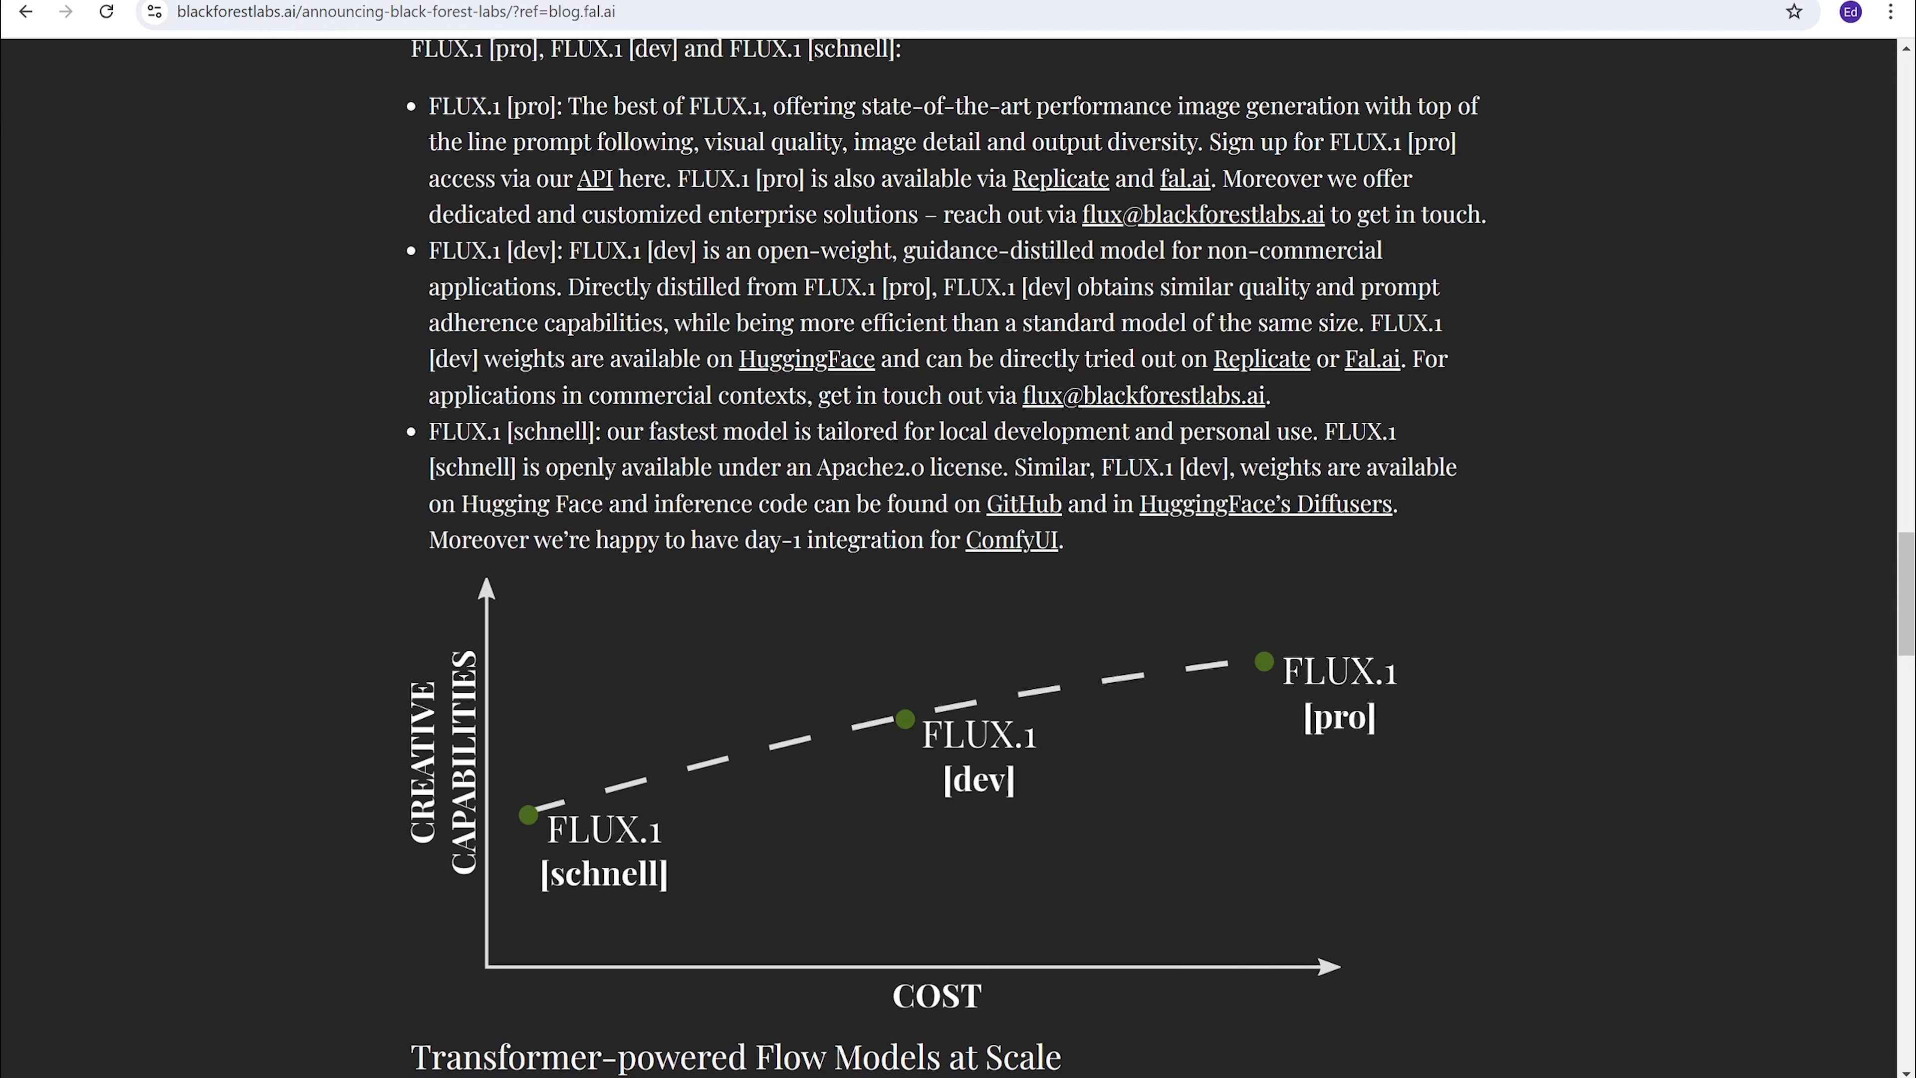
Step: In Flux Pro Image Generator, replace the prompt with the copied Greek temple text and generate an image with Steps at 35
left_click(1331, 1077)
left_click(732, 159)
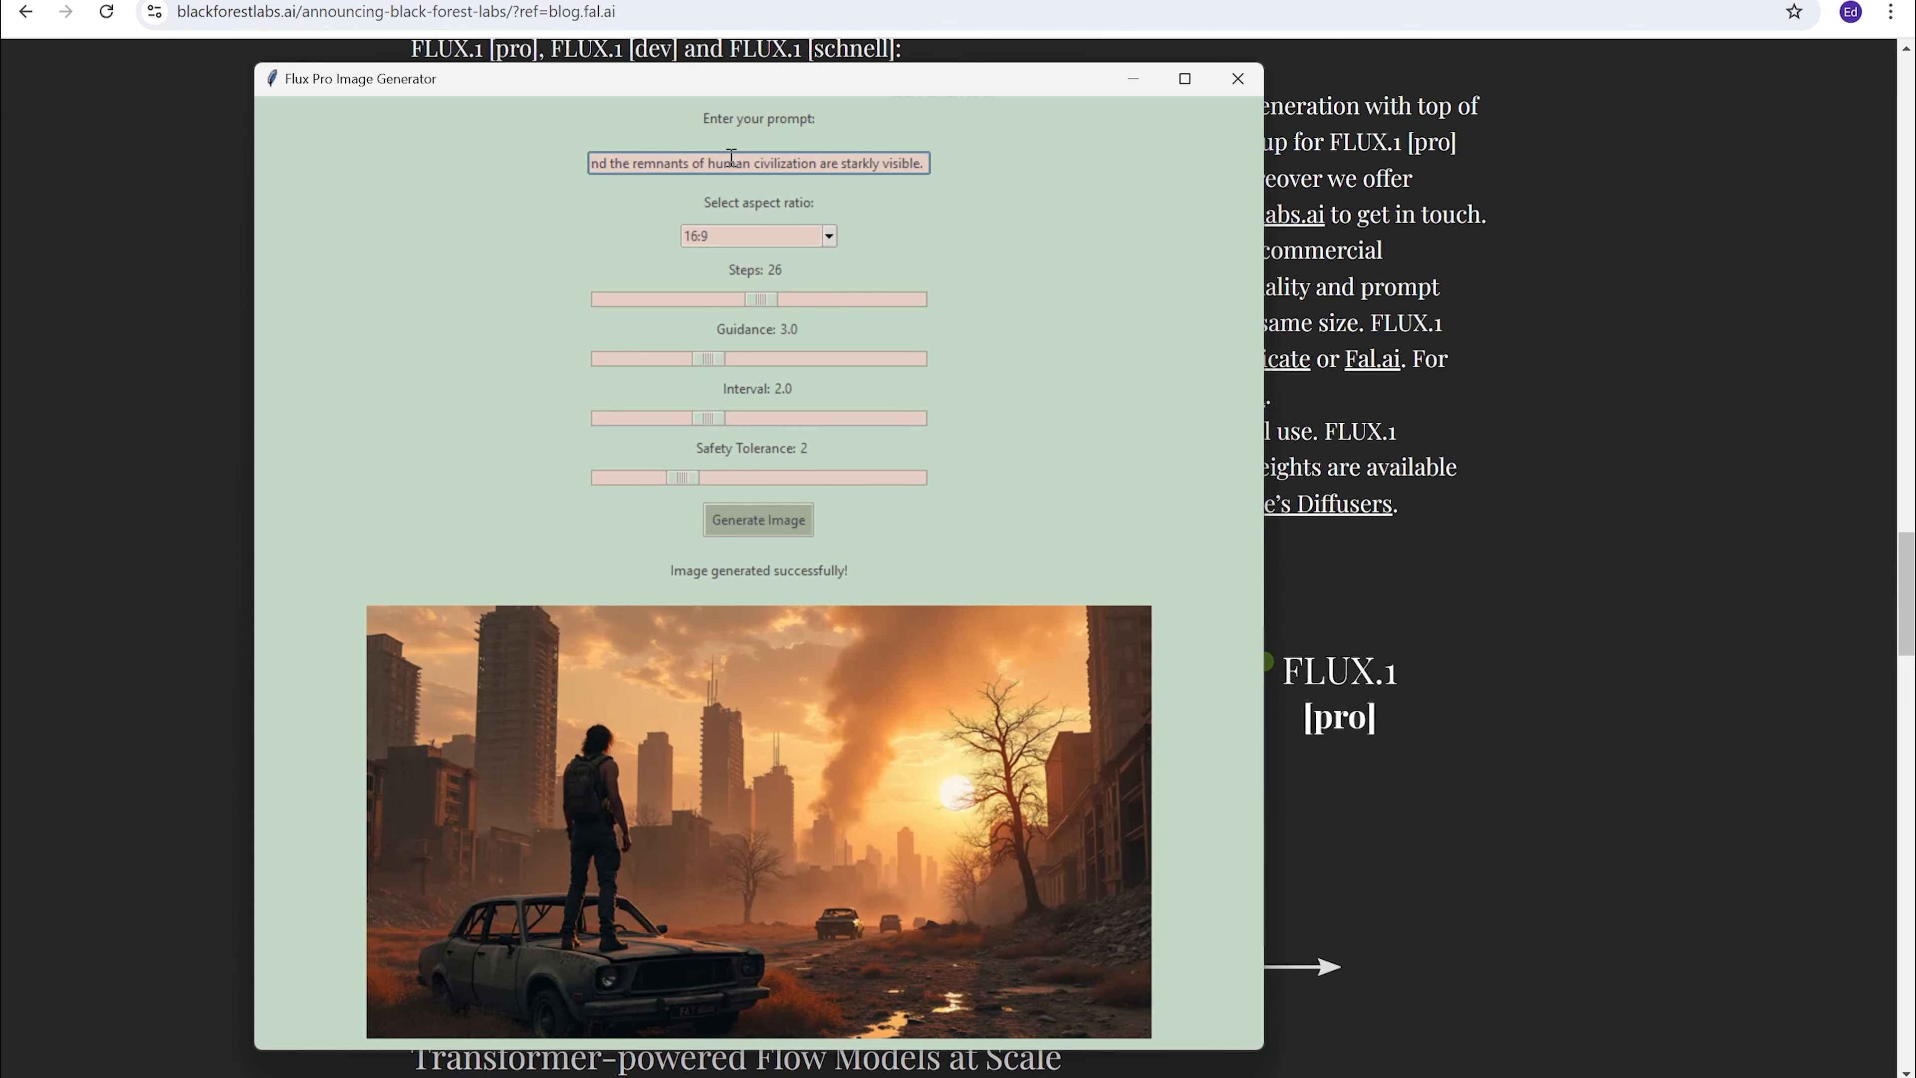
triple_click(732, 159)
key("BackSpace")
key("ctrl+v")
left_click_drag(765, 300, 822, 305)
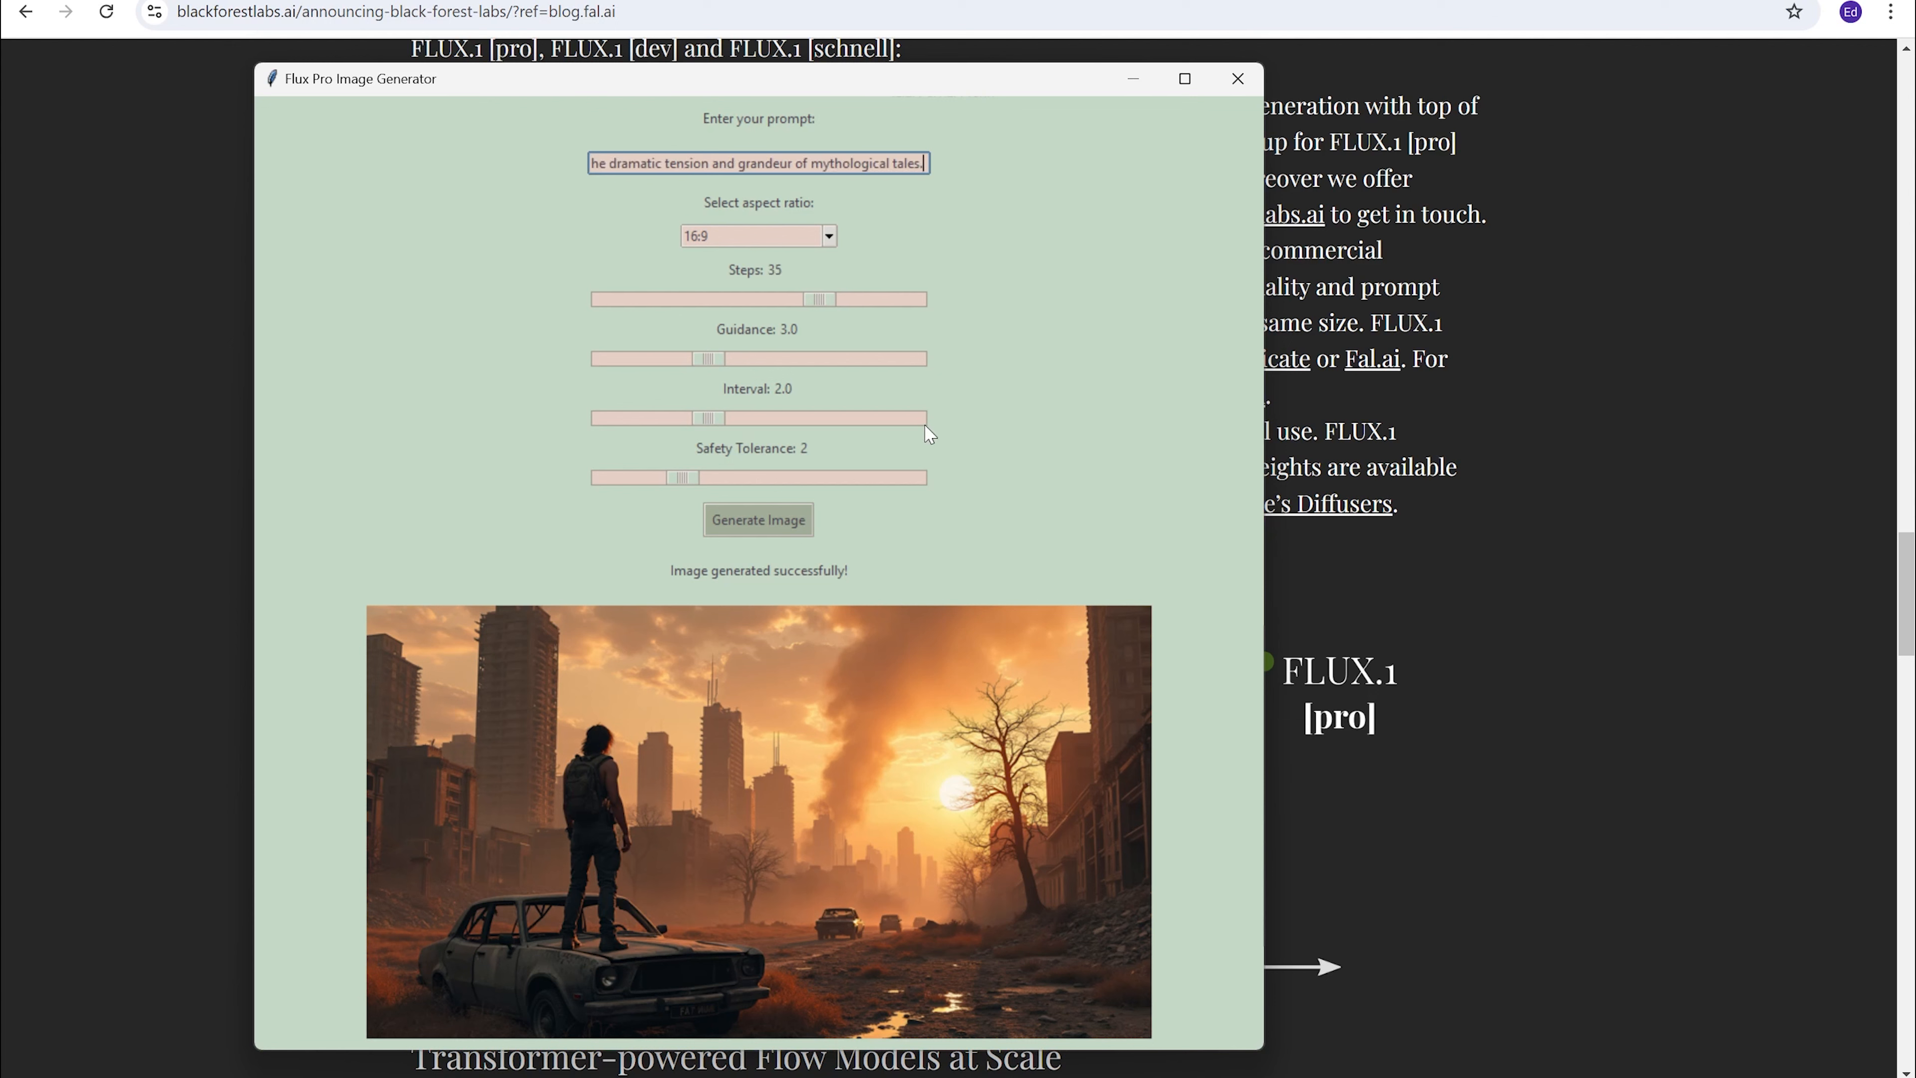
left_click(784, 531)
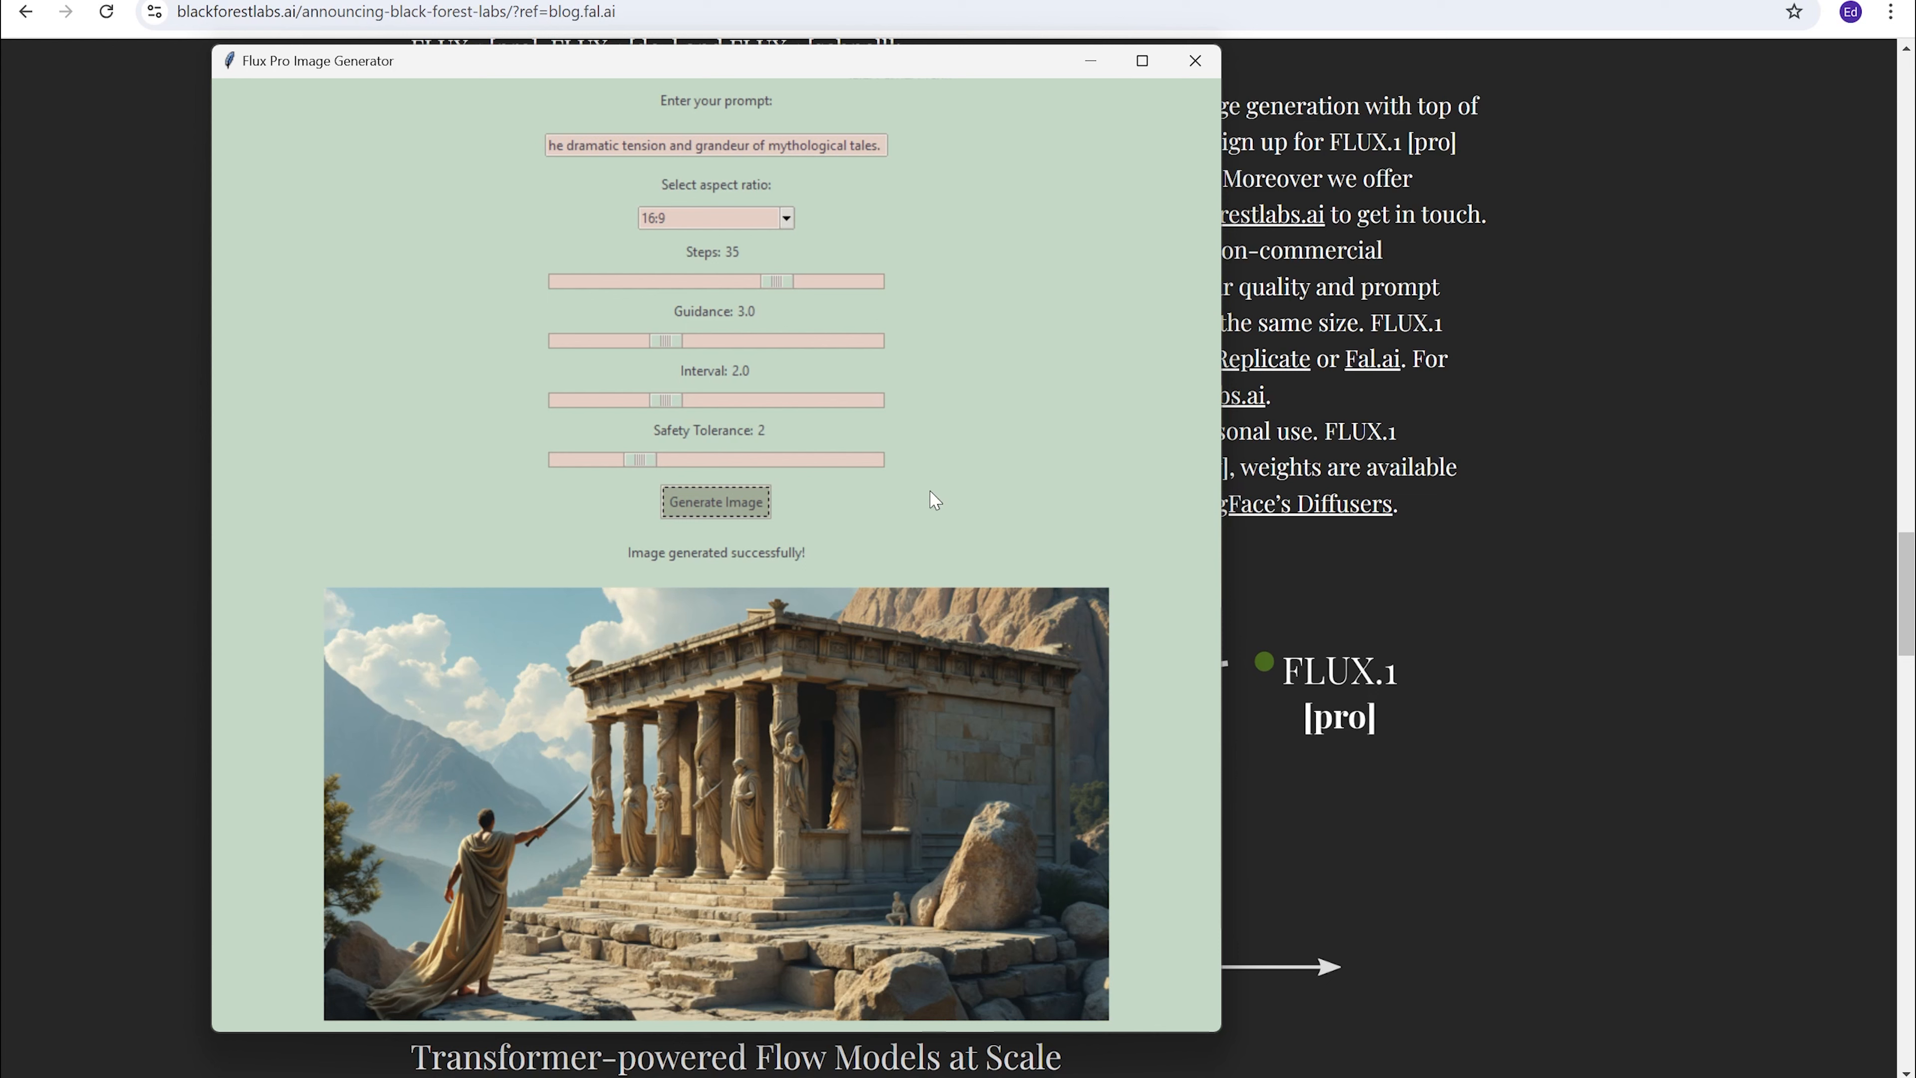
Step: Save the generated Greek temple image as a PNG named s6 in the Downloads folder
right_click(817, 663)
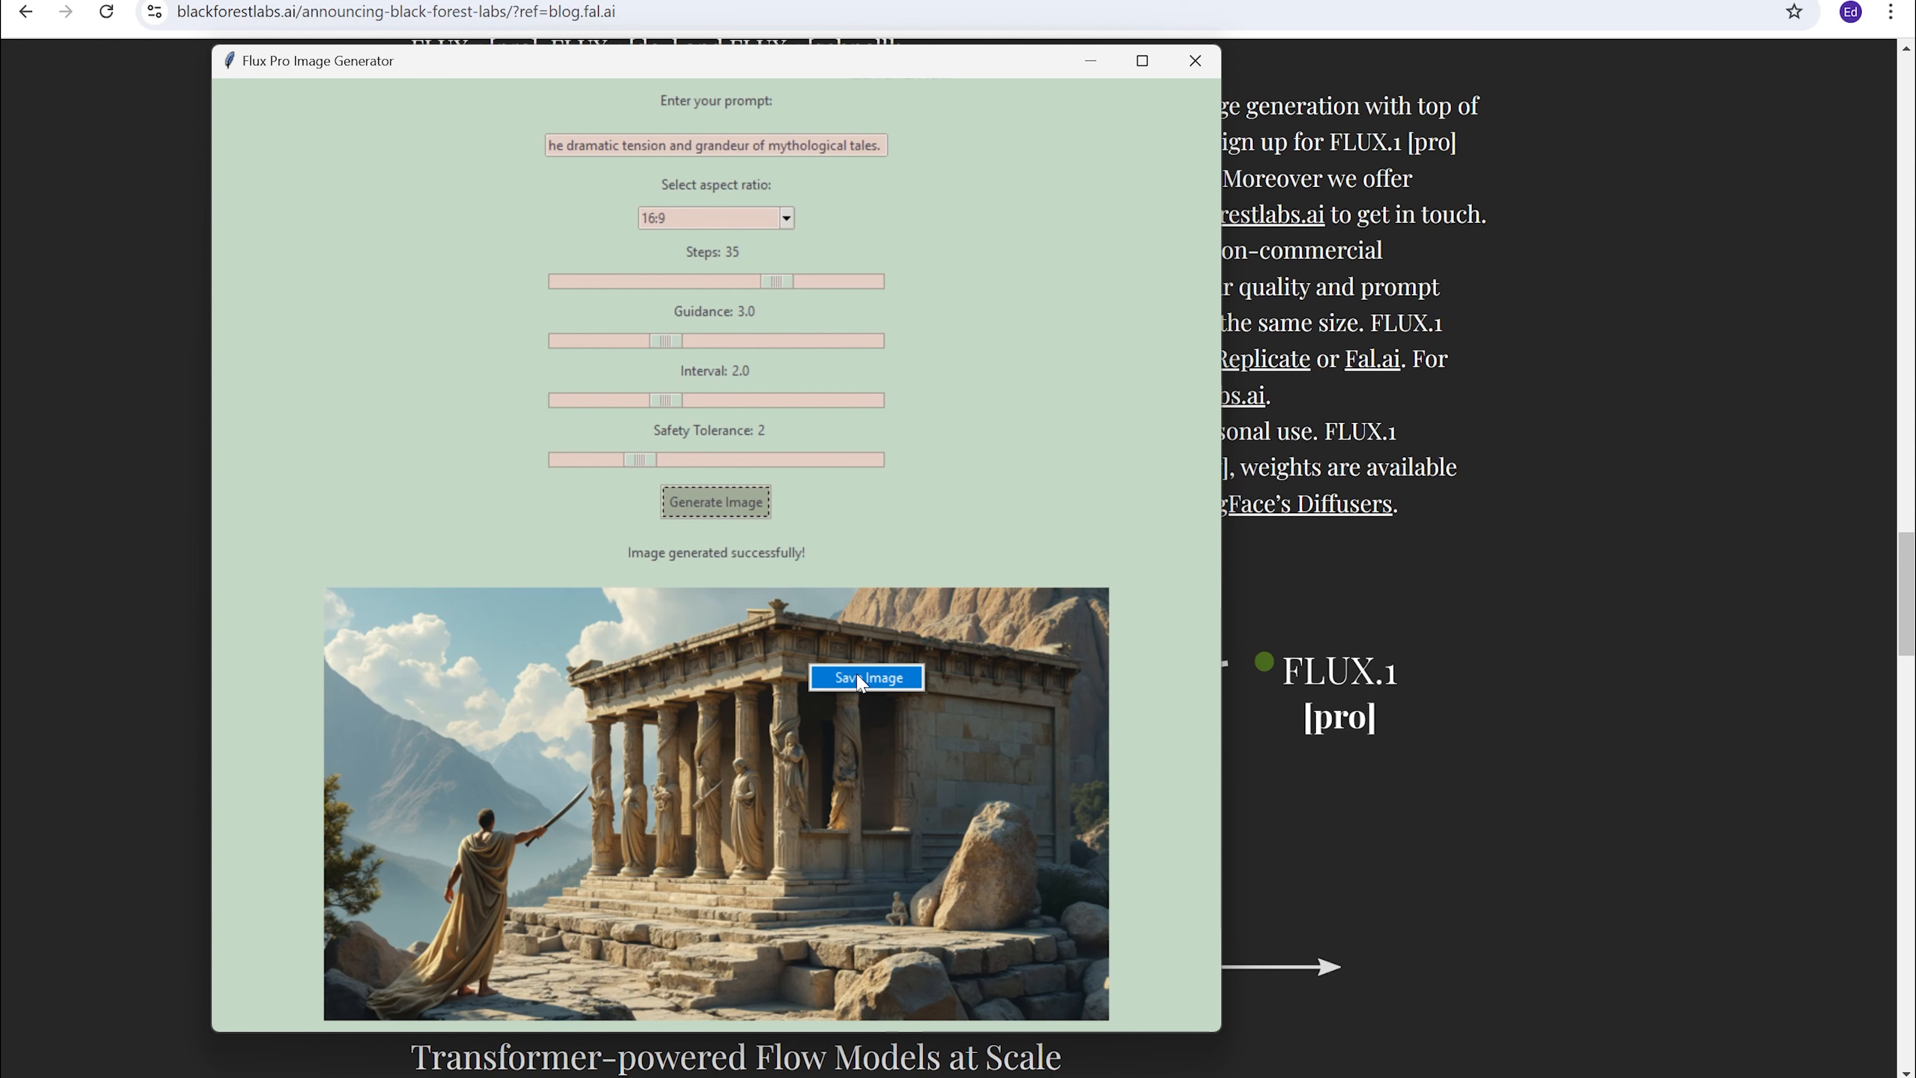
left_click(860, 677)
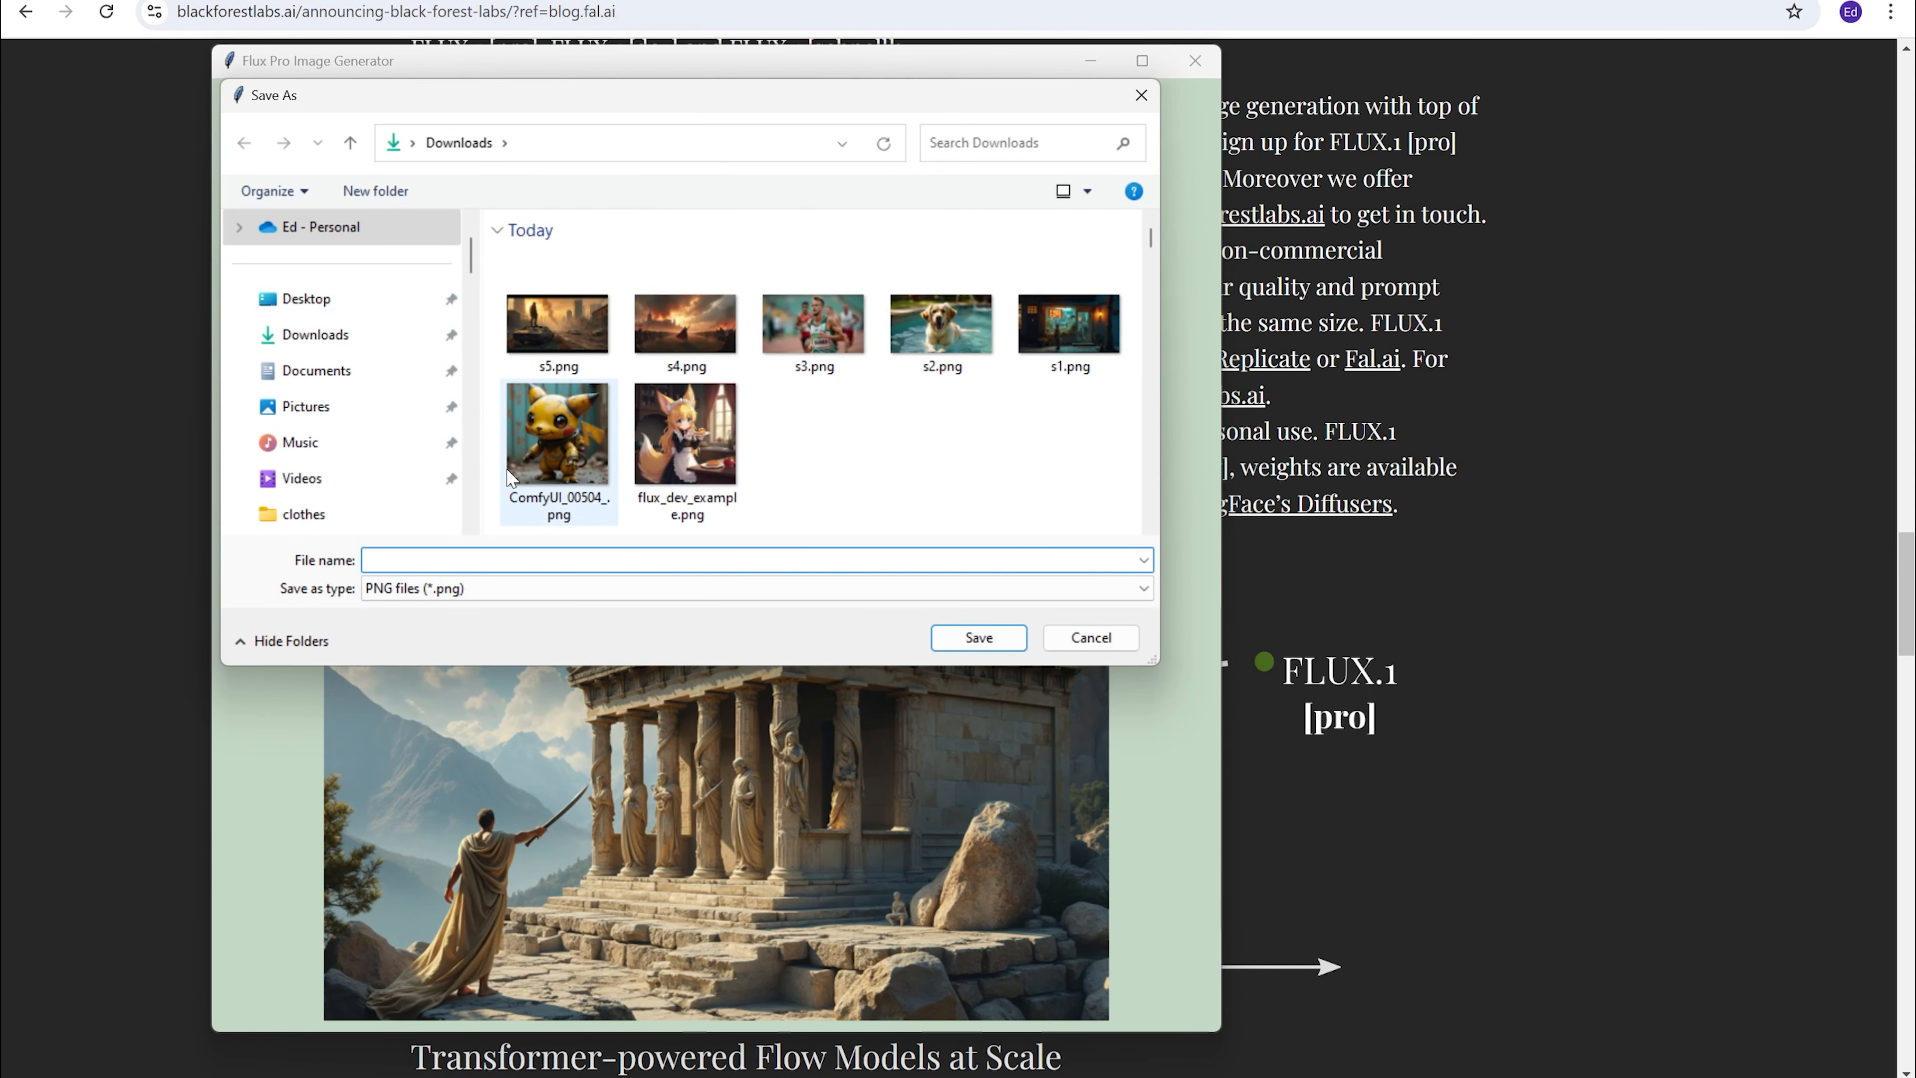
type("s6")
left_click(957, 638)
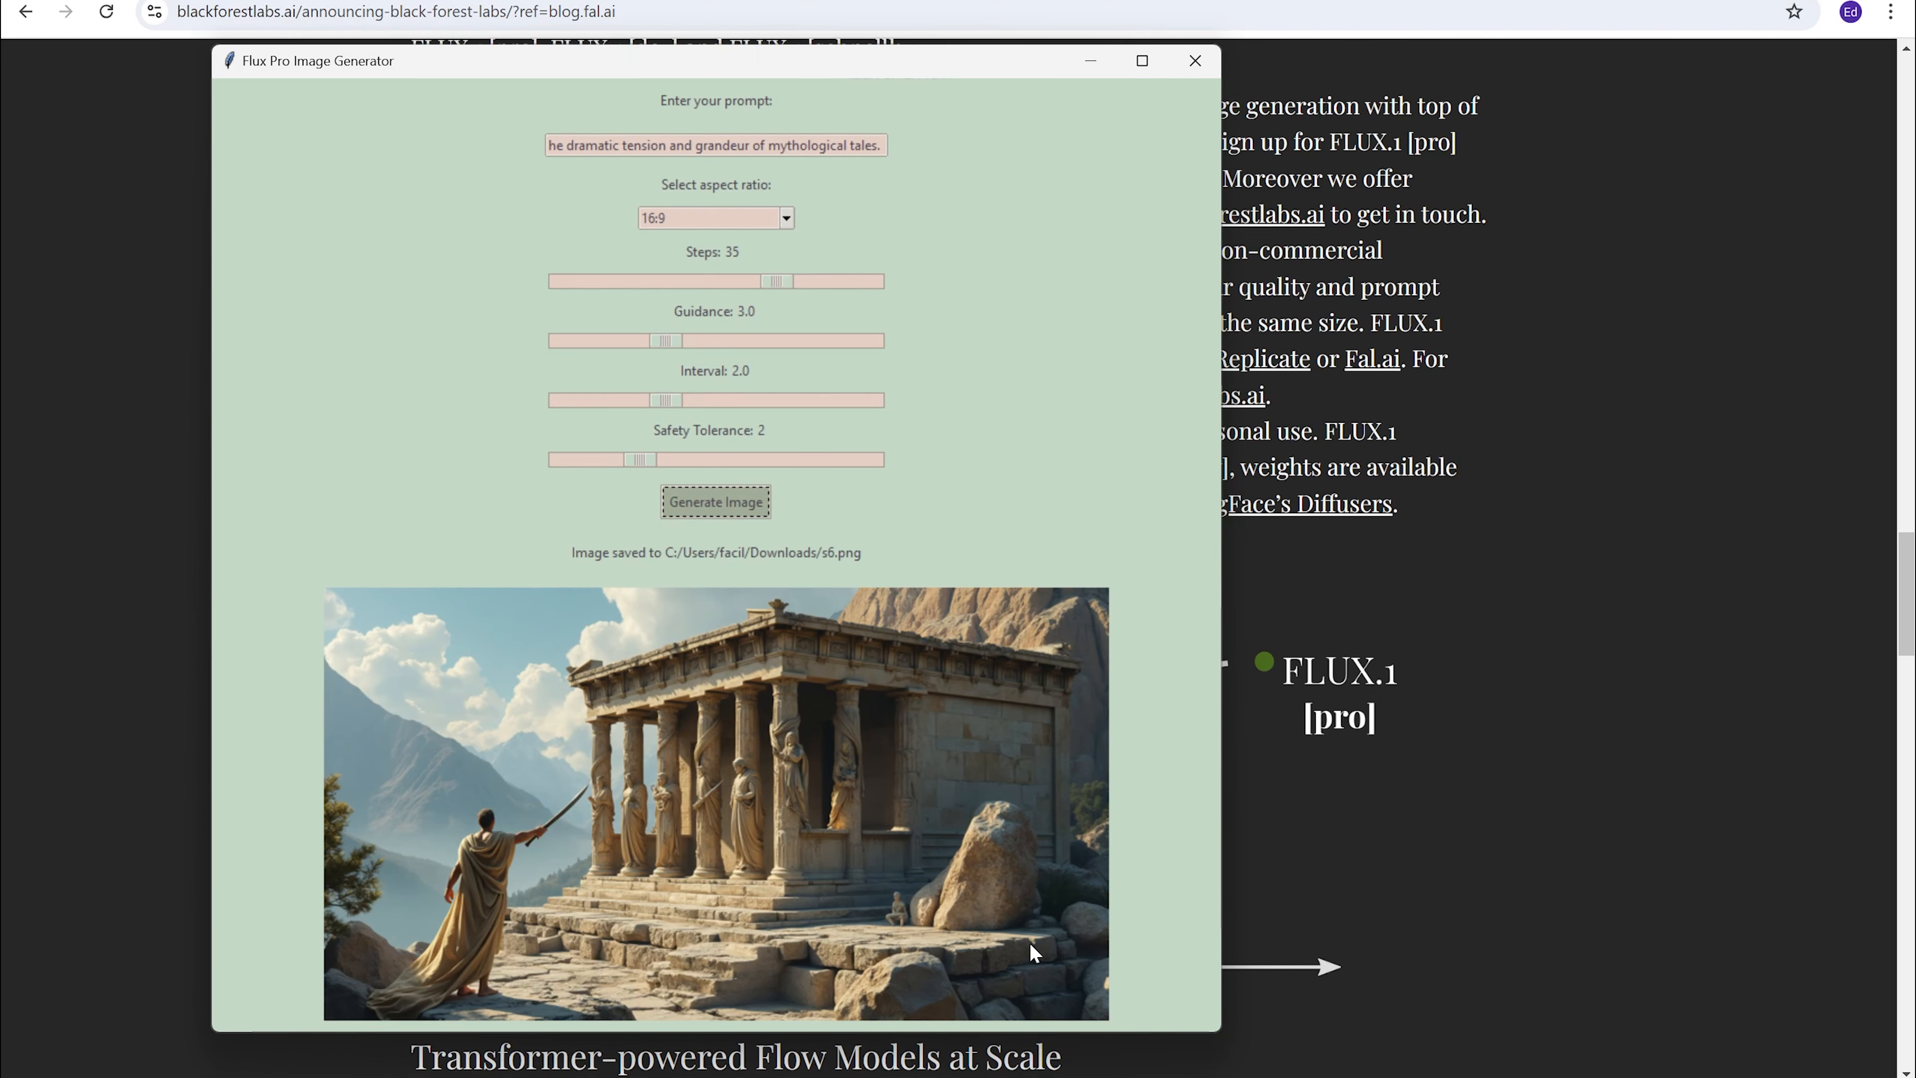
Step: Inspect the Greek temple image and its pixel dimensions in the maximized window
left_click(1143, 62)
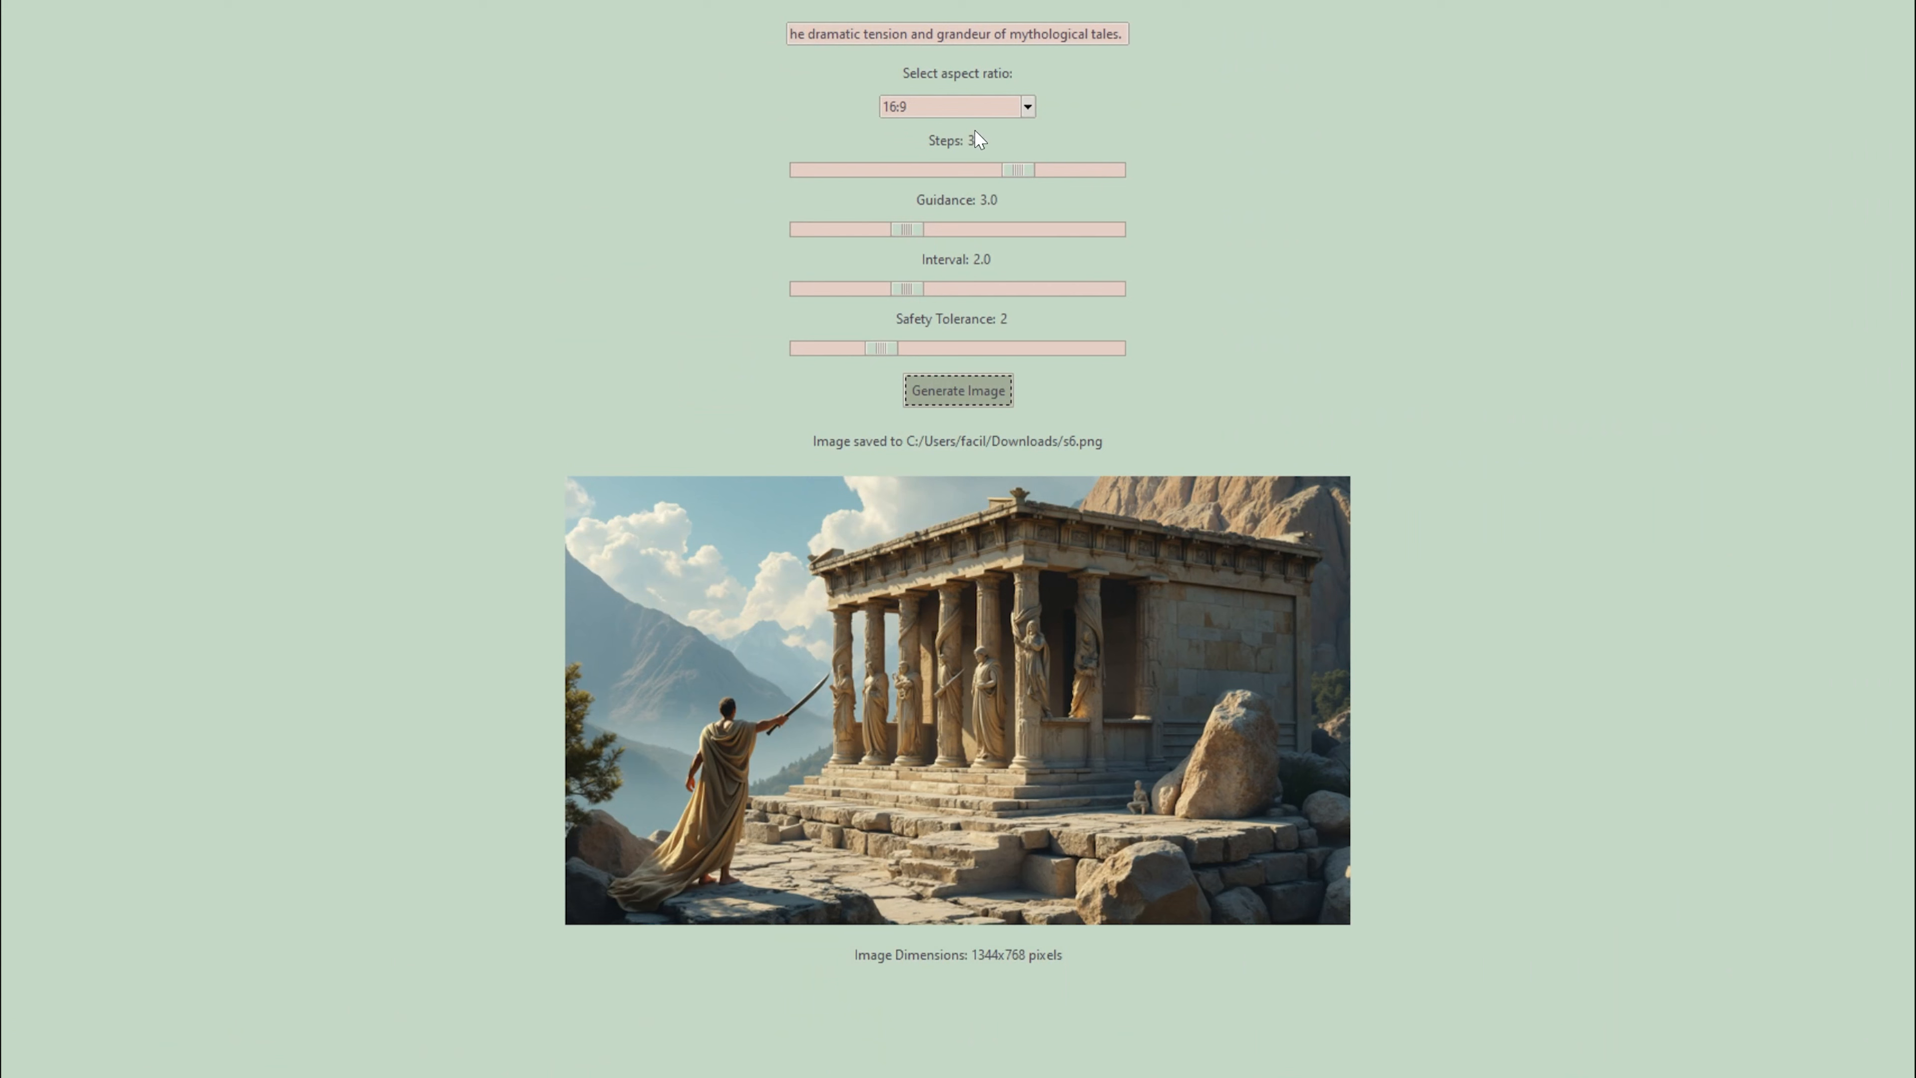
left_click(900, 34)
left_click(943, 34)
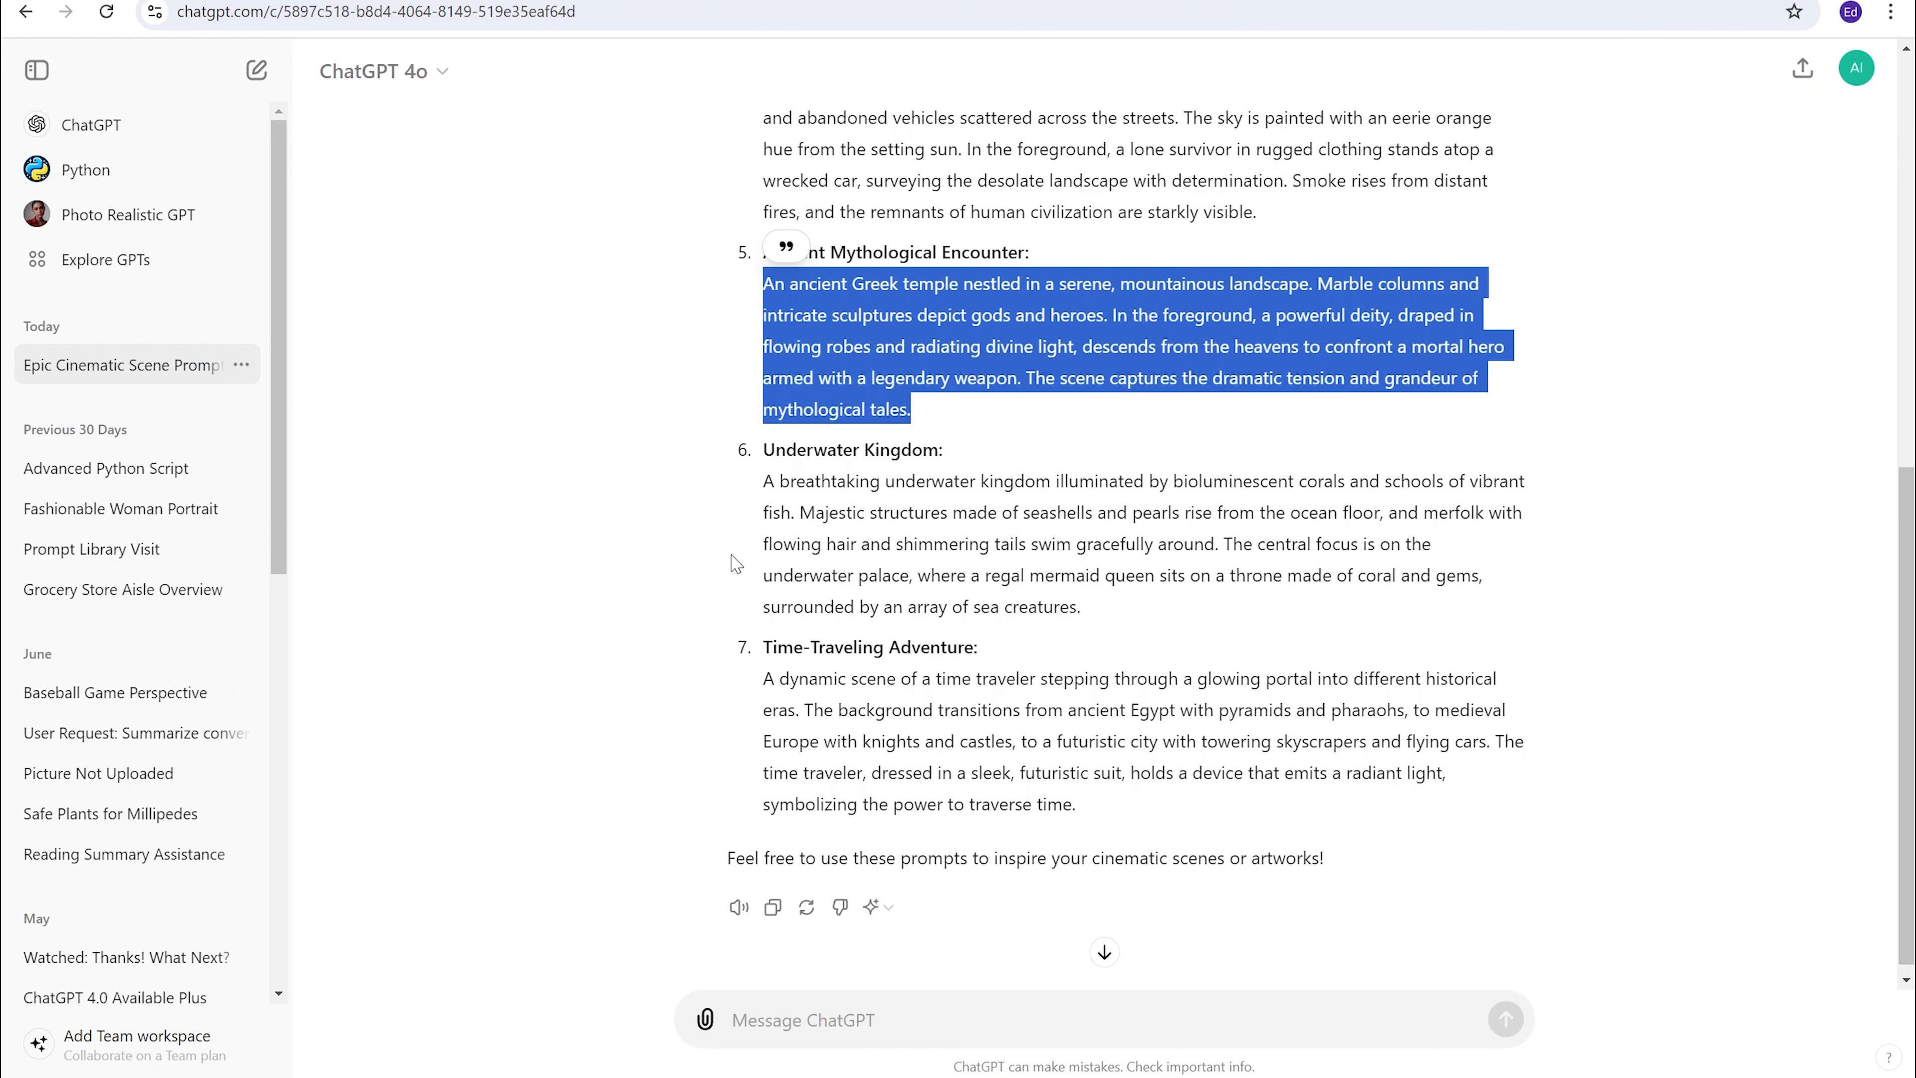
Step: Switch to the ChatGPT prompt list and copy the description text of the Time-Traveling Adventure prompt
left_click(1094, 694)
scroll(1057, 656, "down", 1)
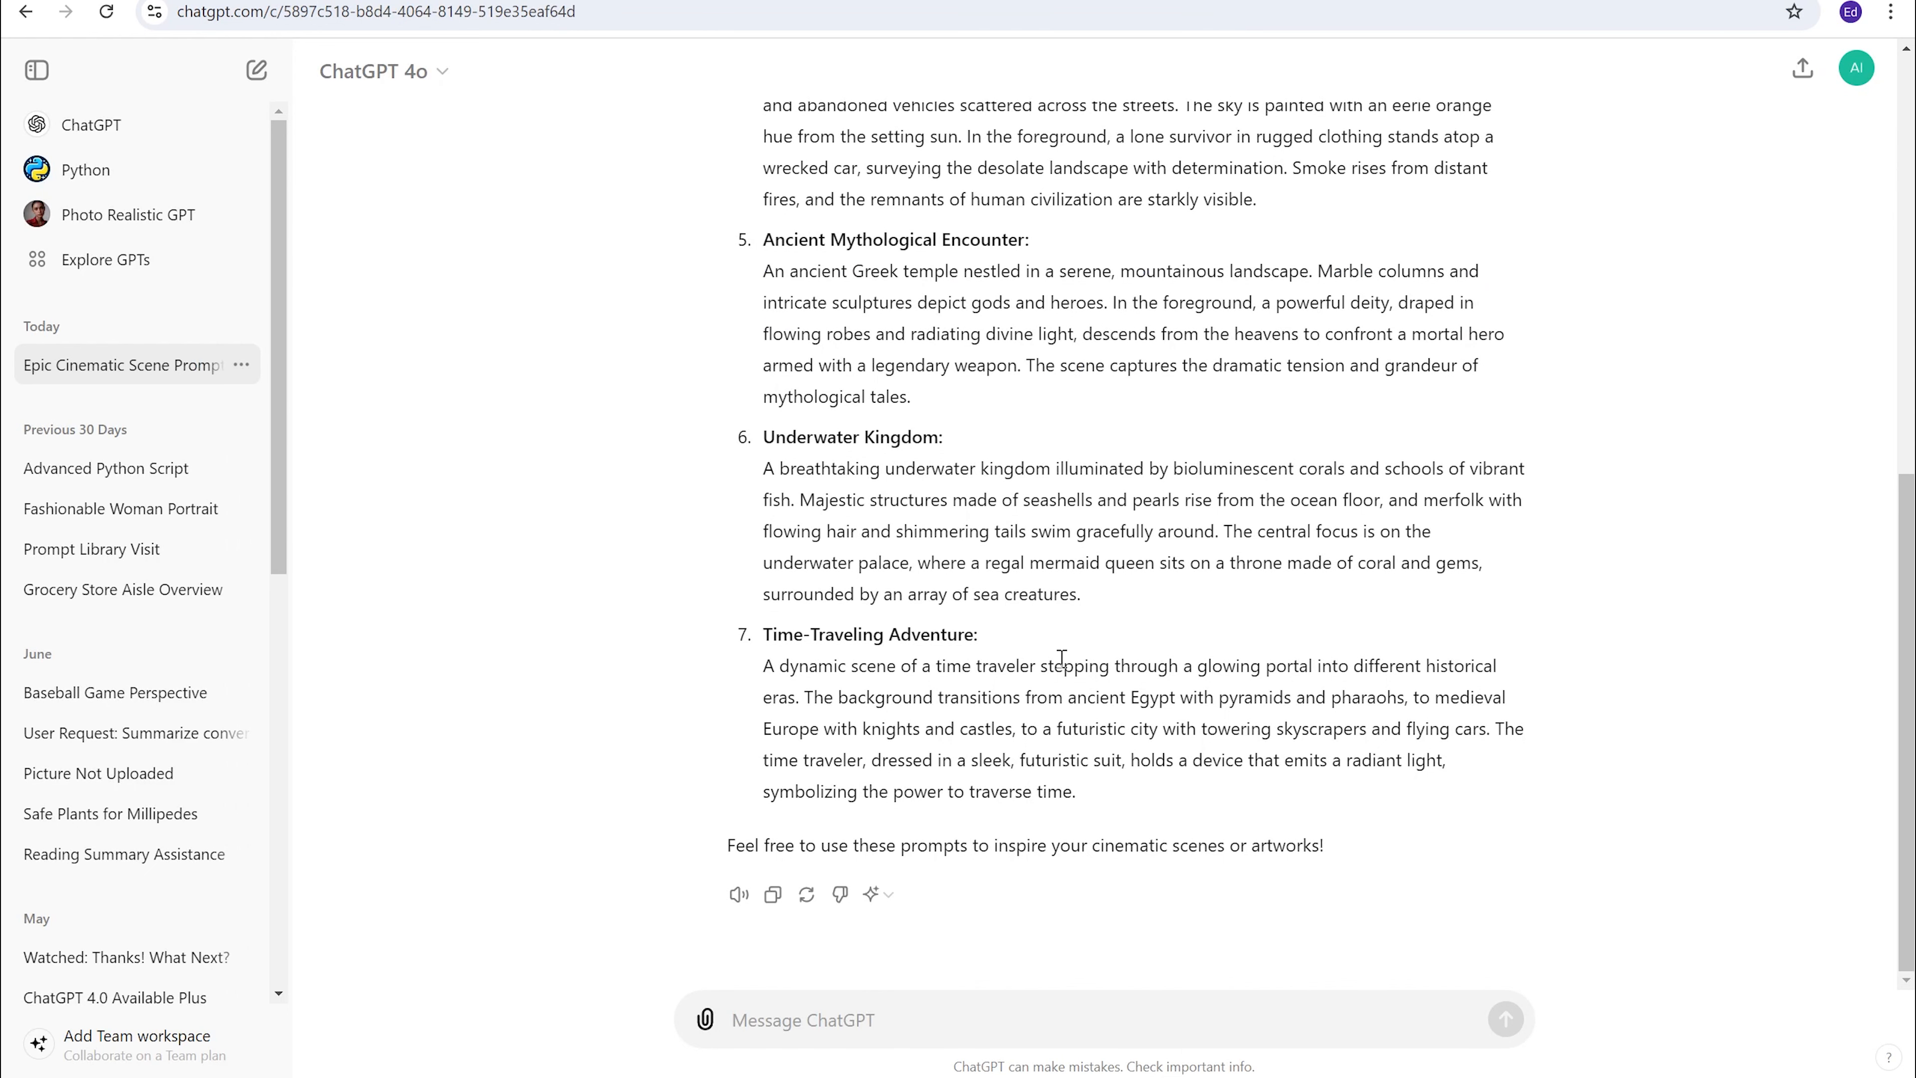
left_click_drag(1089, 800, 751, 685)
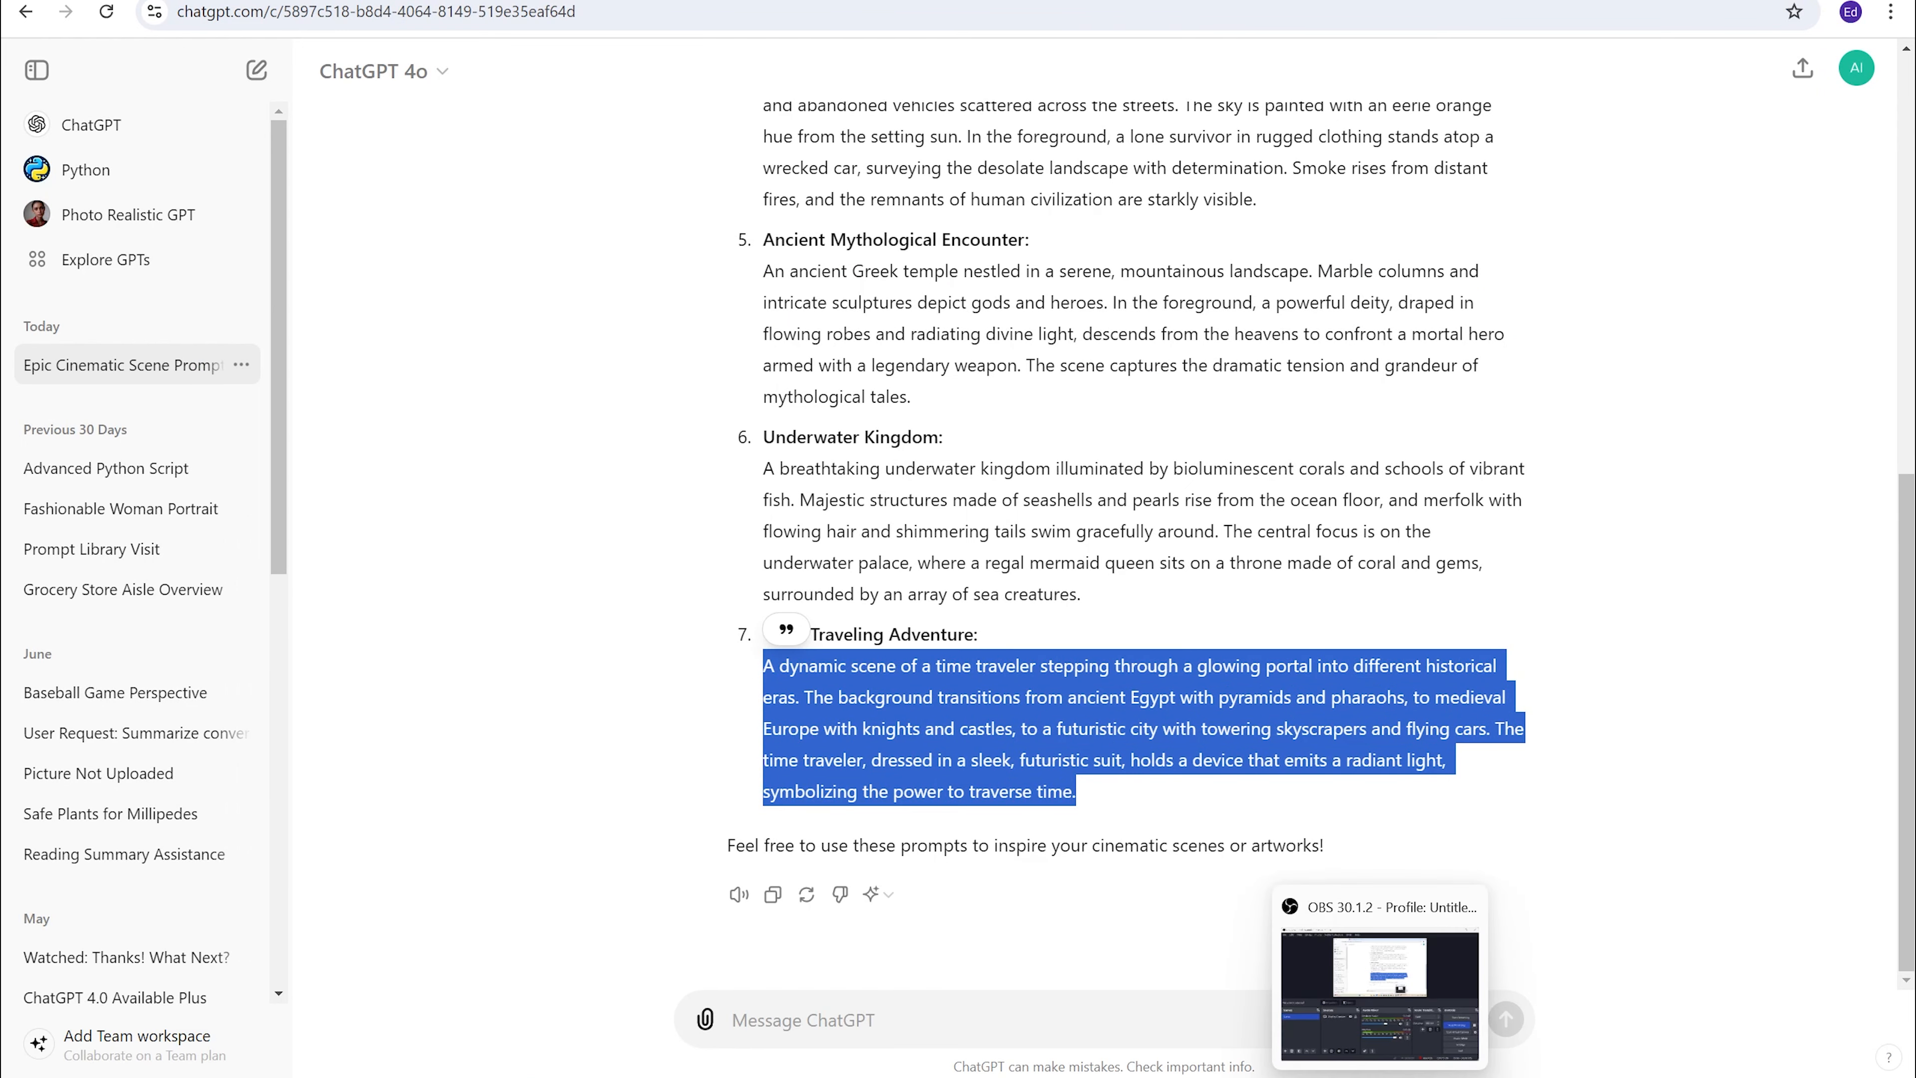
Step: Return to Flux Pro Image Generator and replace its prompt with the copied Time-Traveling Adventure text
left_click(1335, 1077)
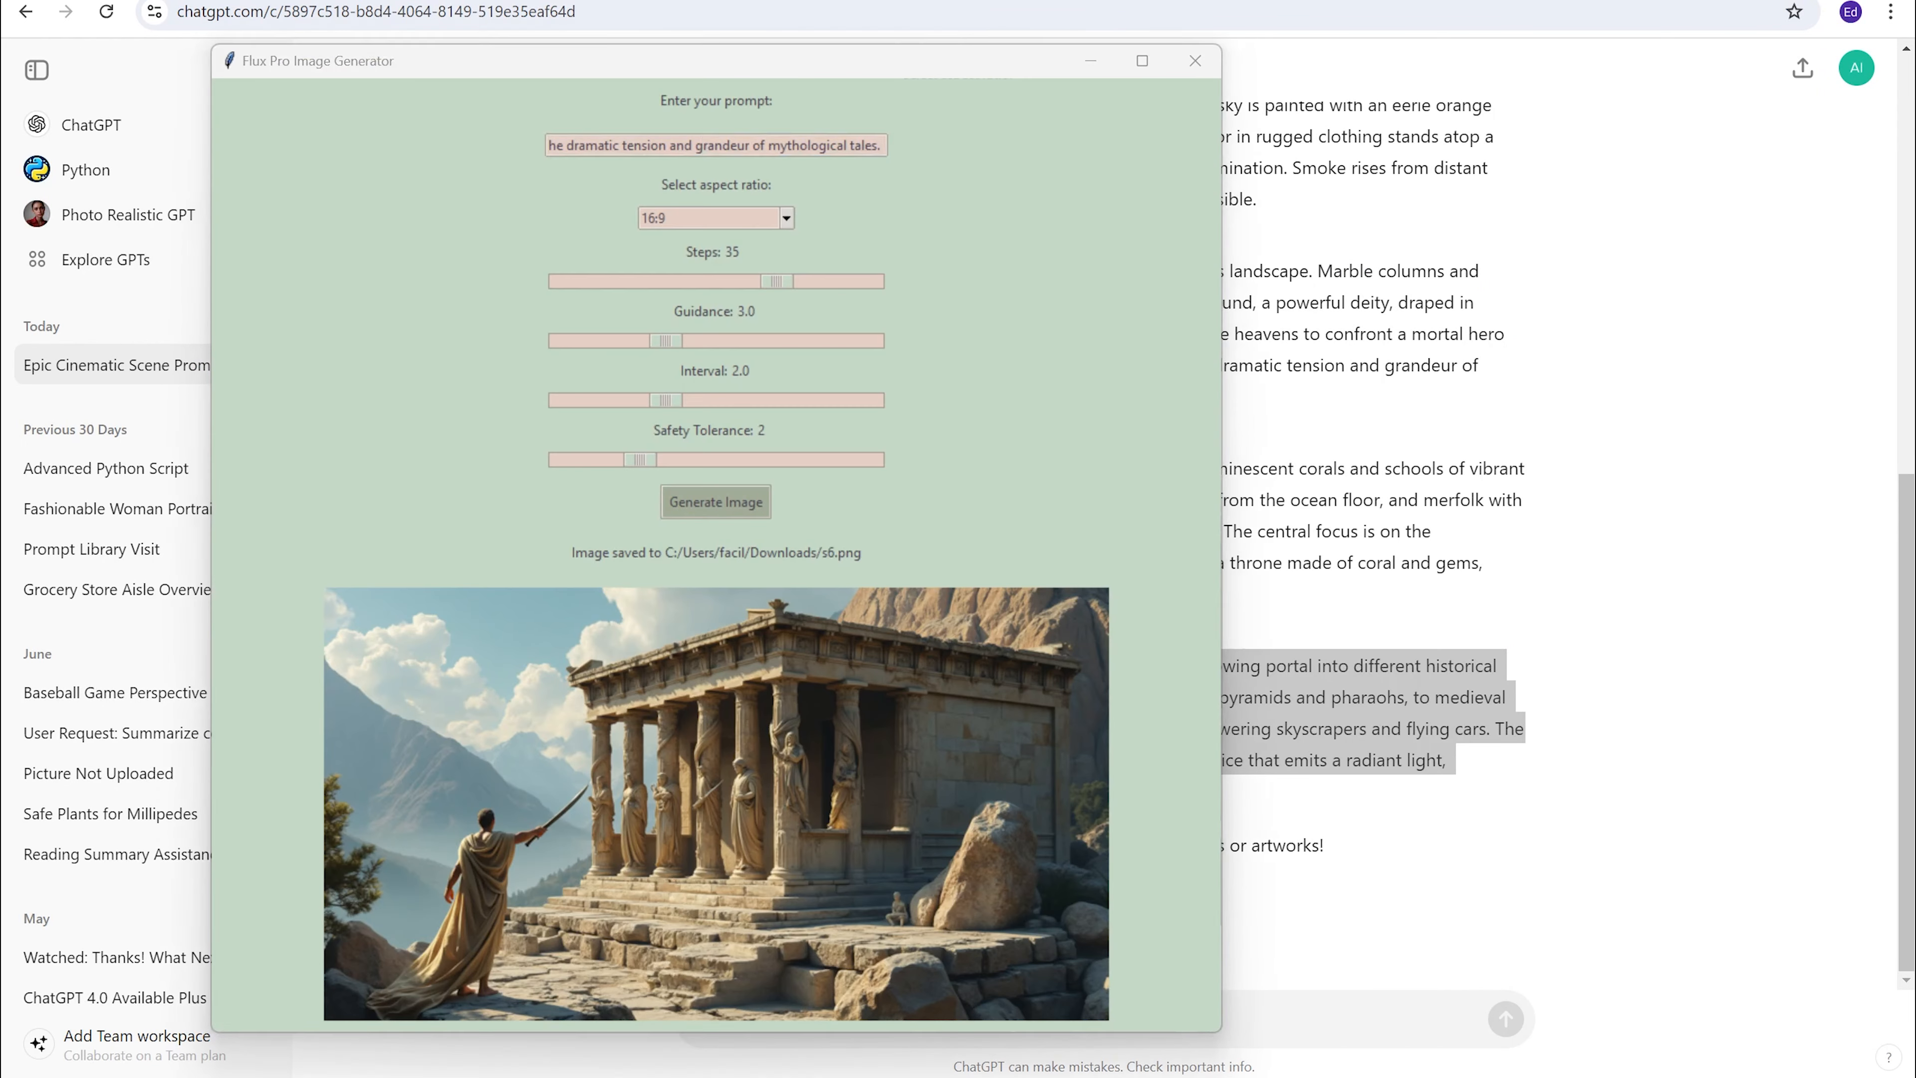
triple_click(762, 144)
key("BackSpace")
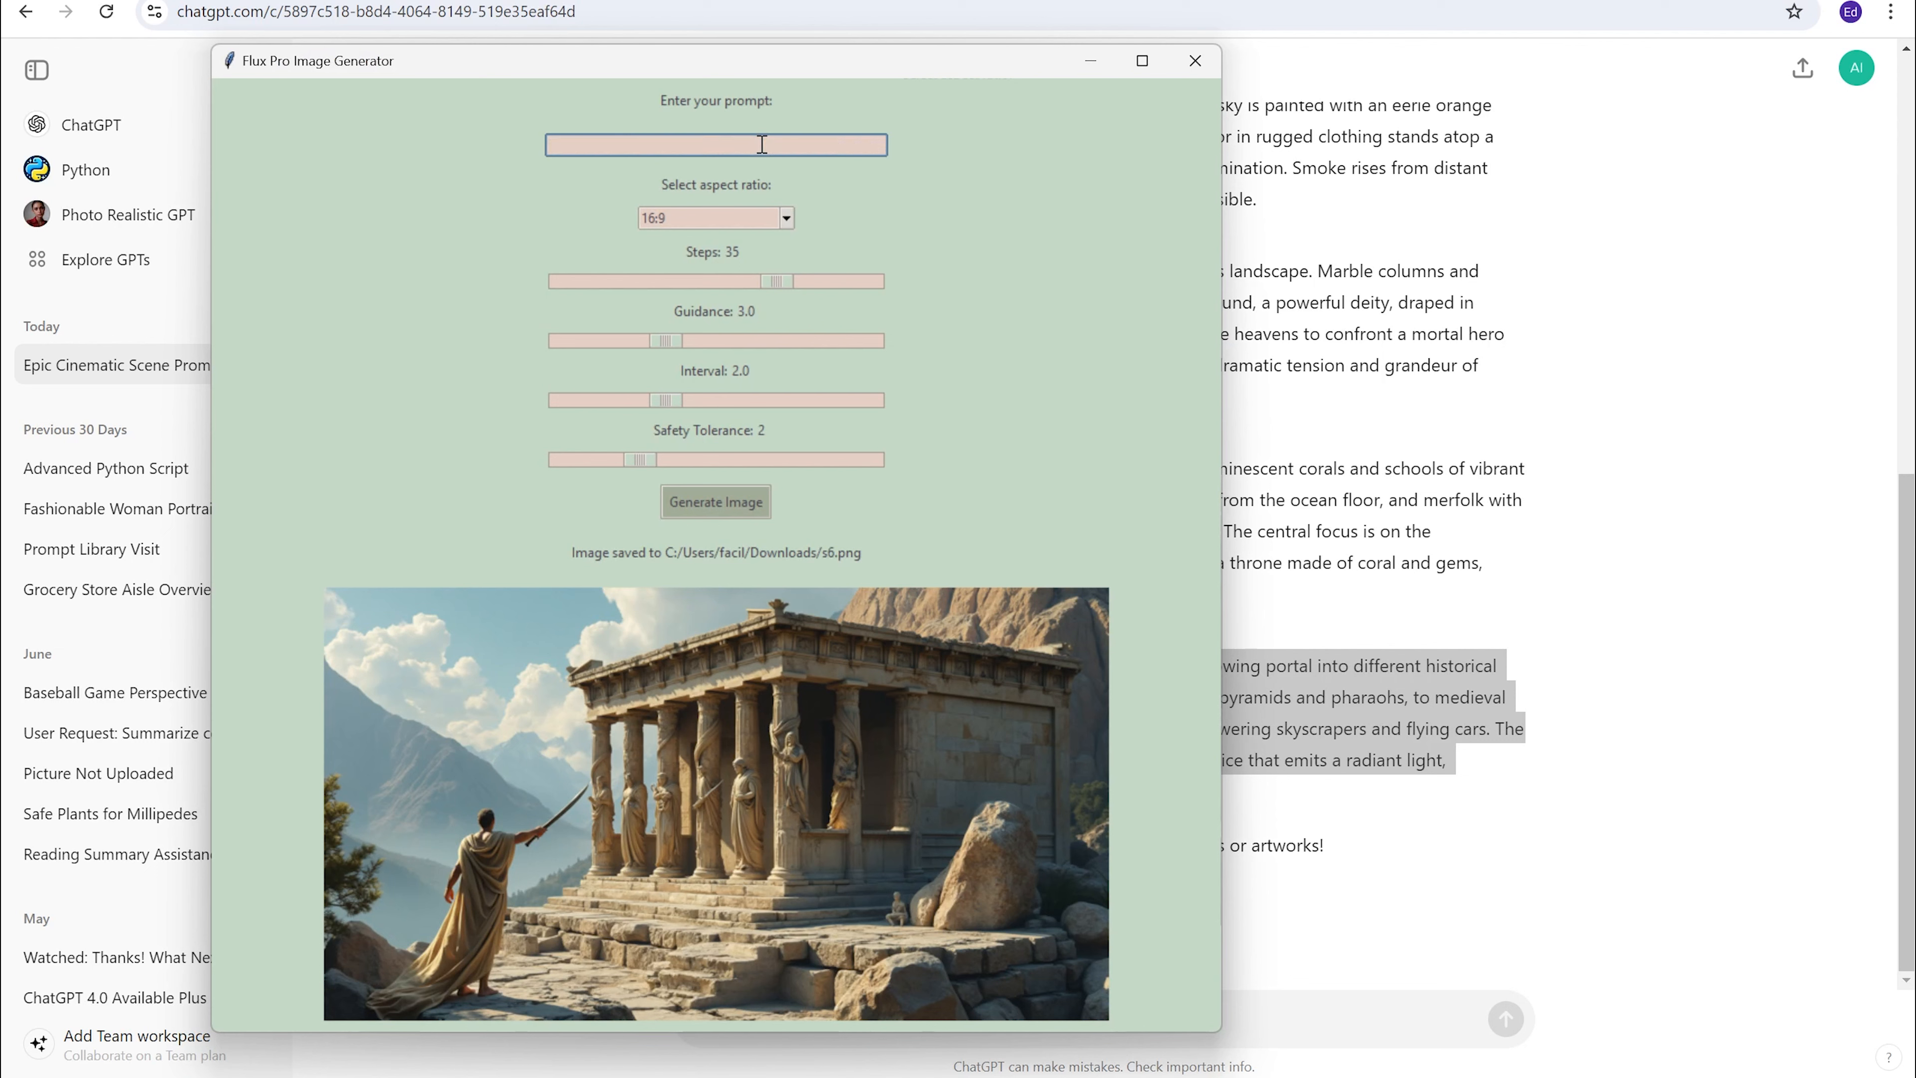
key("ctrl+v")
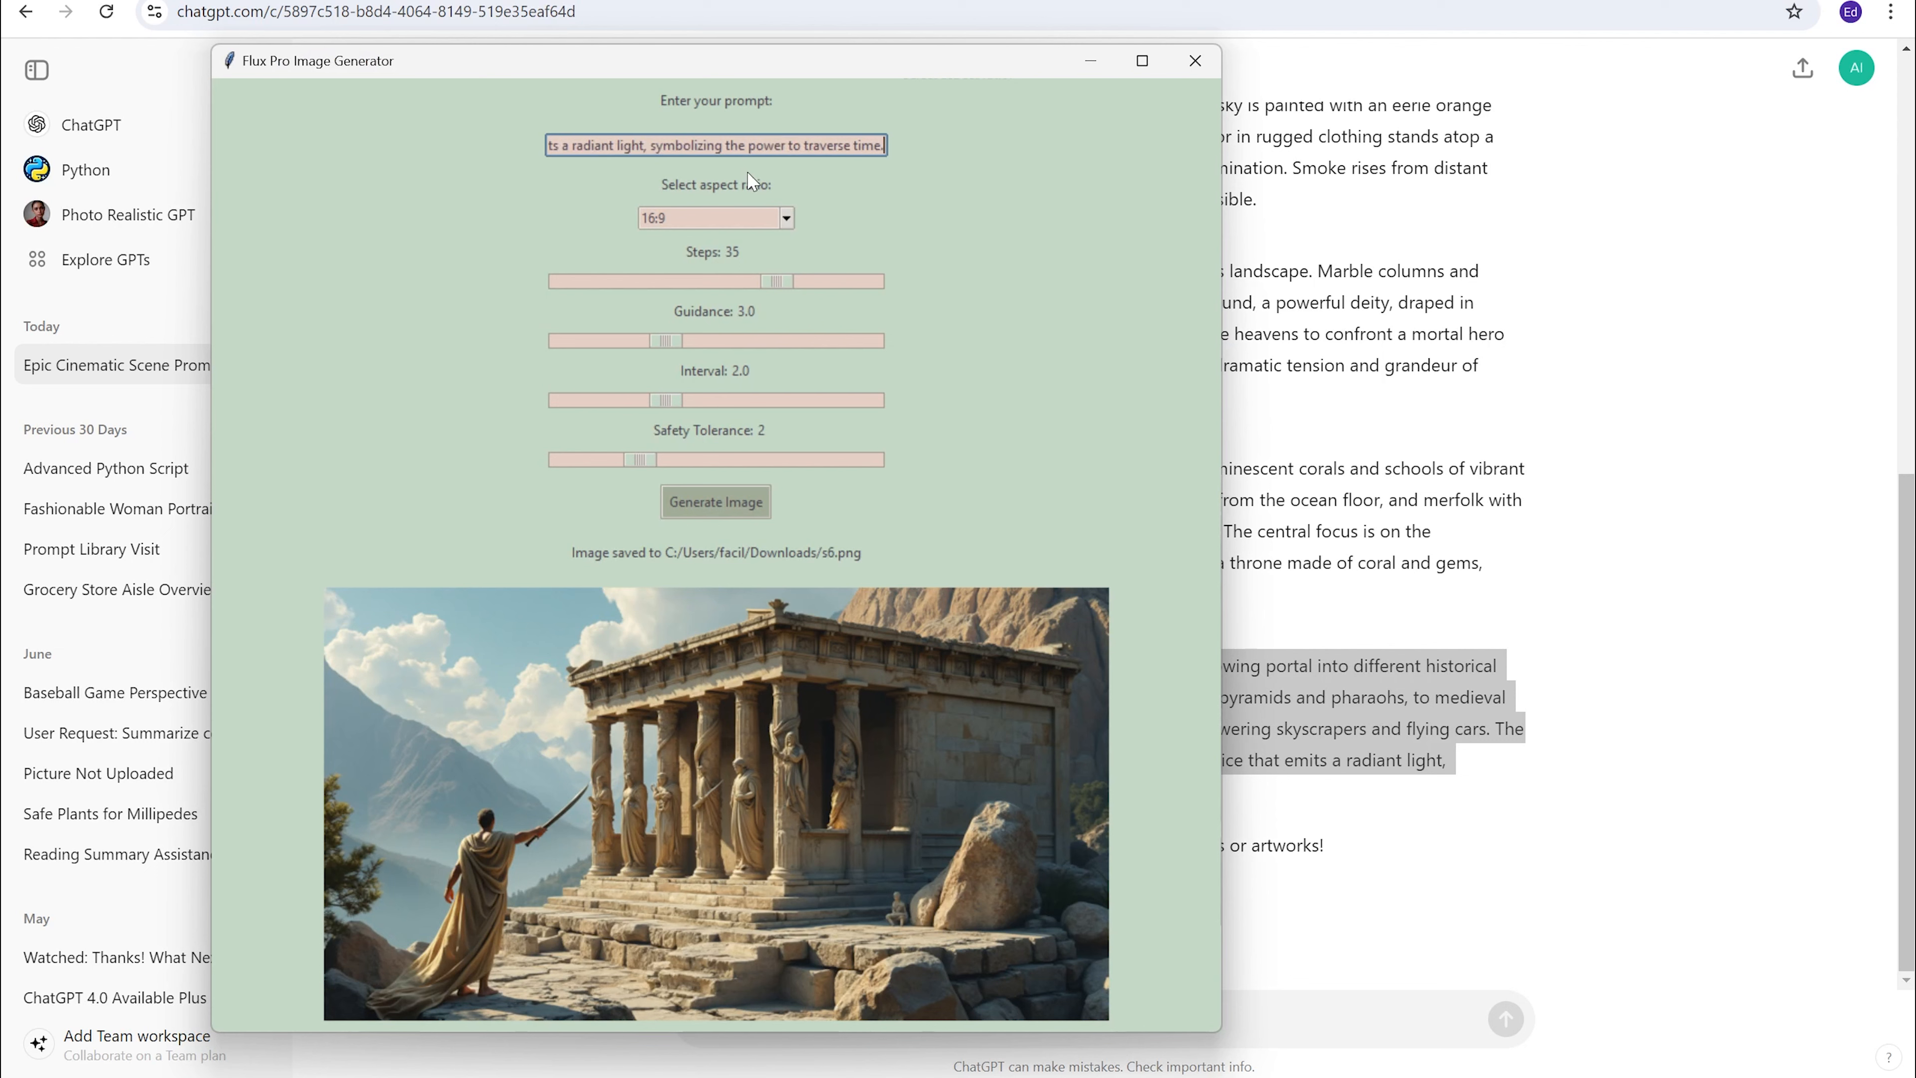
Step: Set the aspect ratio to 4:3 and generate the time traveler image, retrying the generation if necessary
left_click(749, 218)
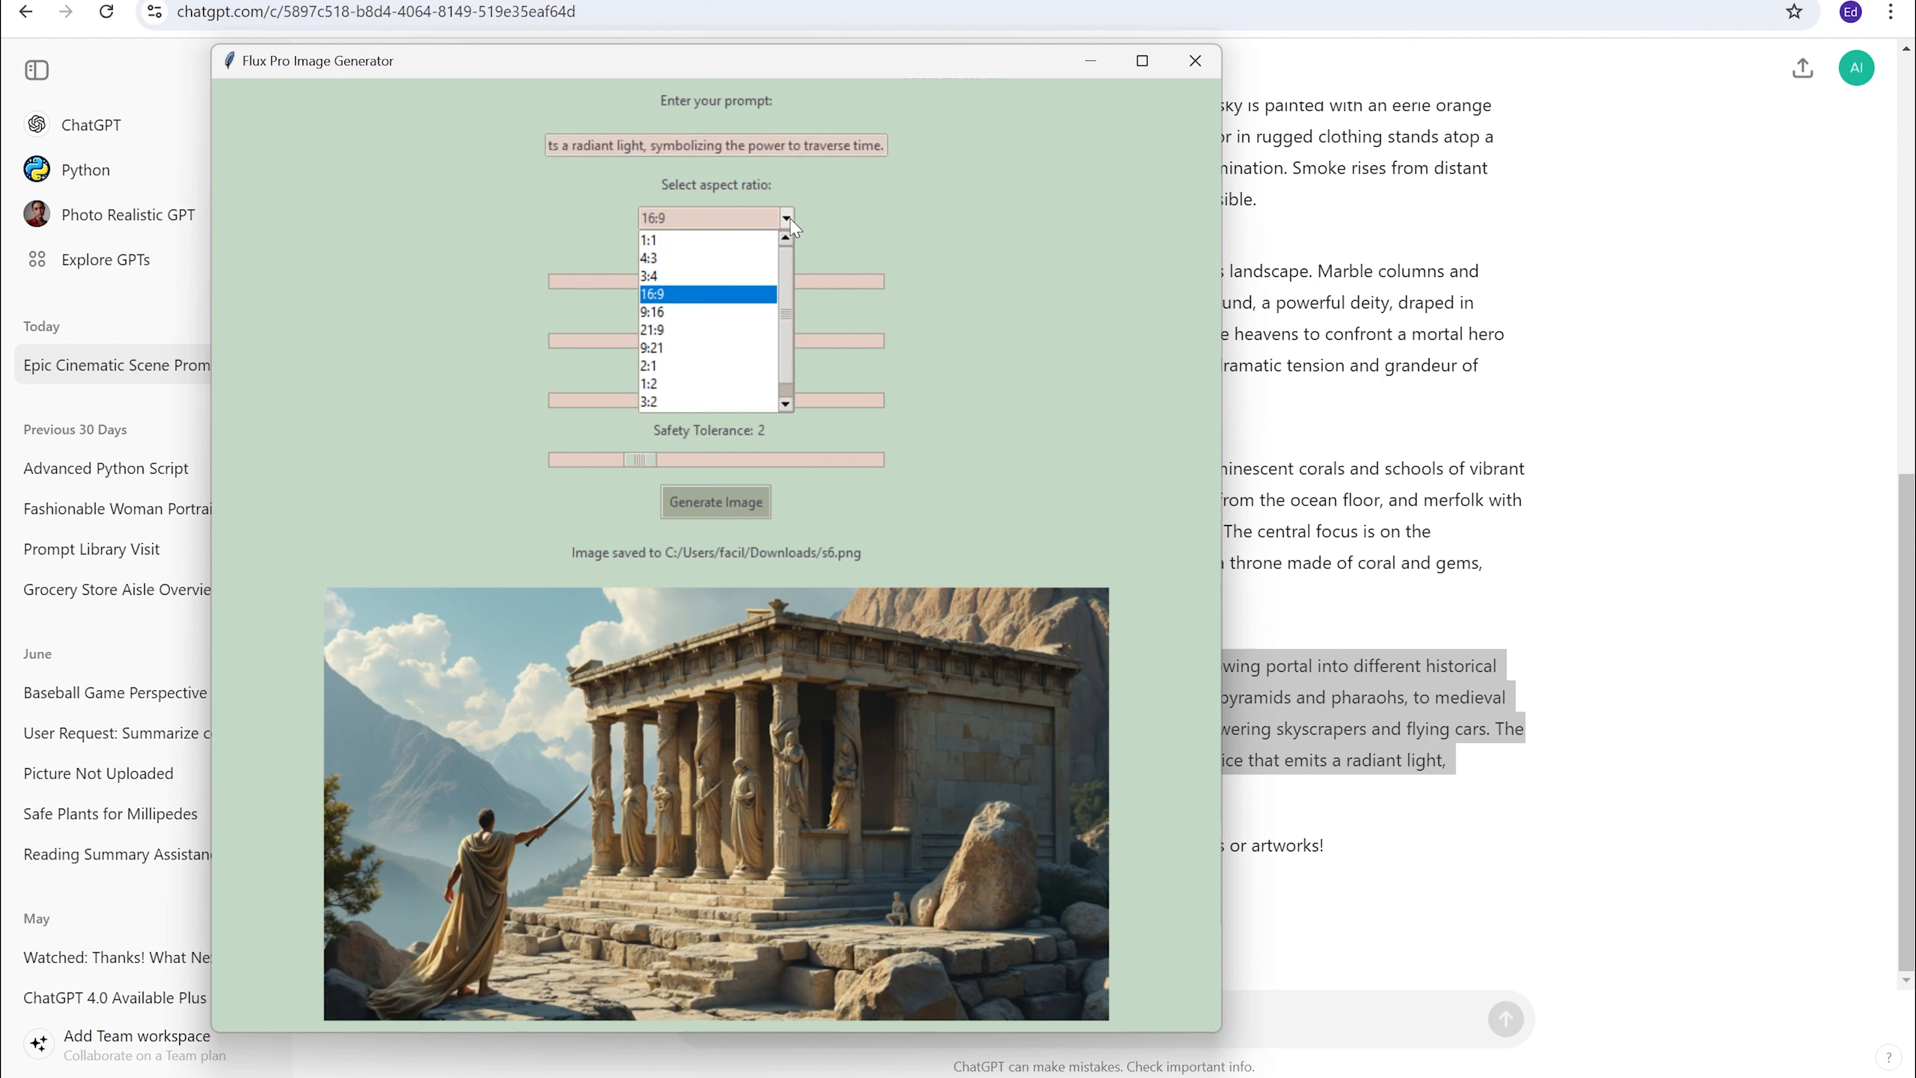
left_click(737, 252)
left_click(763, 501)
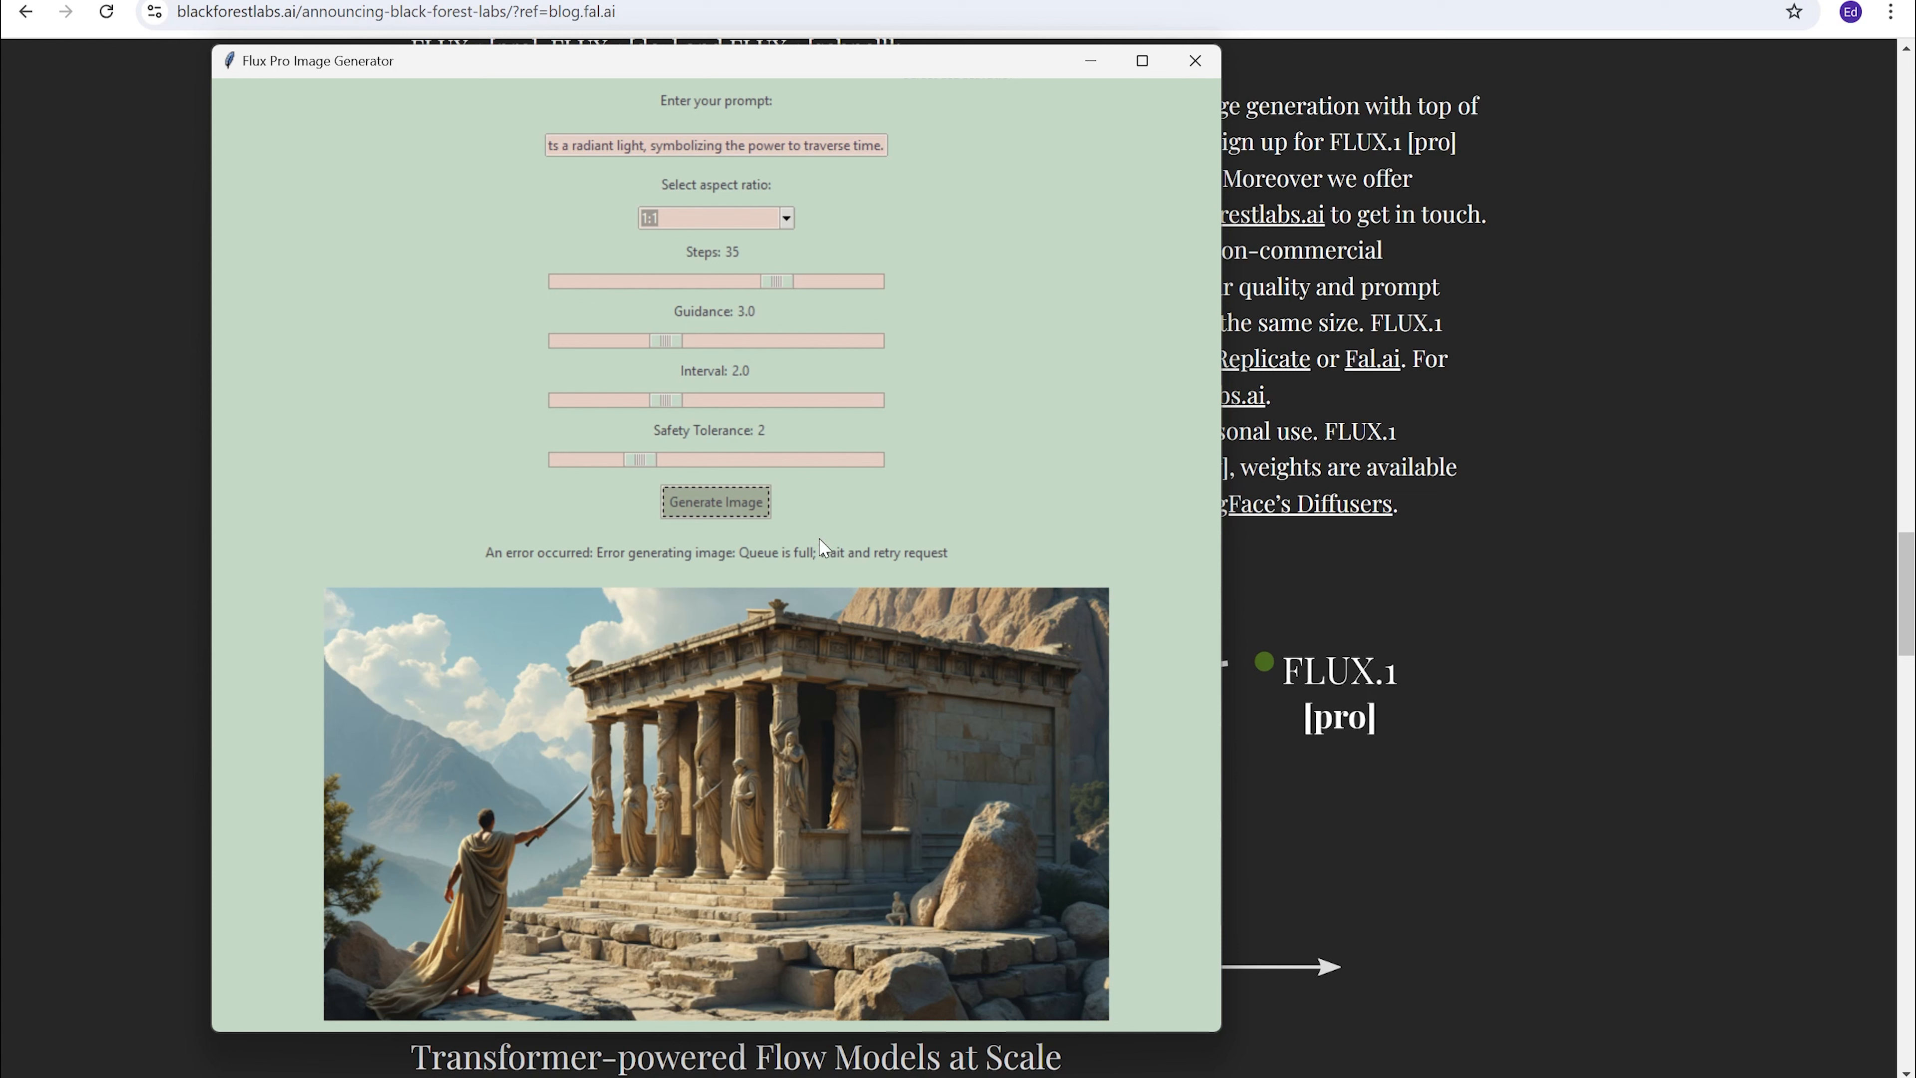
left_click(728, 503)
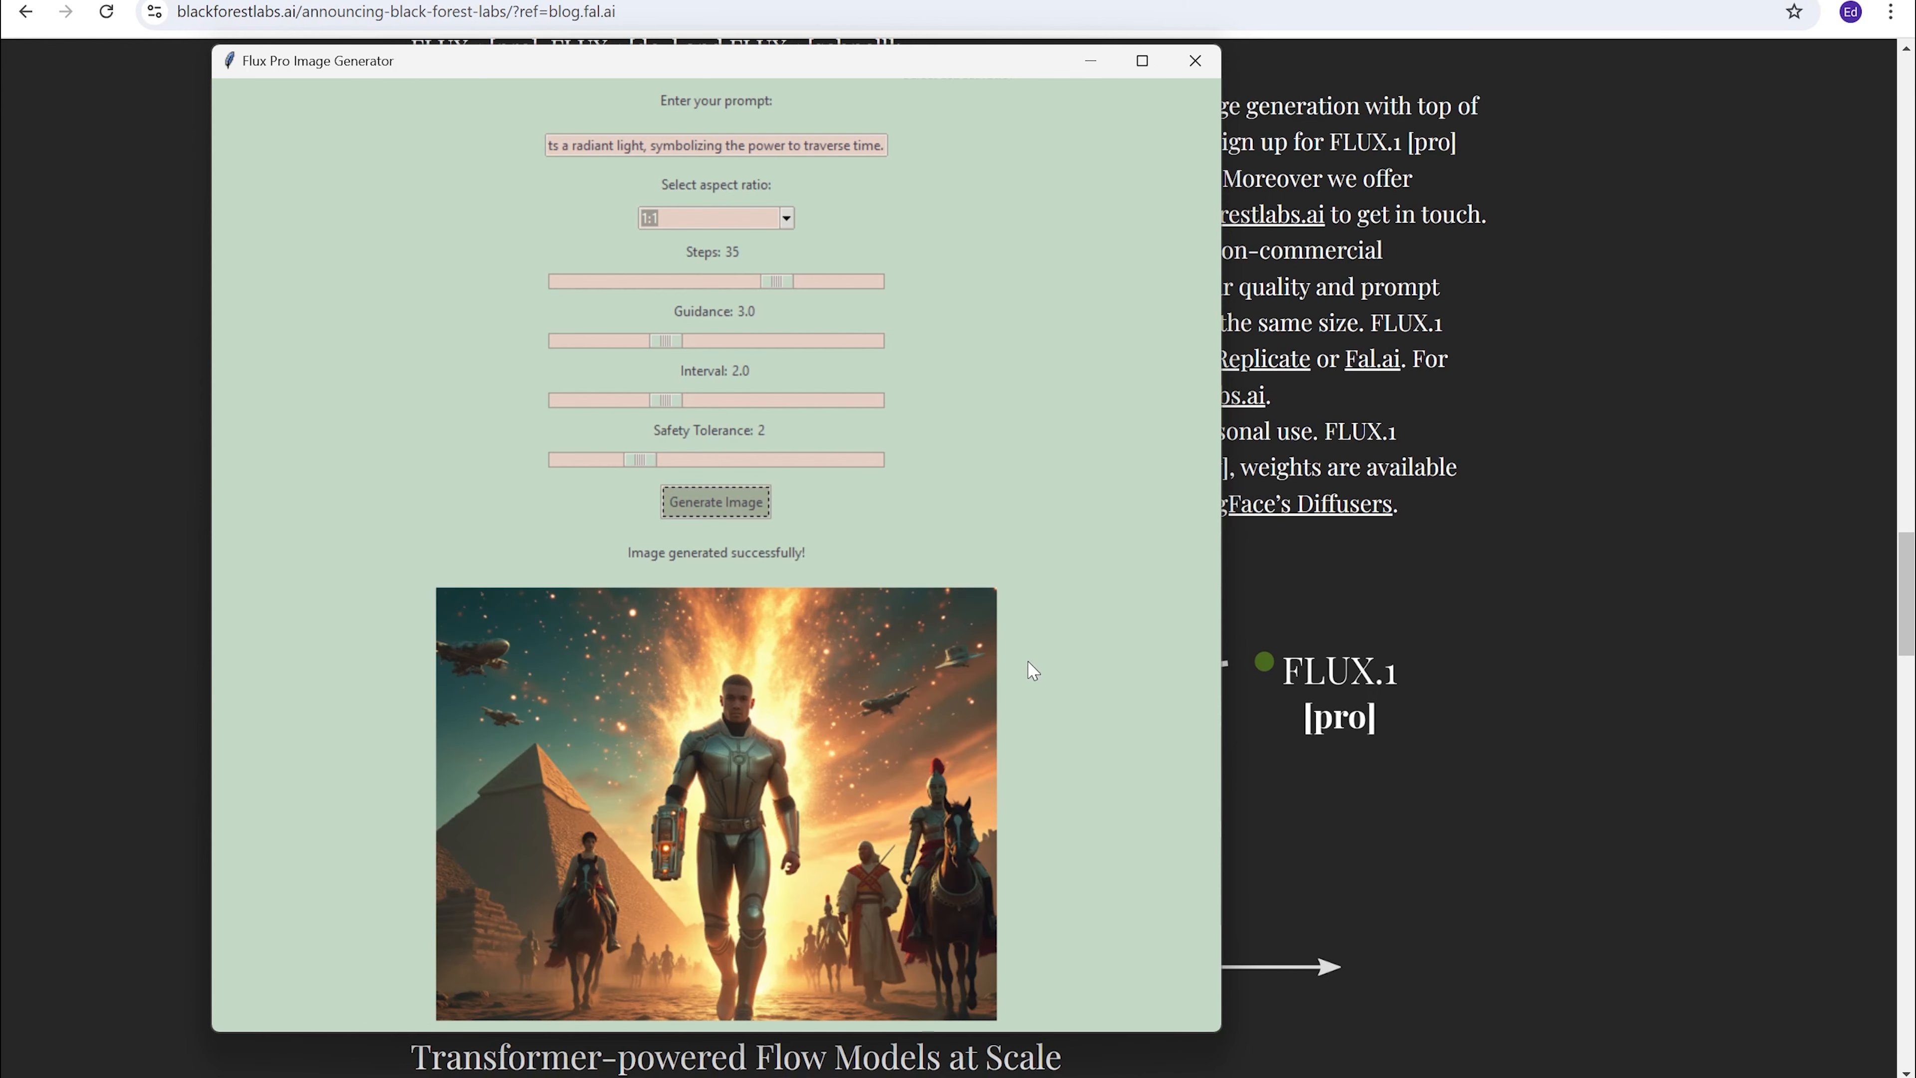
Step: Save the generated time traveler image as a PNG named s7 in the Downloads folder
right_click(743, 691)
left_click(792, 711)
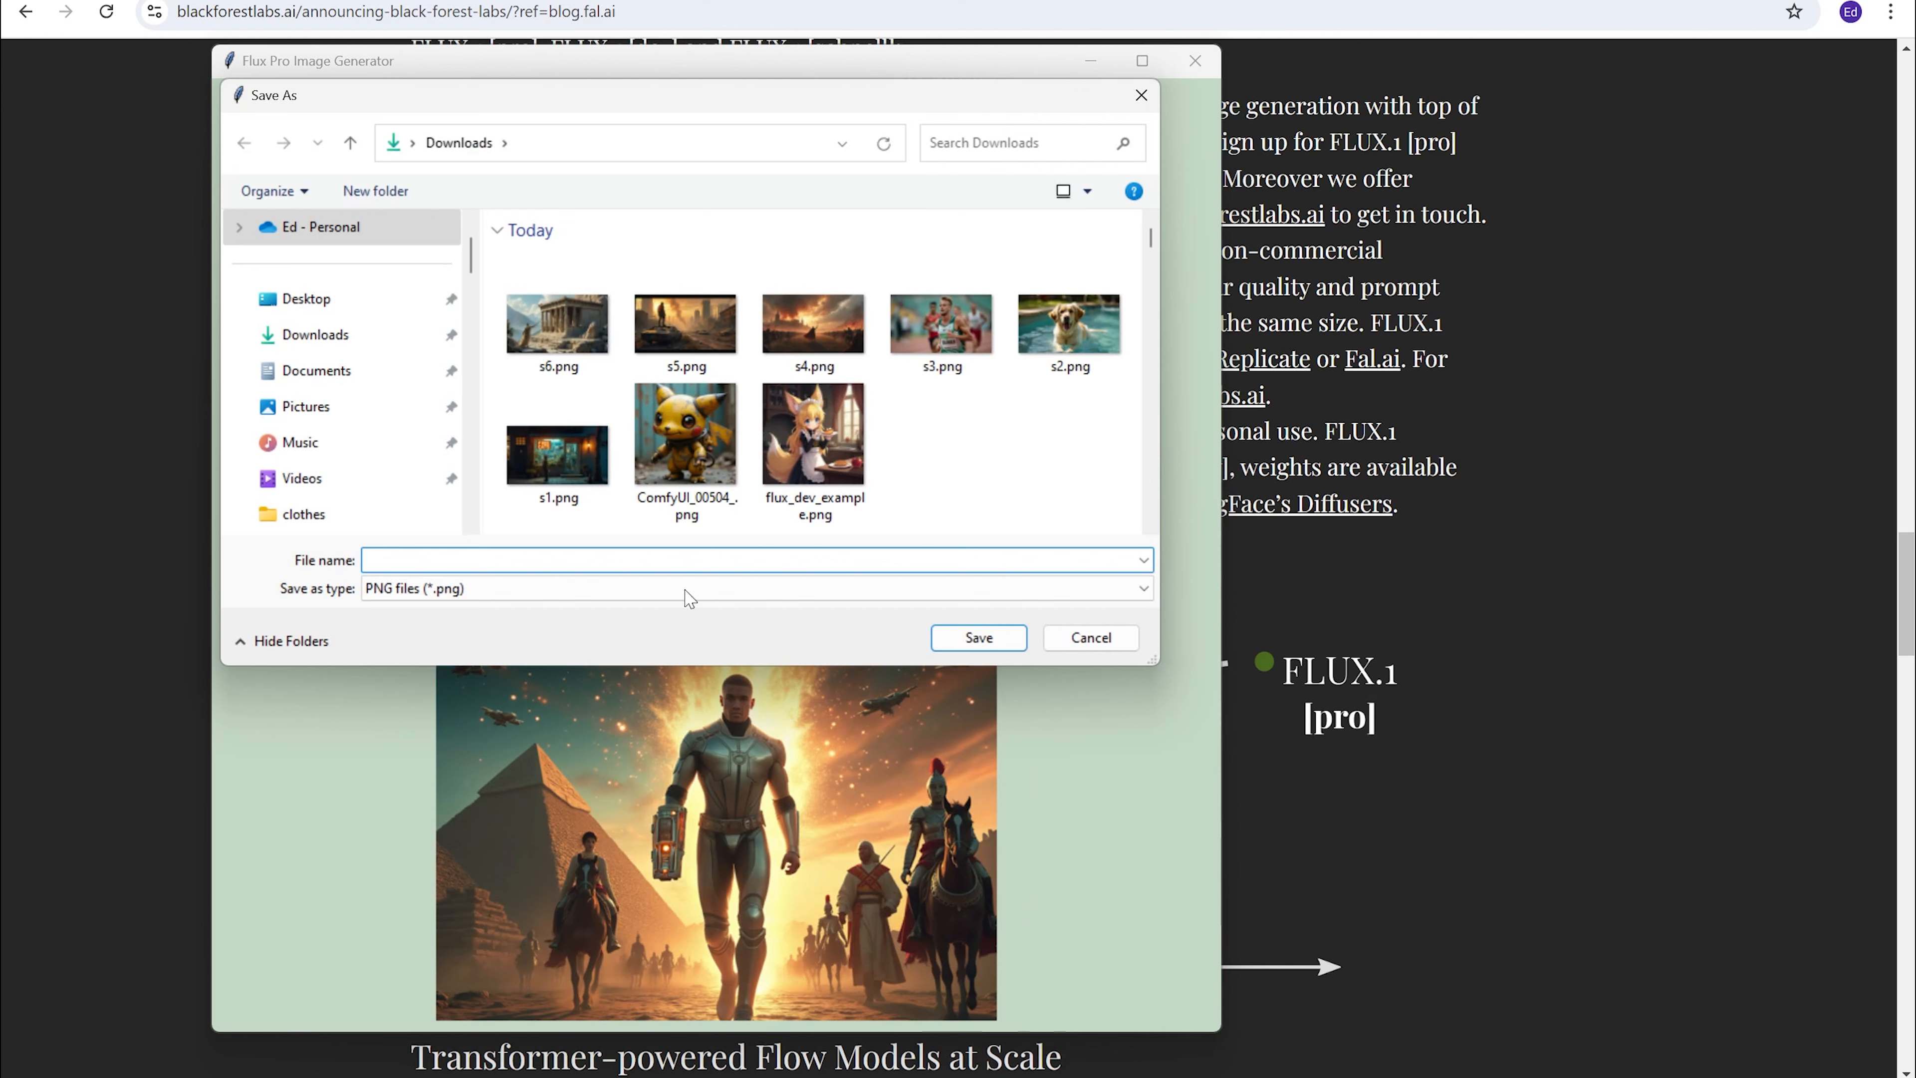
type("s7")
left_click(981, 641)
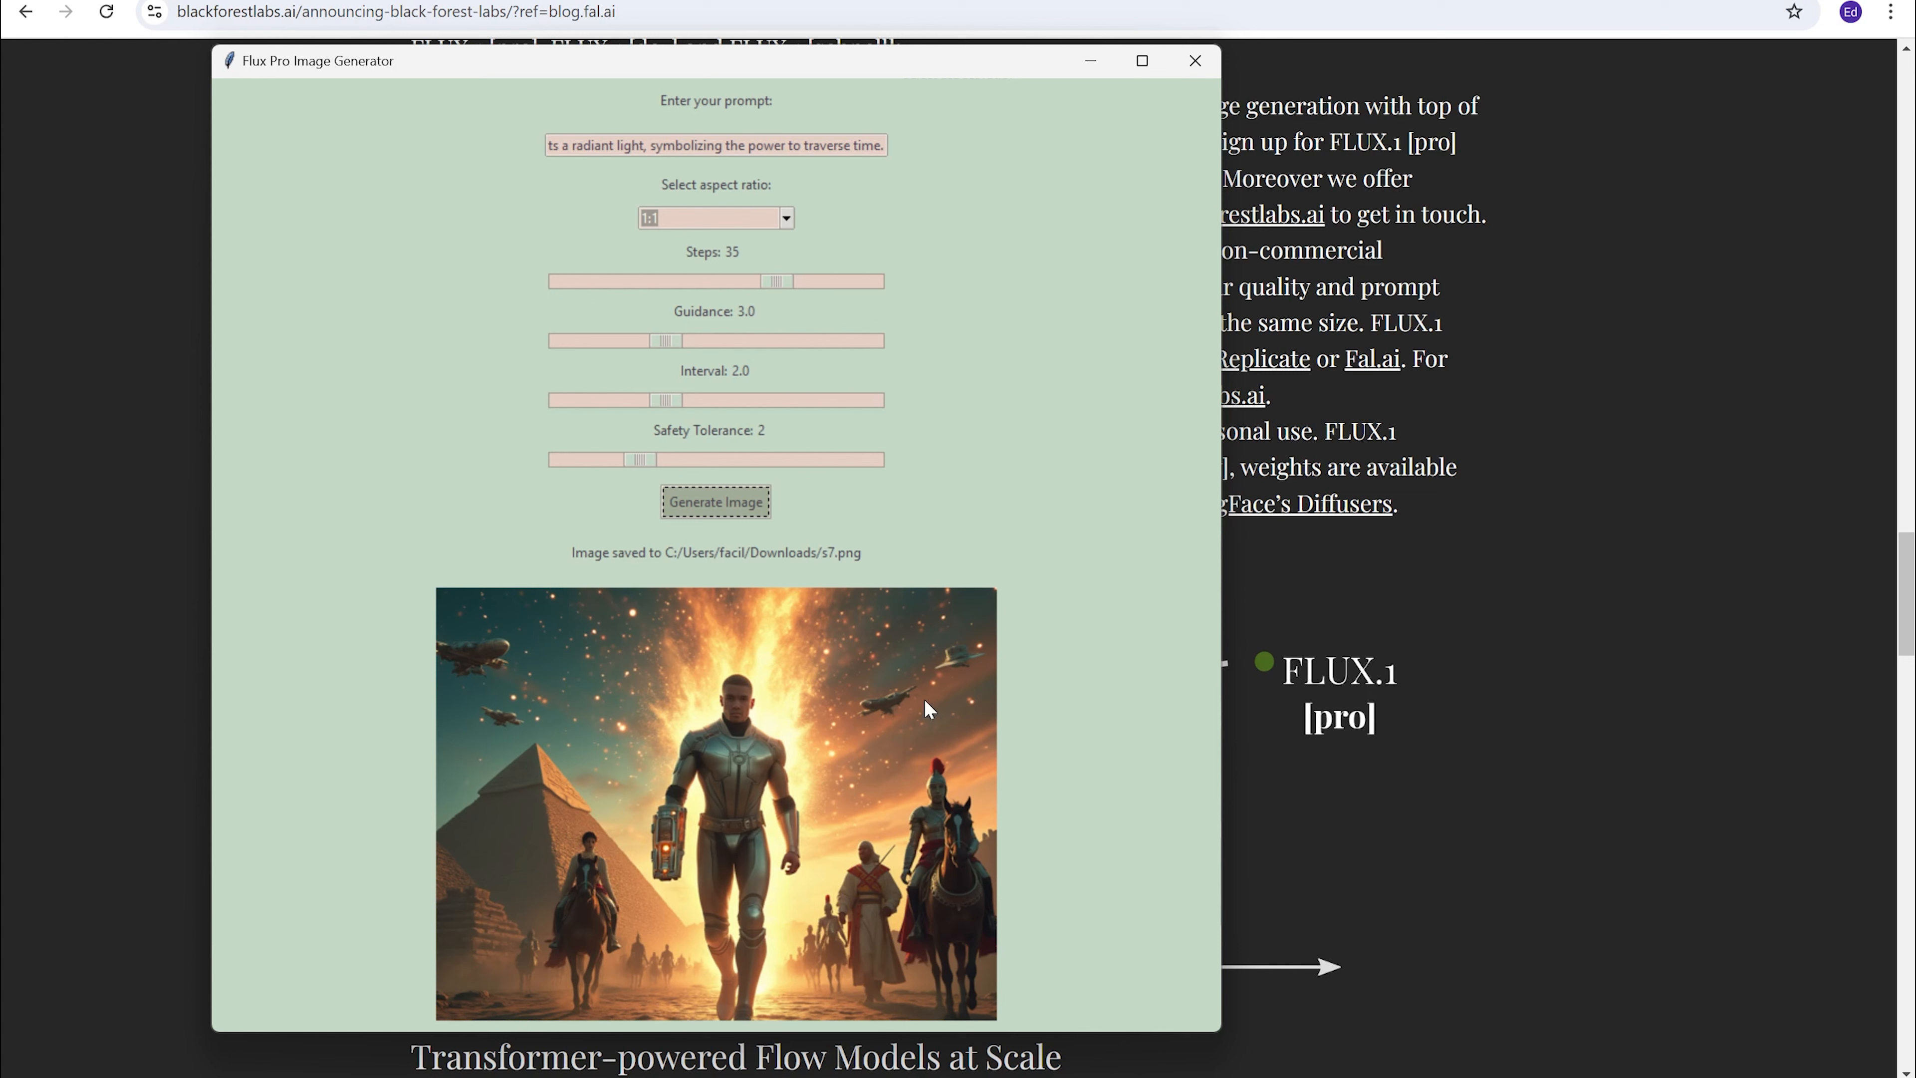
Step: Replace the prompt with: big truck with the words "PIZZA BARN" on the side
left_click(809, 145)
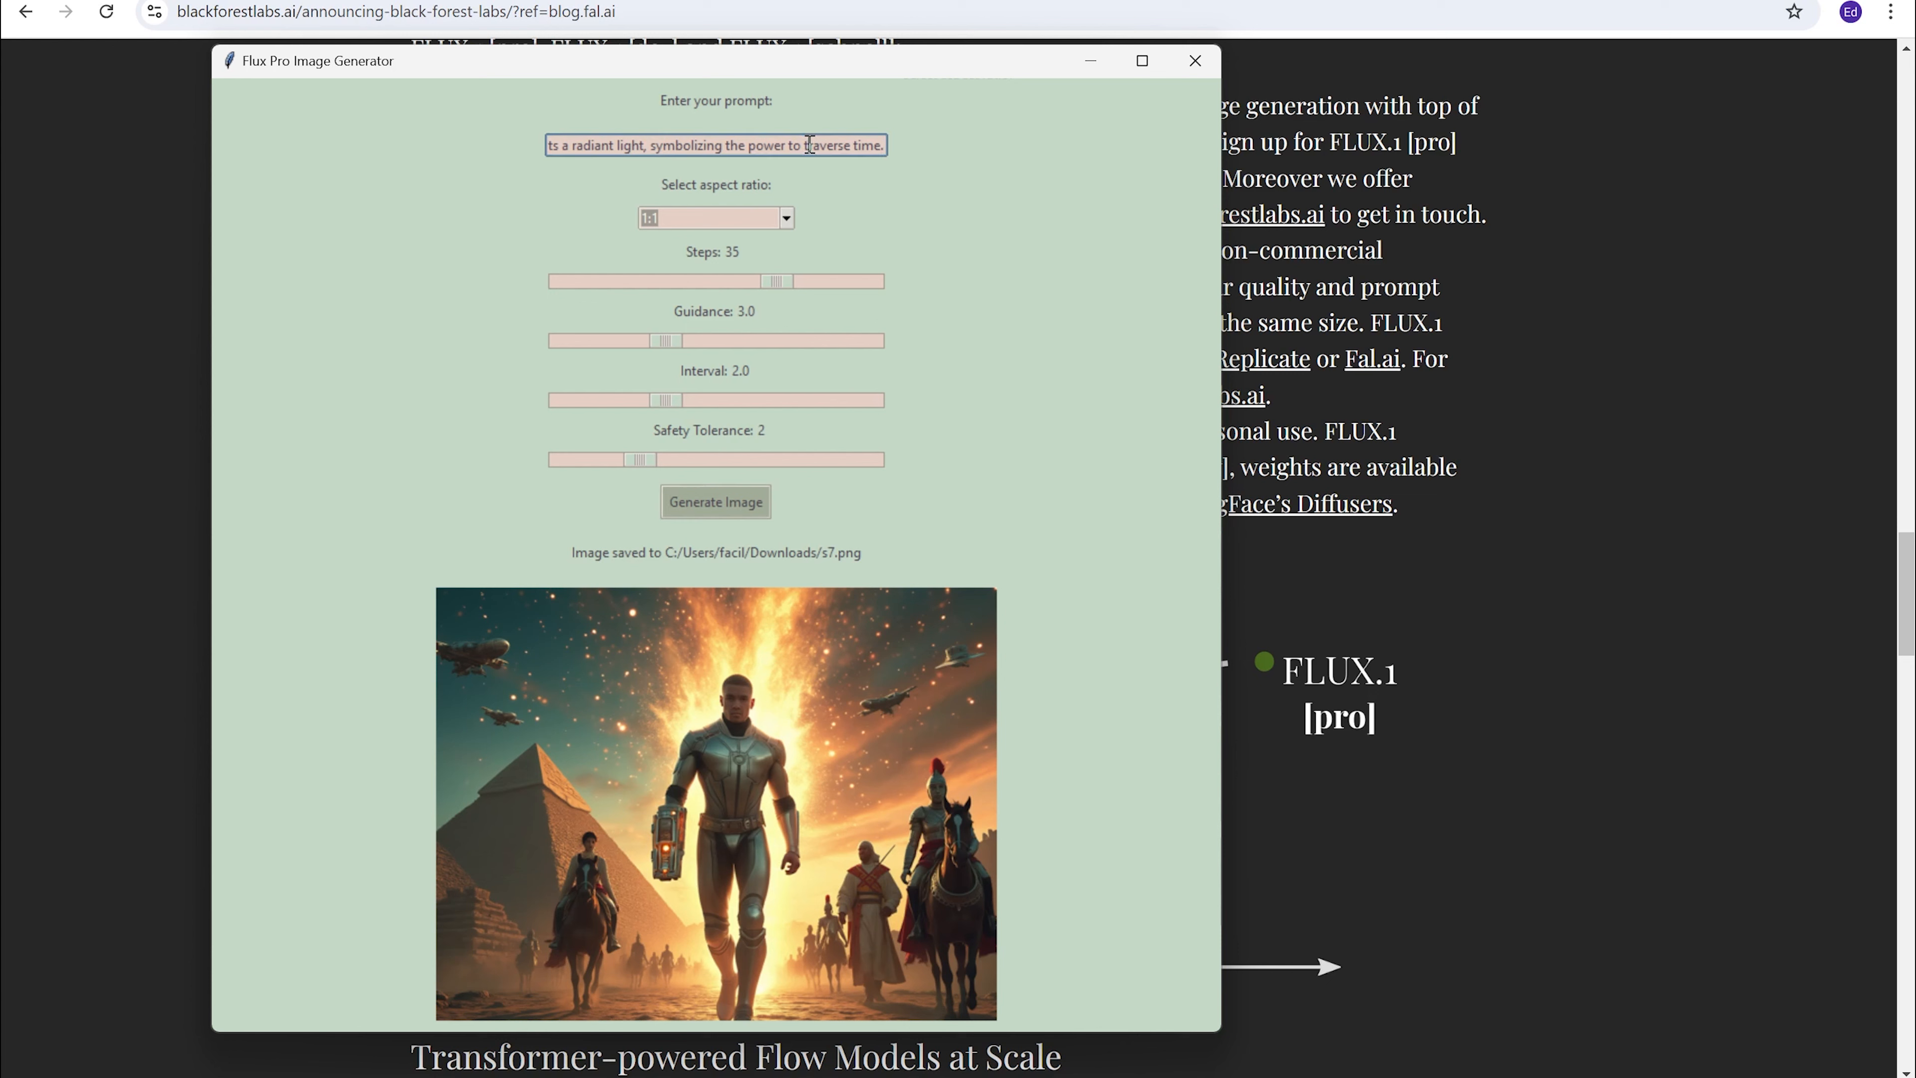
key("ctrl+a")
key("BackSpace")
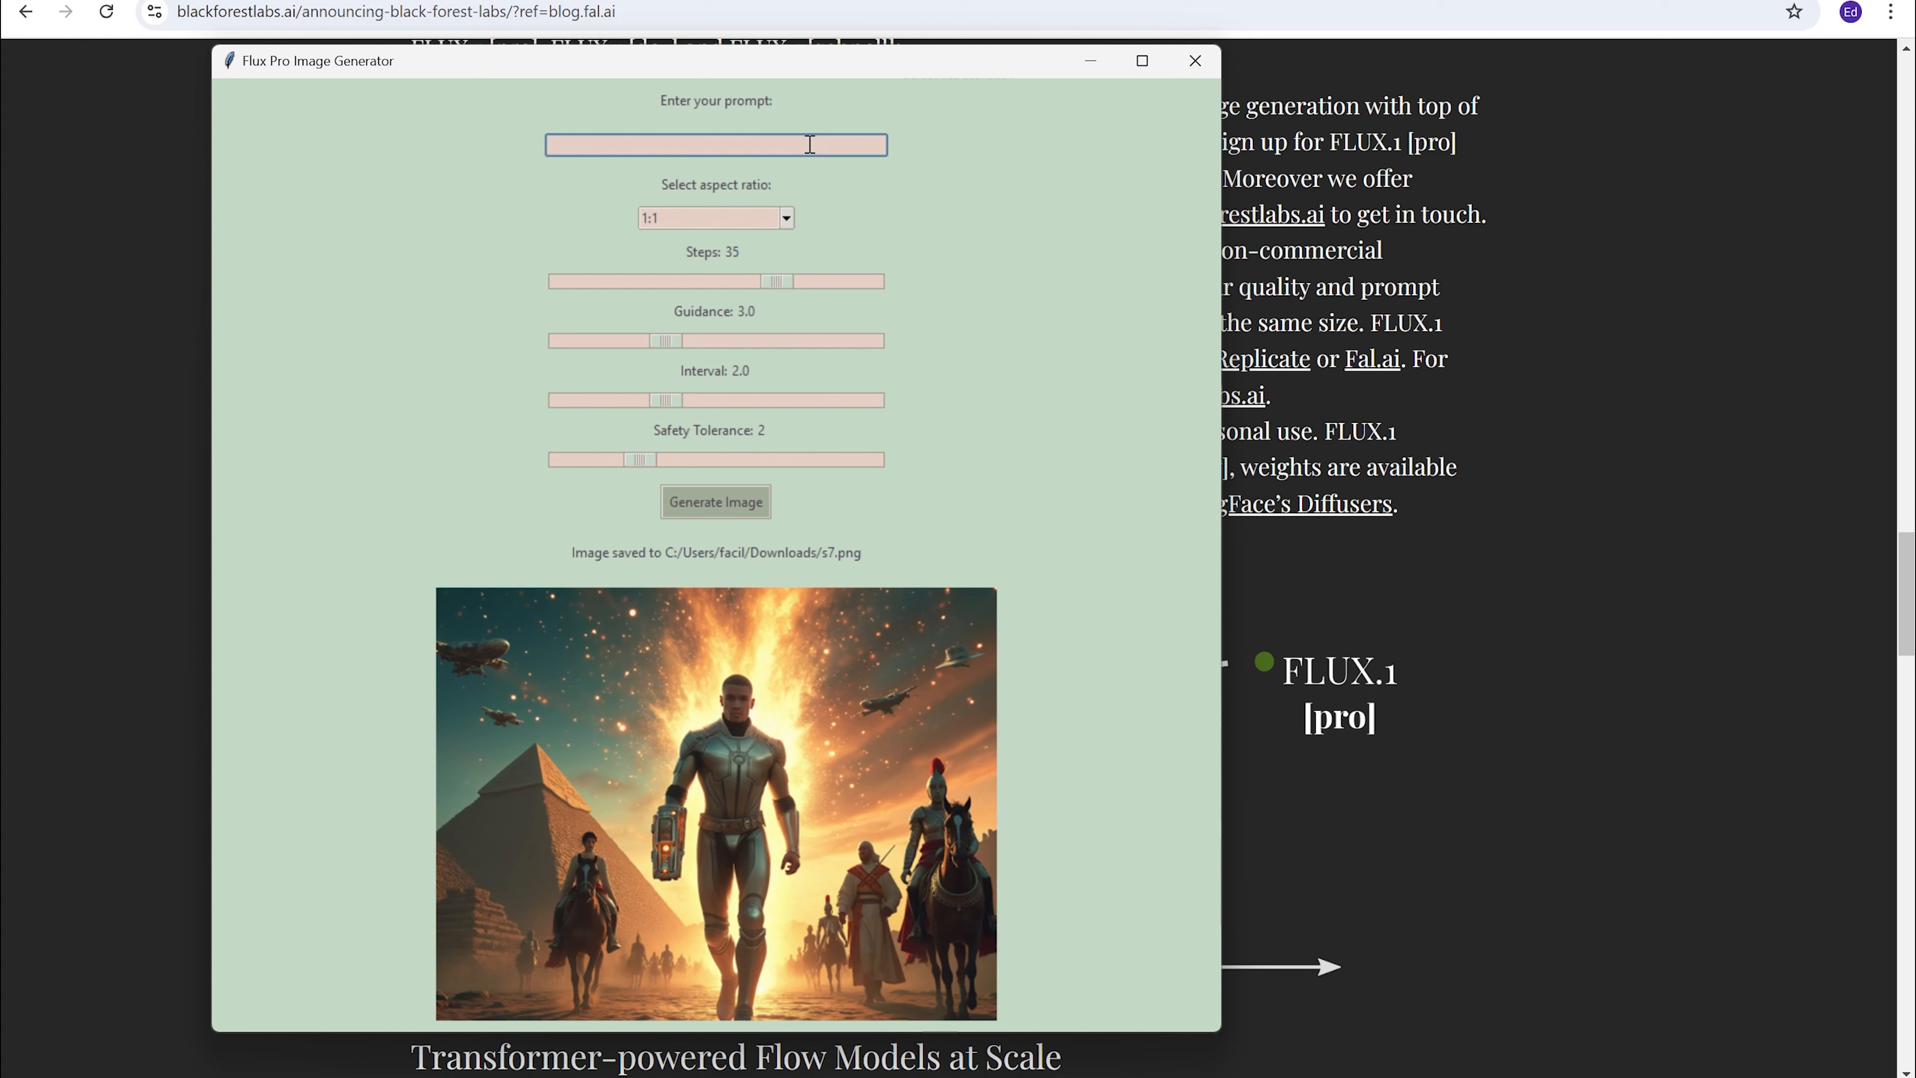
type("big truck with the words\"")
key("BackSpace")
key("BackSpace")
key("Caps_Lock")
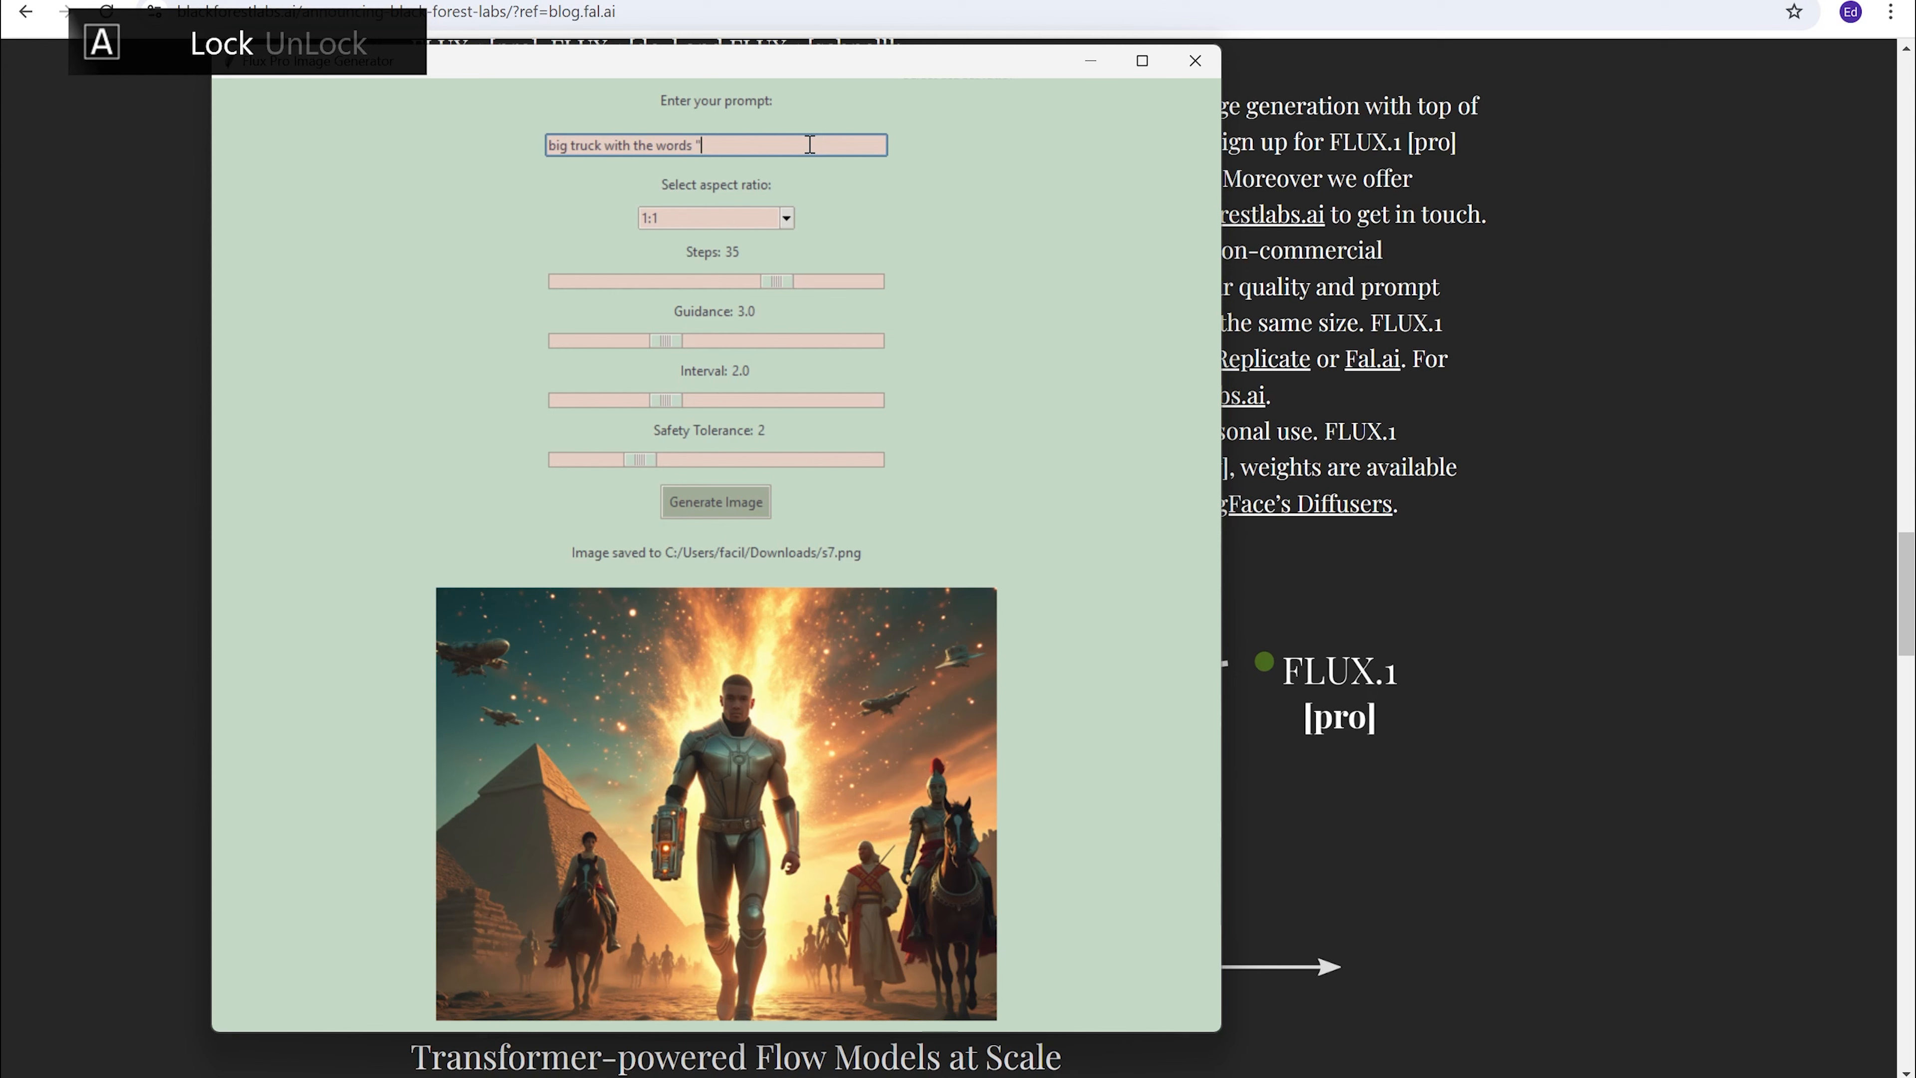
type("\"PI")
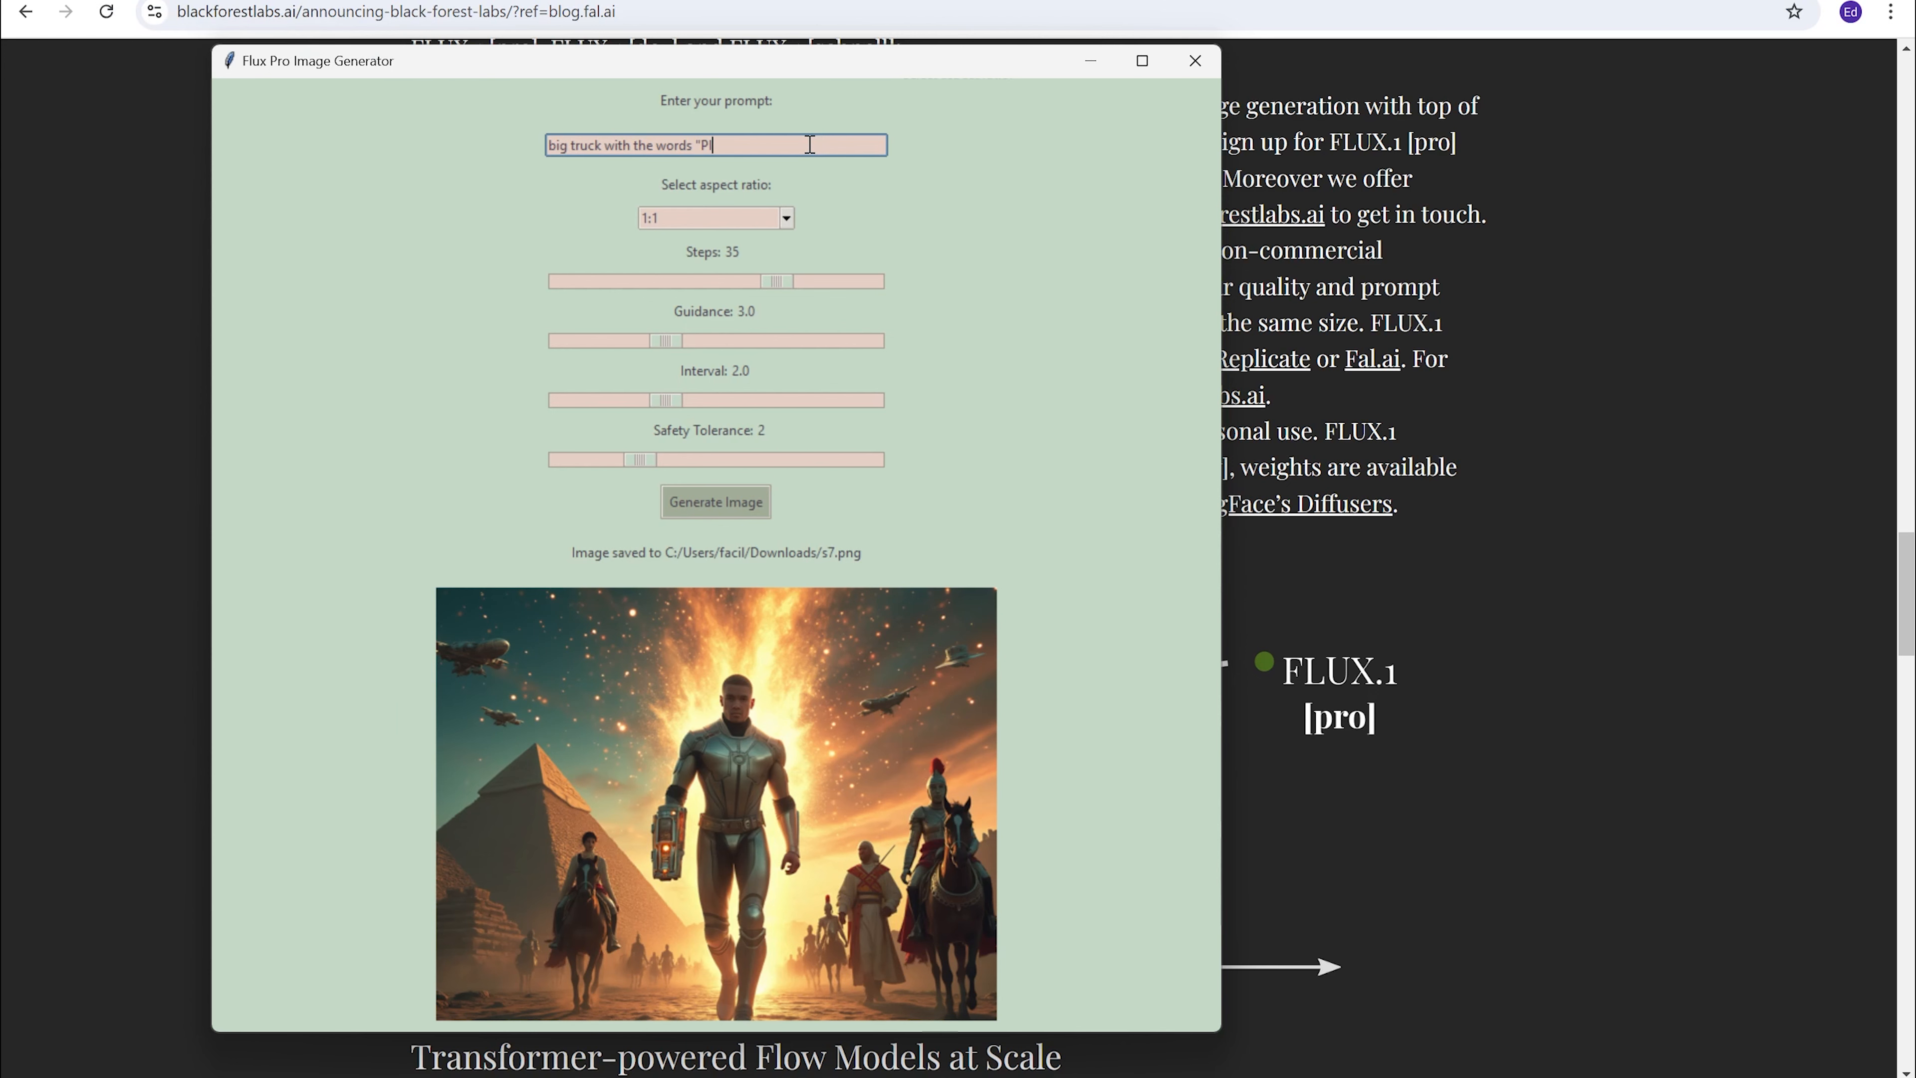
type("ZZA BARN\"")
key("Caps_Lock")
type("on the side")
Step: Generate the truck image at a 16:9 aspect ratio and view it in the maximized window
left_click(786, 218)
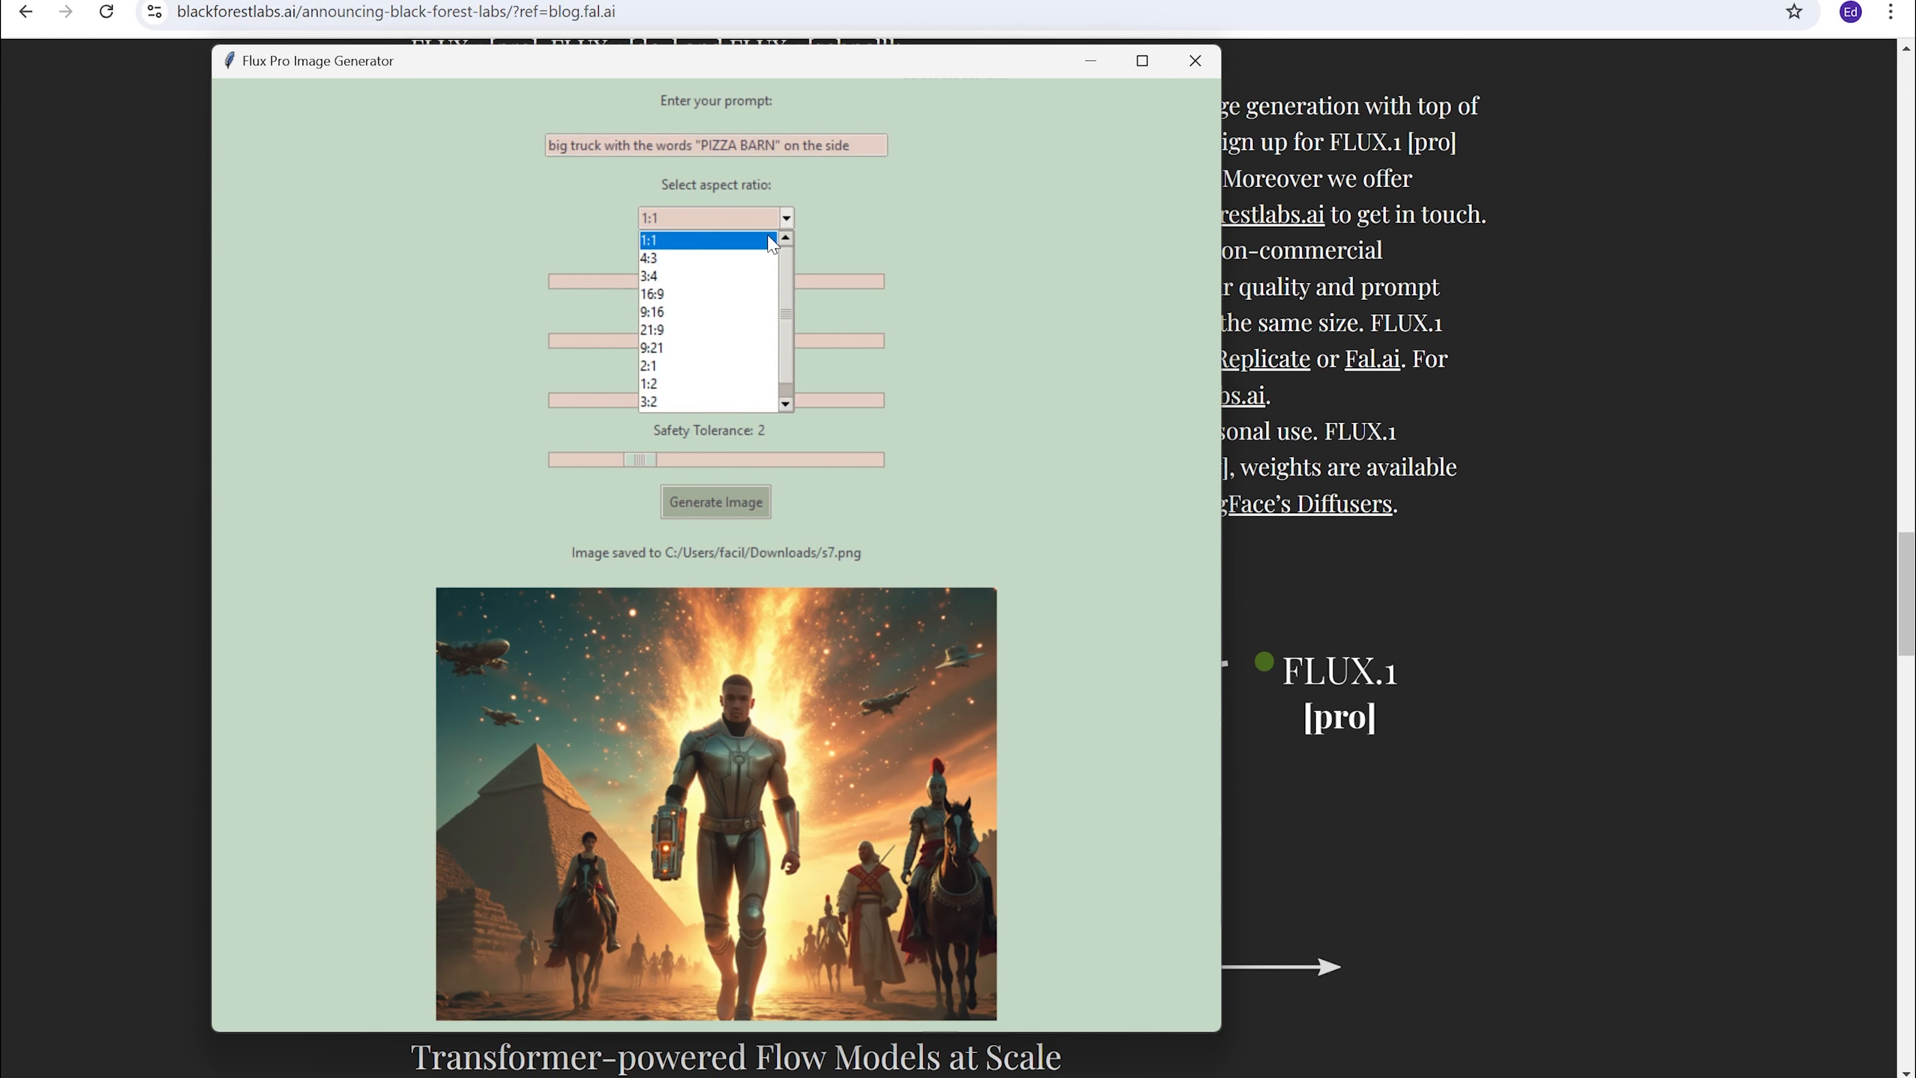
left_click(733, 296)
left_click(752, 510)
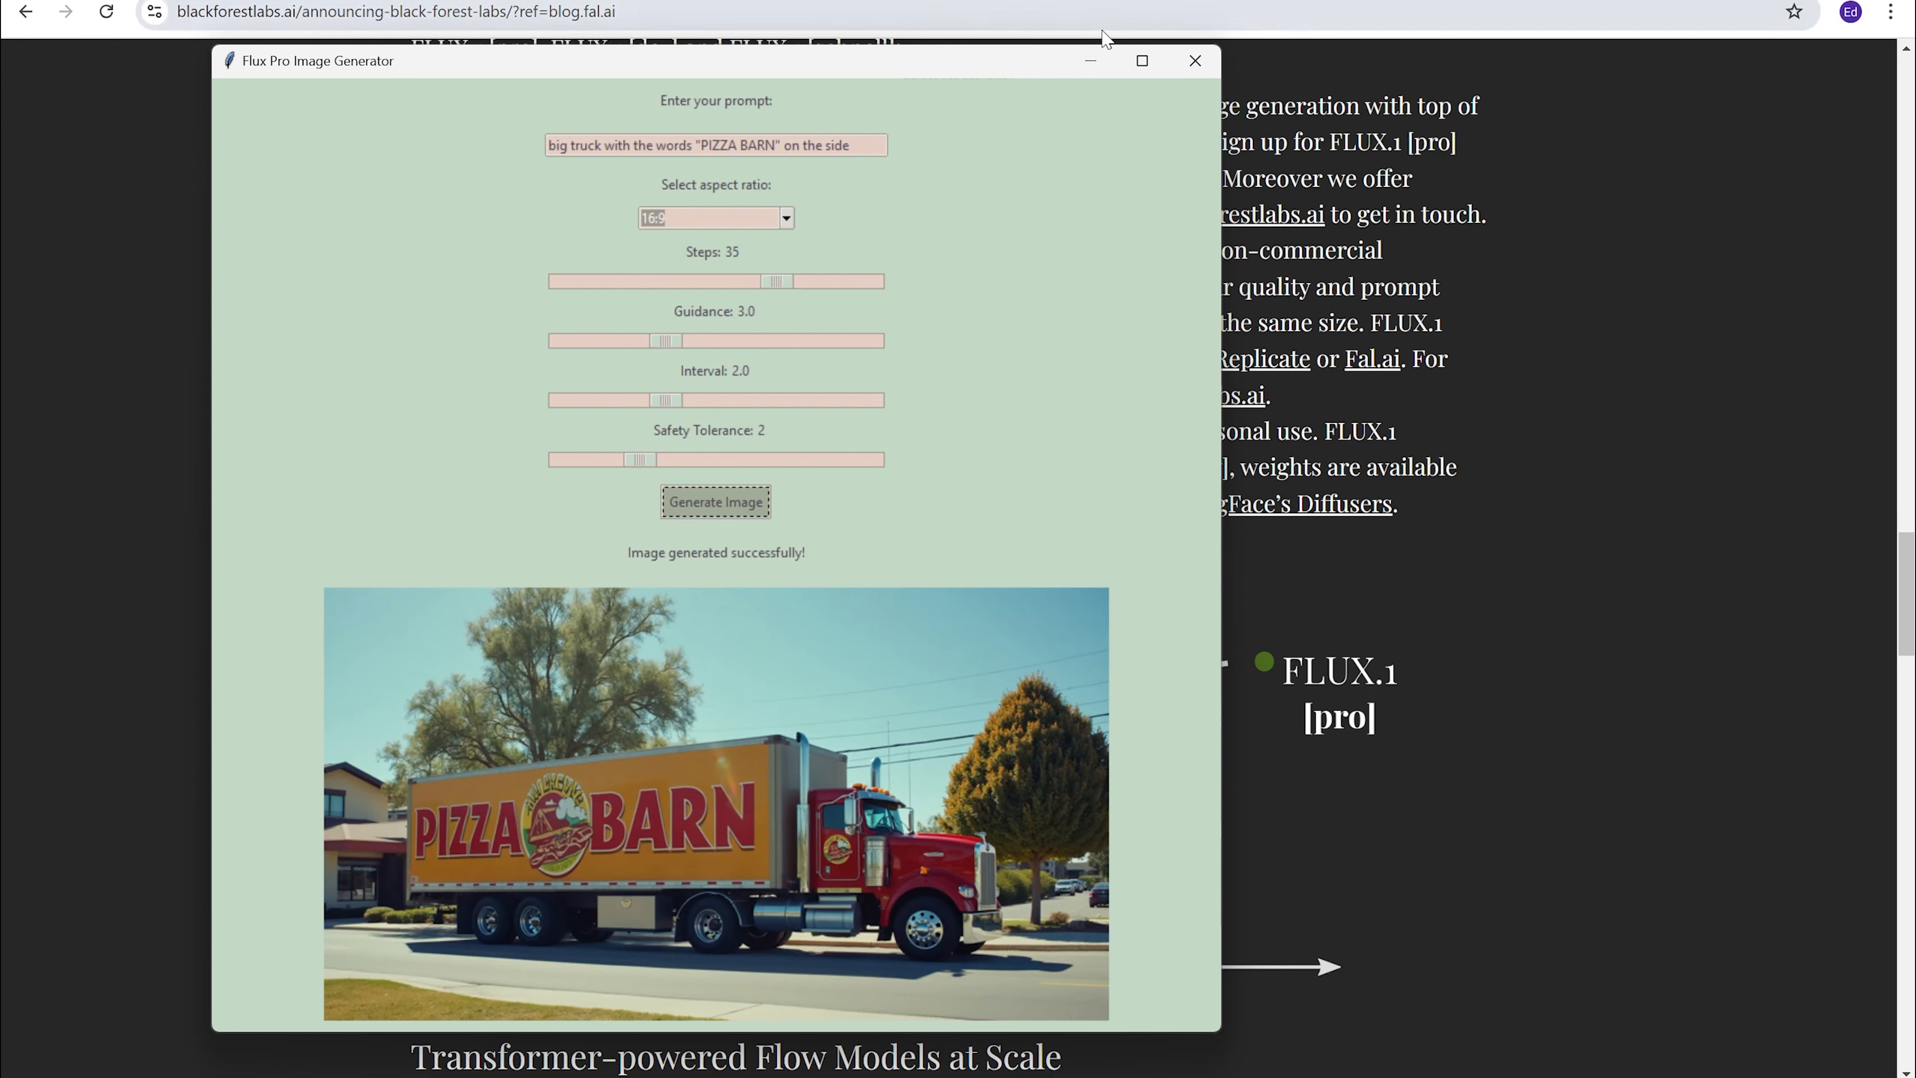
left_click(1142, 60)
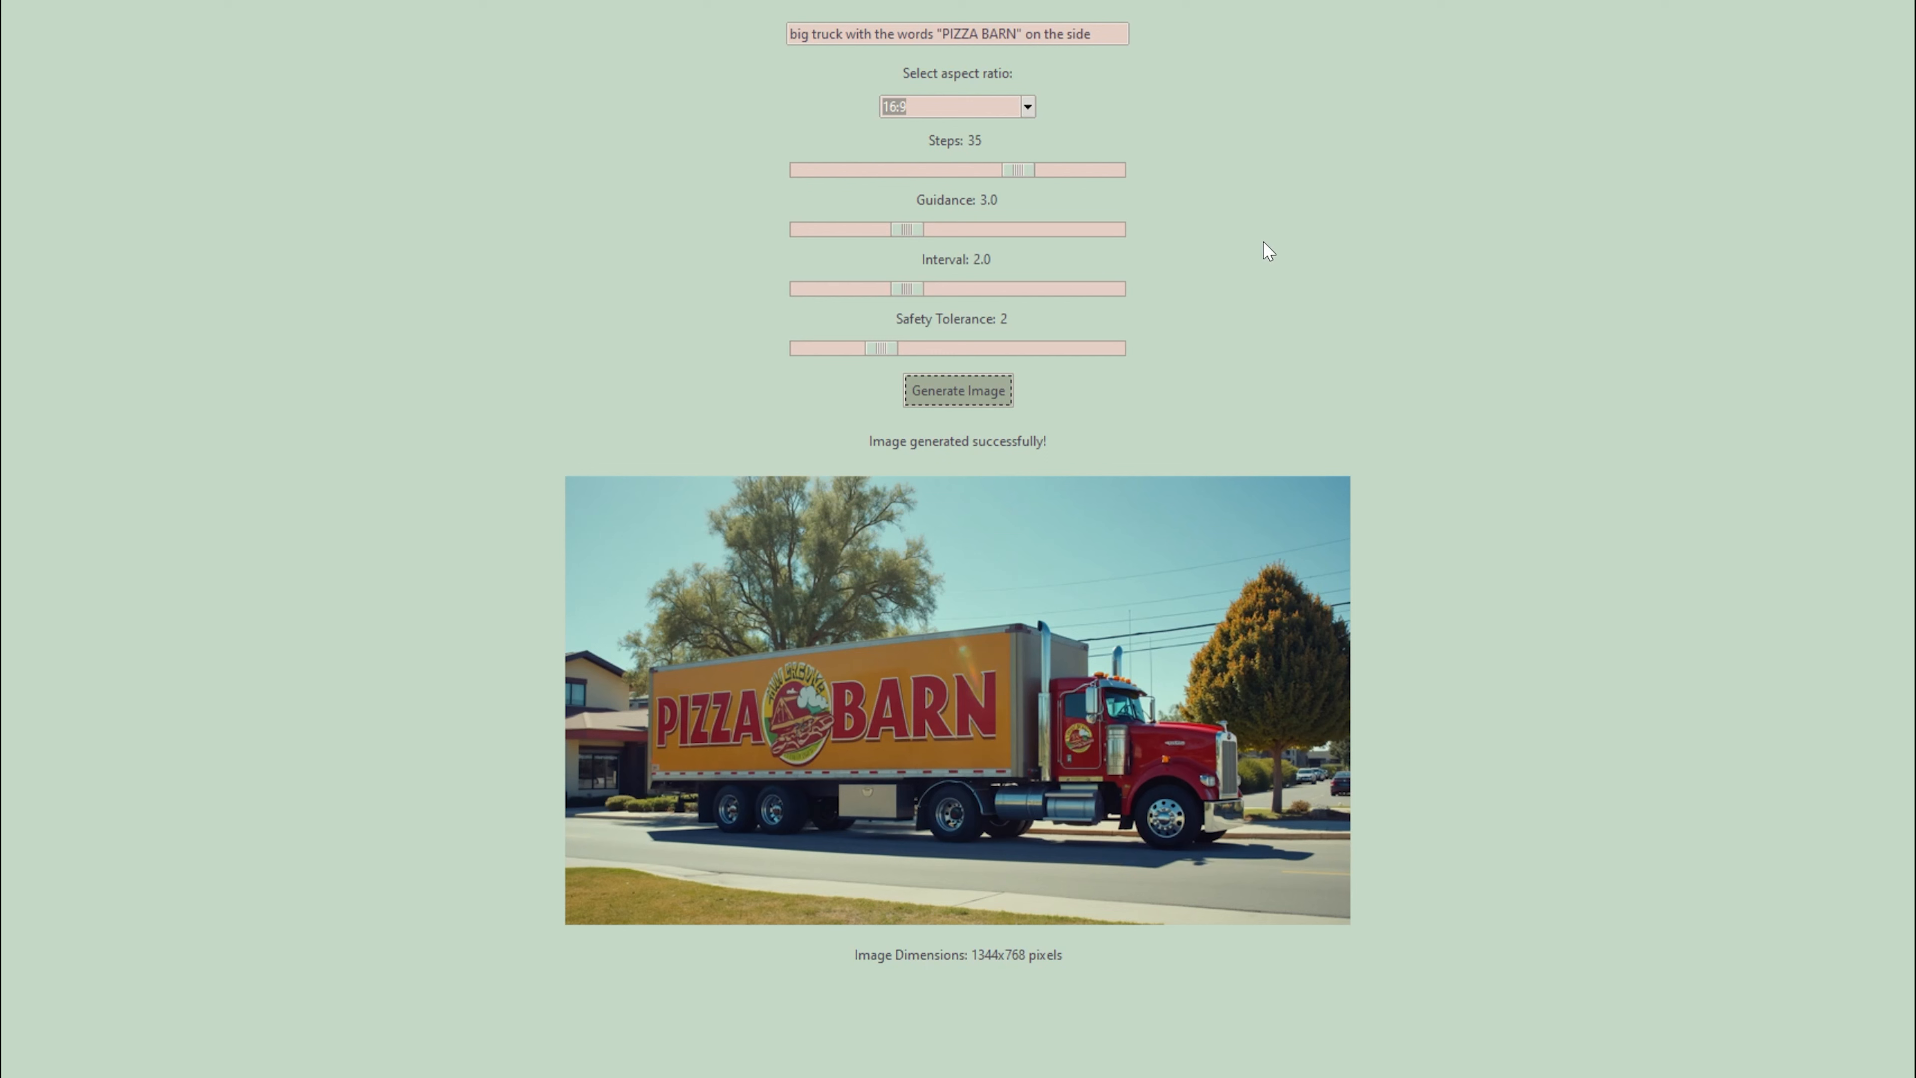
Step: Replace the prompt with: female wearing a blue hoodie with the words "GRAPE BUNNY" on the front, city street, night, and generate the image
left_click_drag(1109, 37, 725, 28)
key("BackSpace")
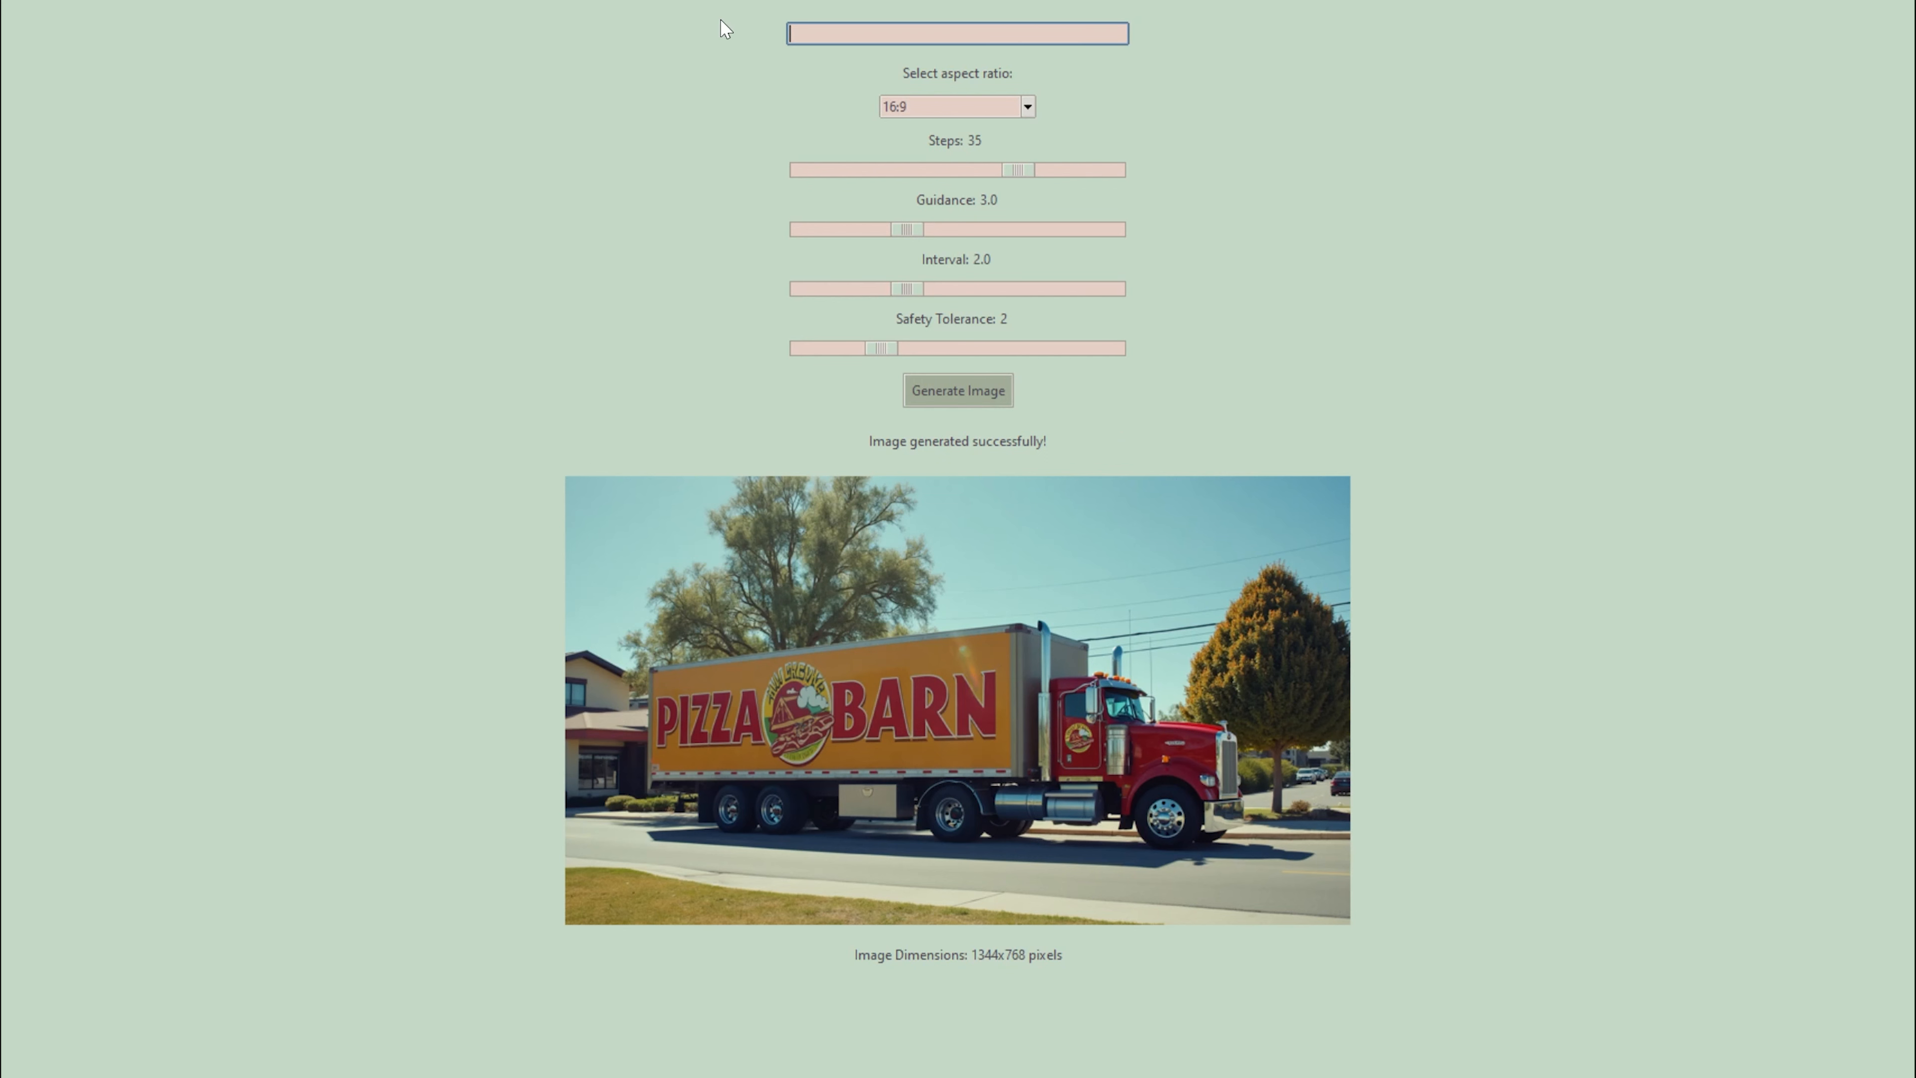
type("female wearing a blue hoodie with the words")
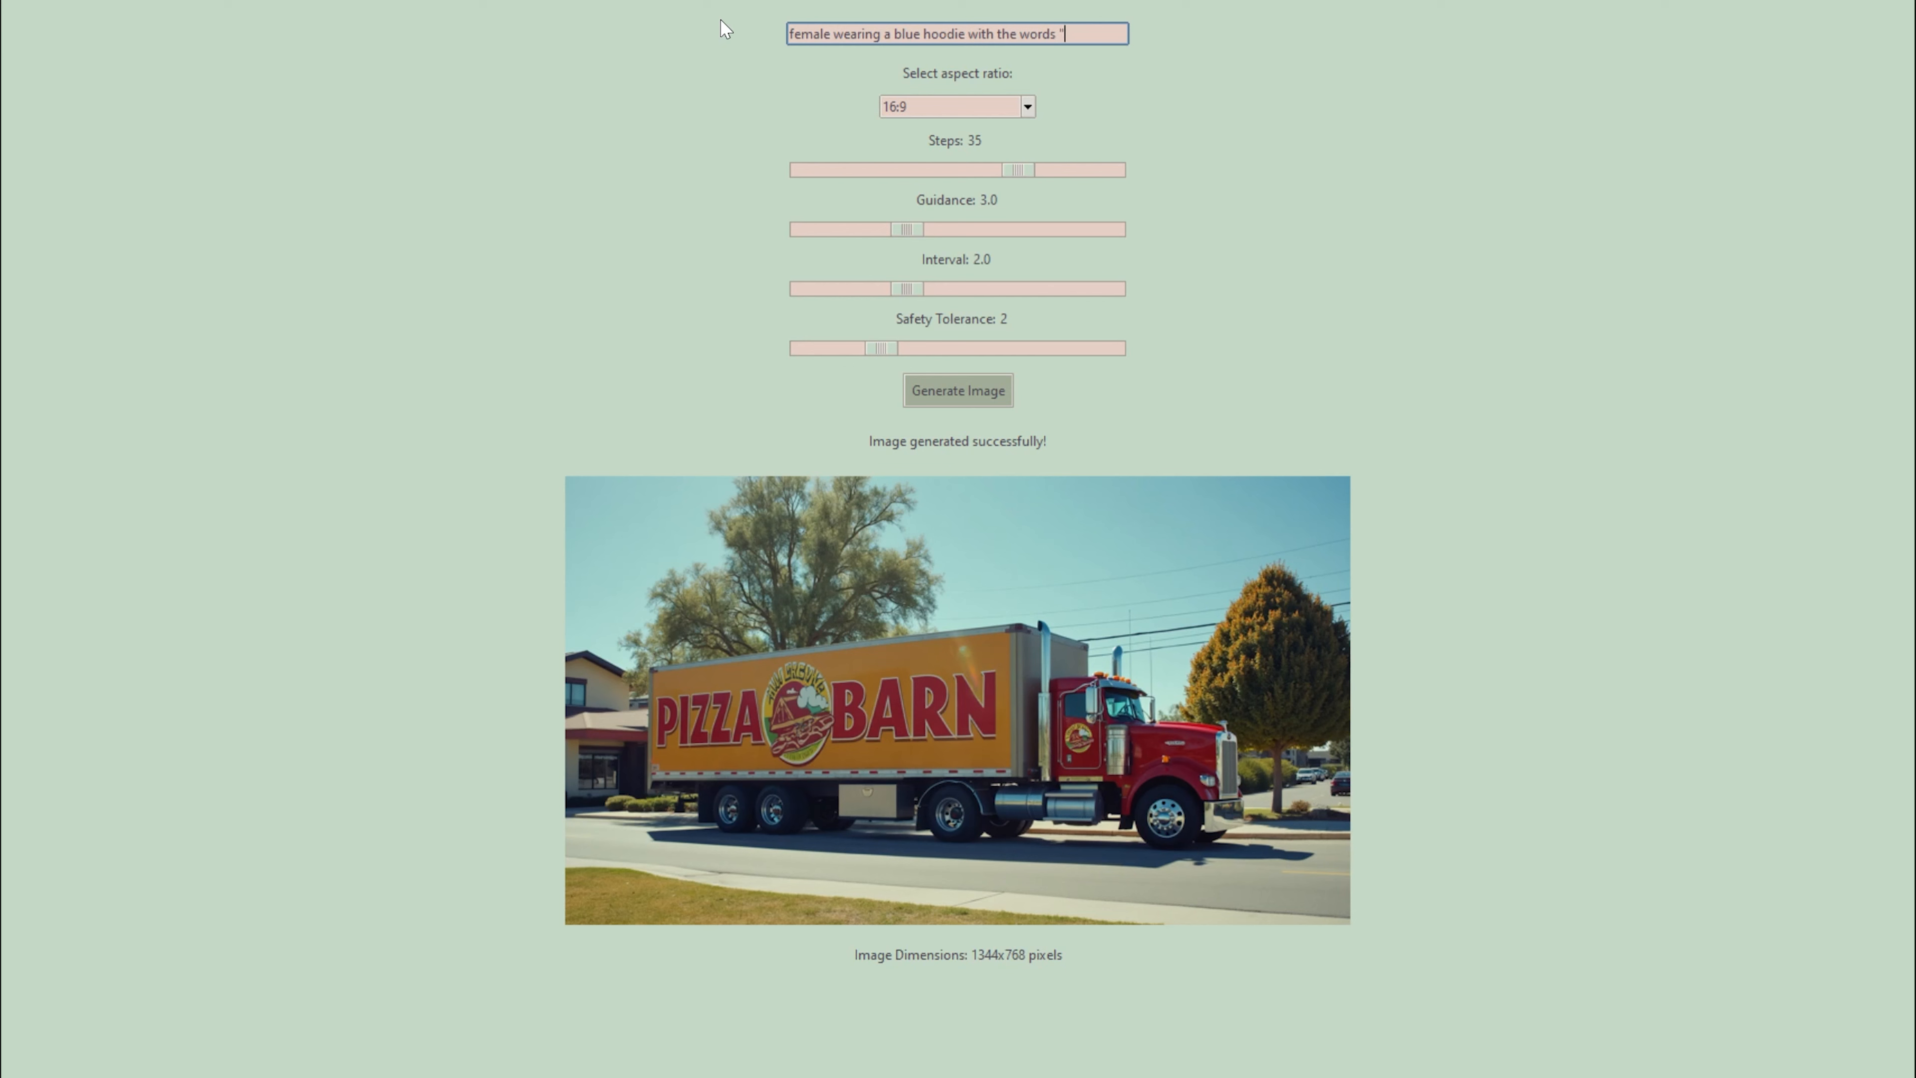
type("\"")
key("Caps_Lock")
type("GRAPE S")
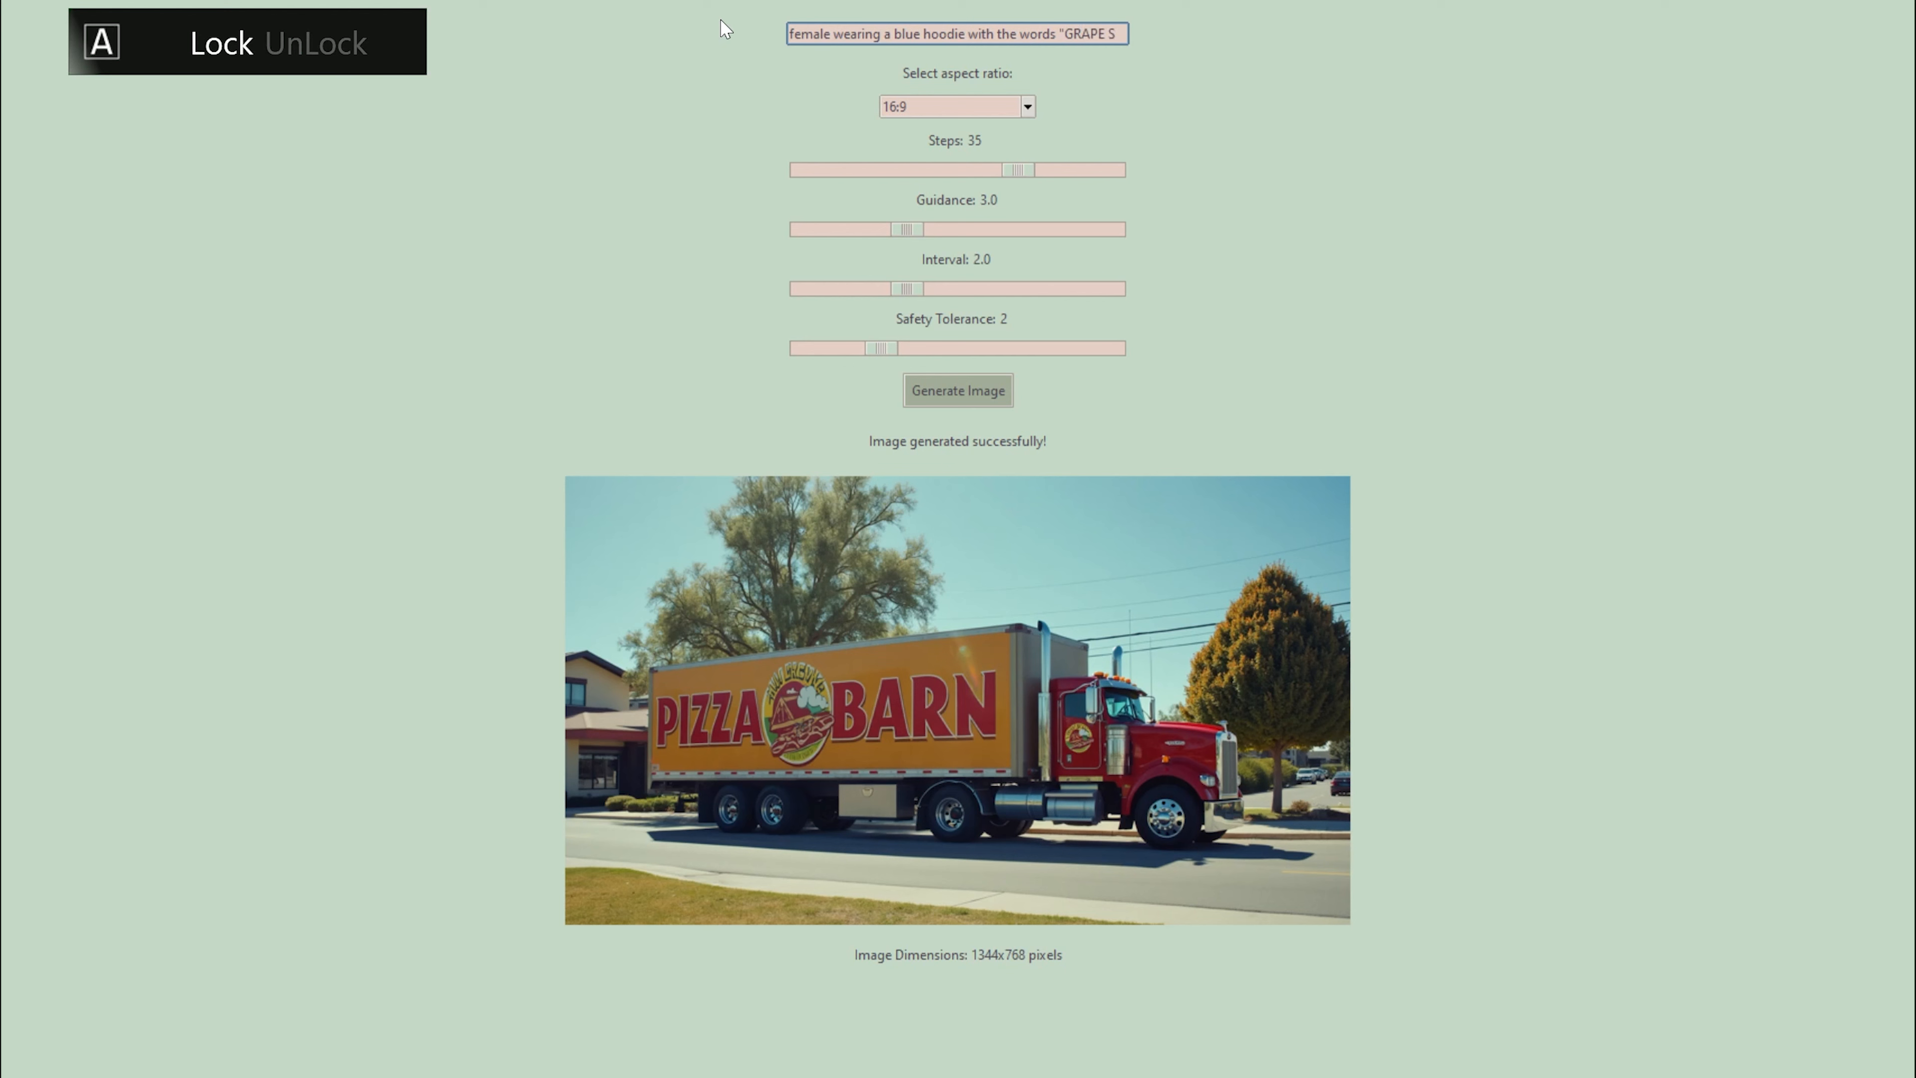
type("BUNNY\"")
key("Caps_Lock")
type("on th")
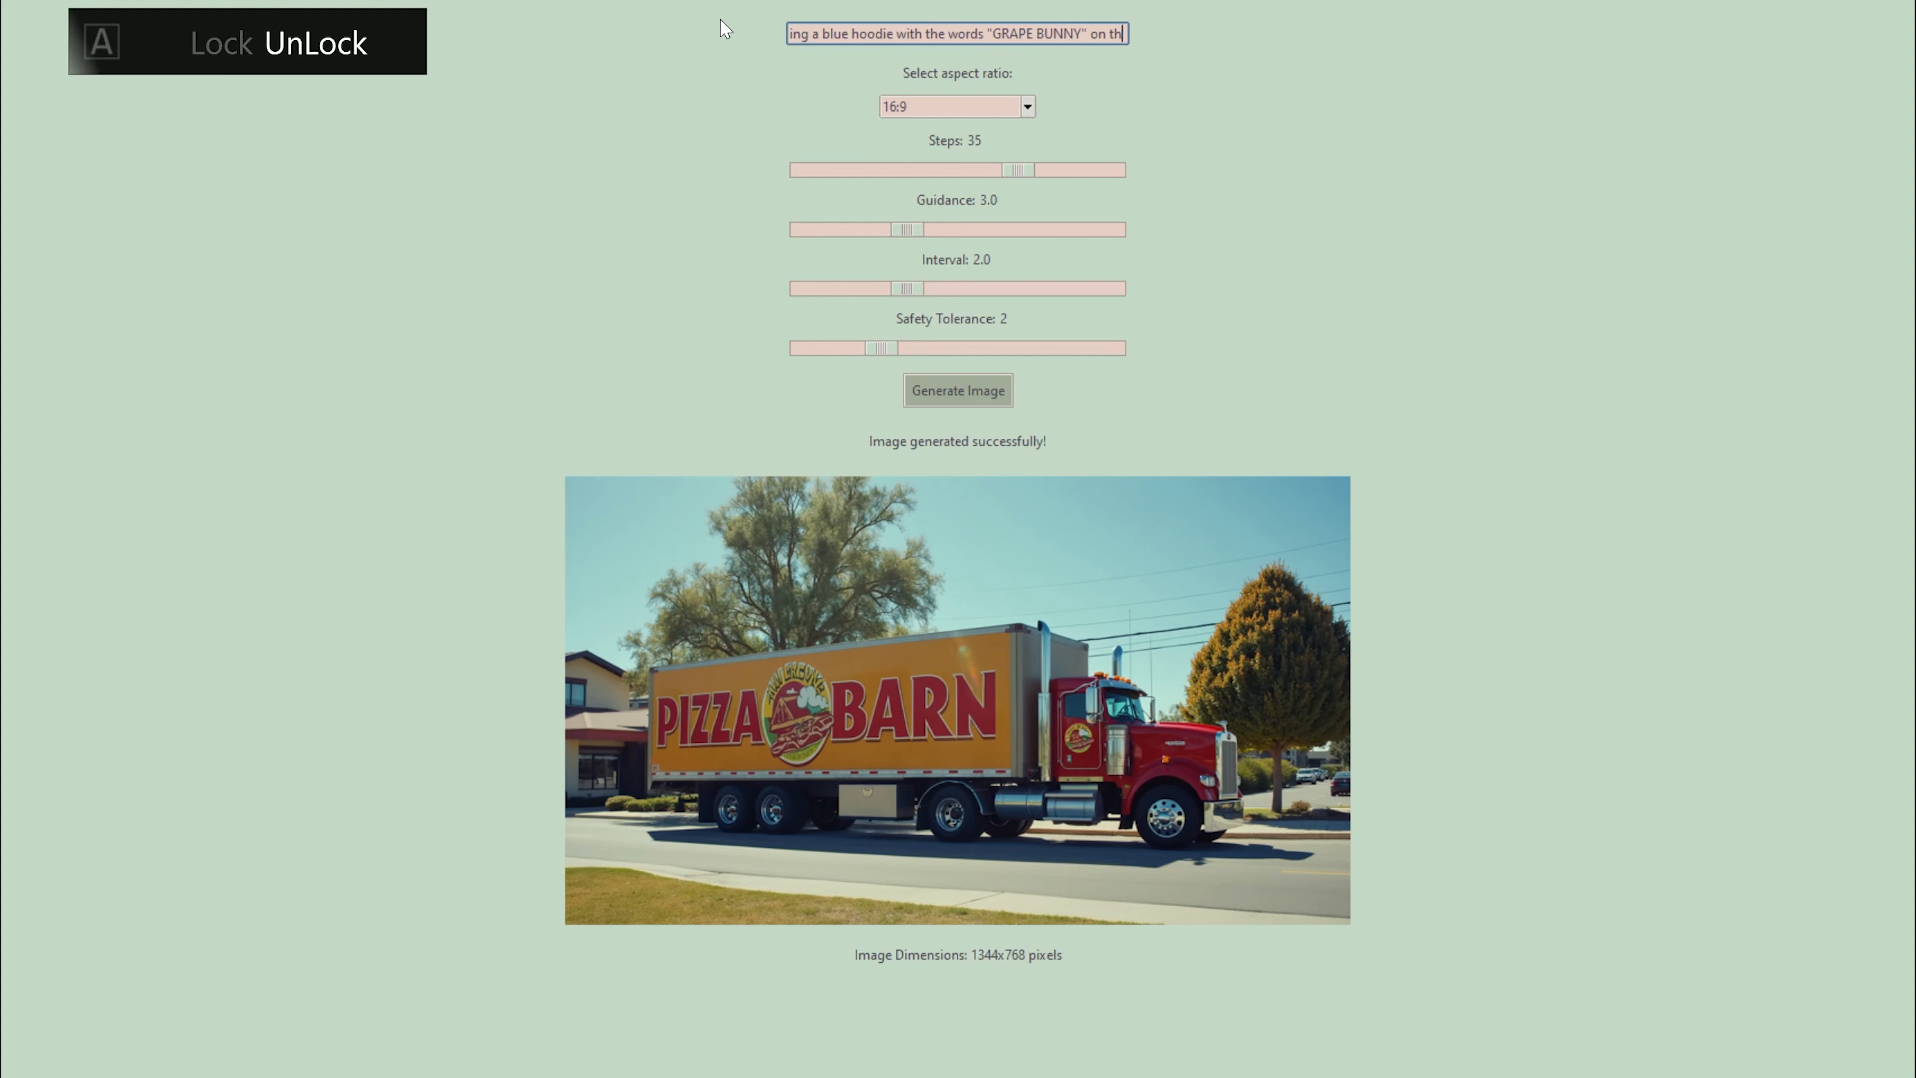
type("e front,")
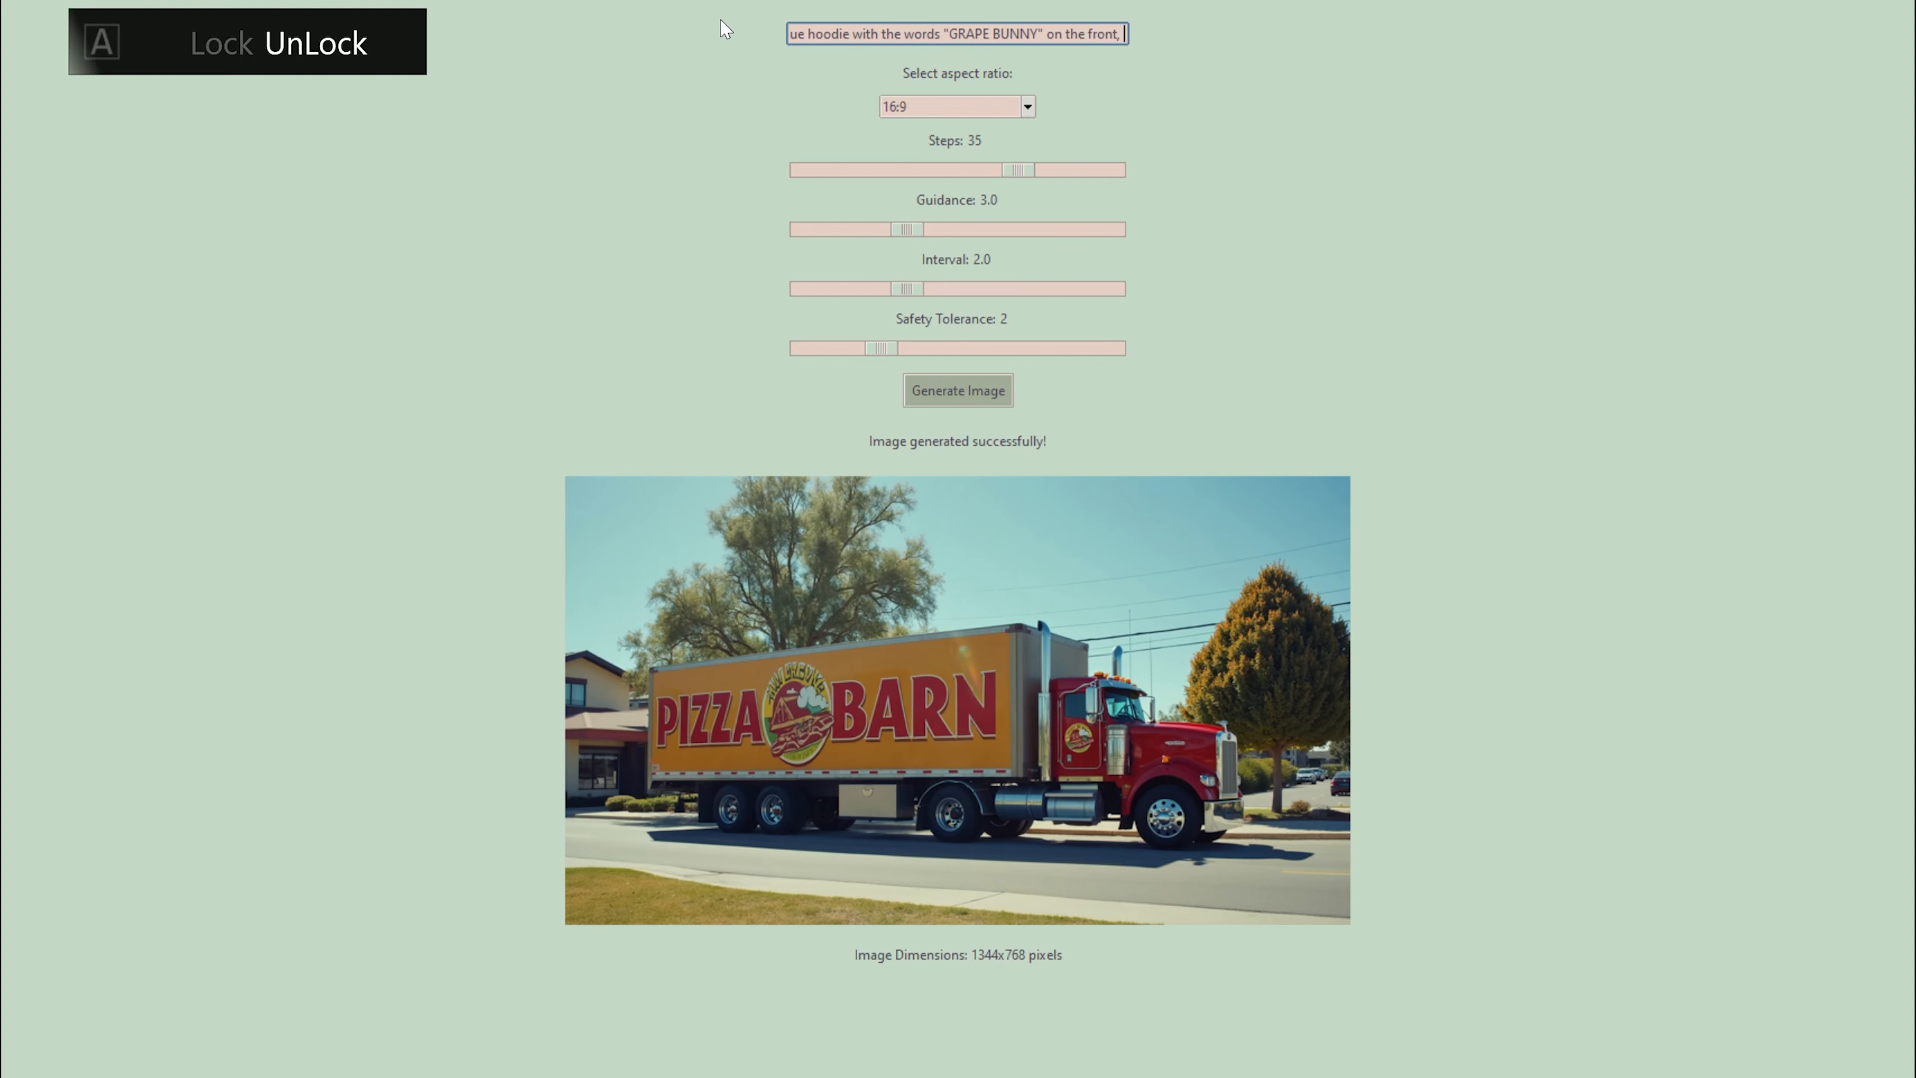
type(" city str")
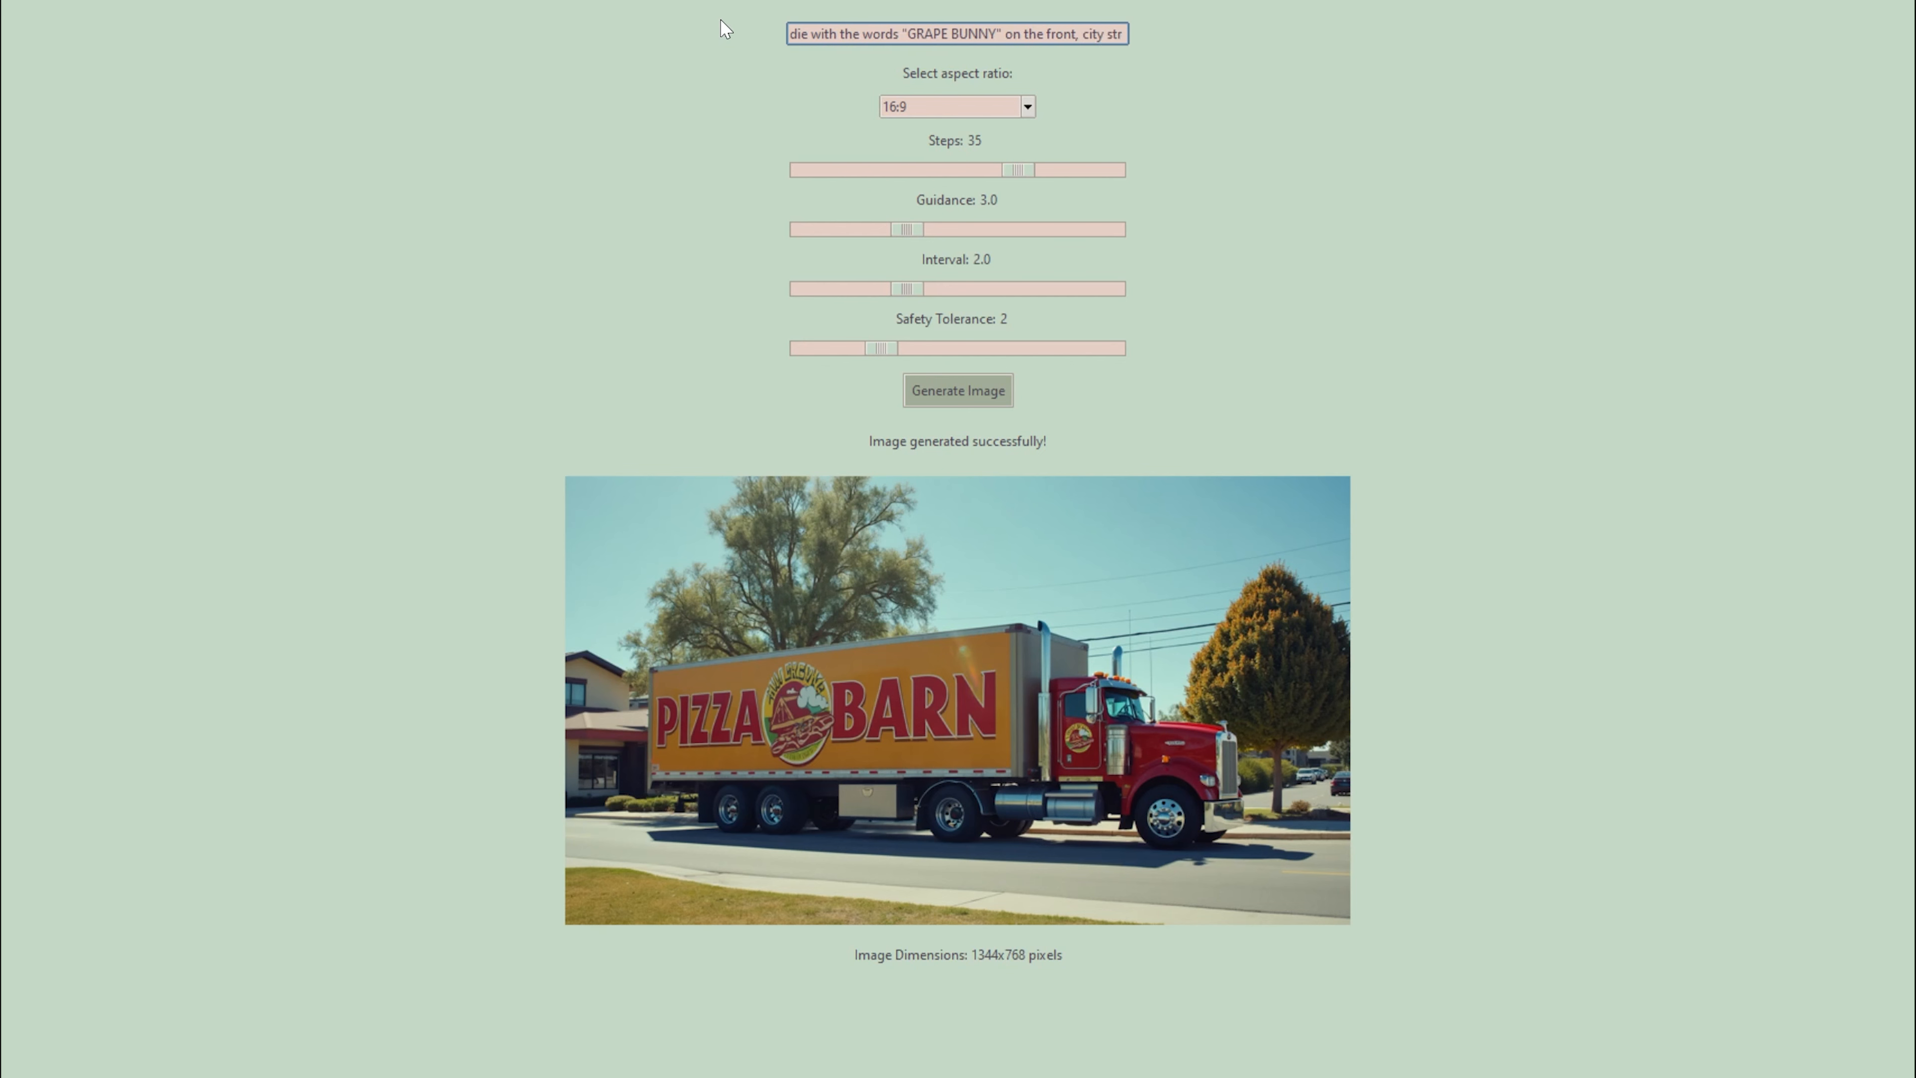
type("eet, night")
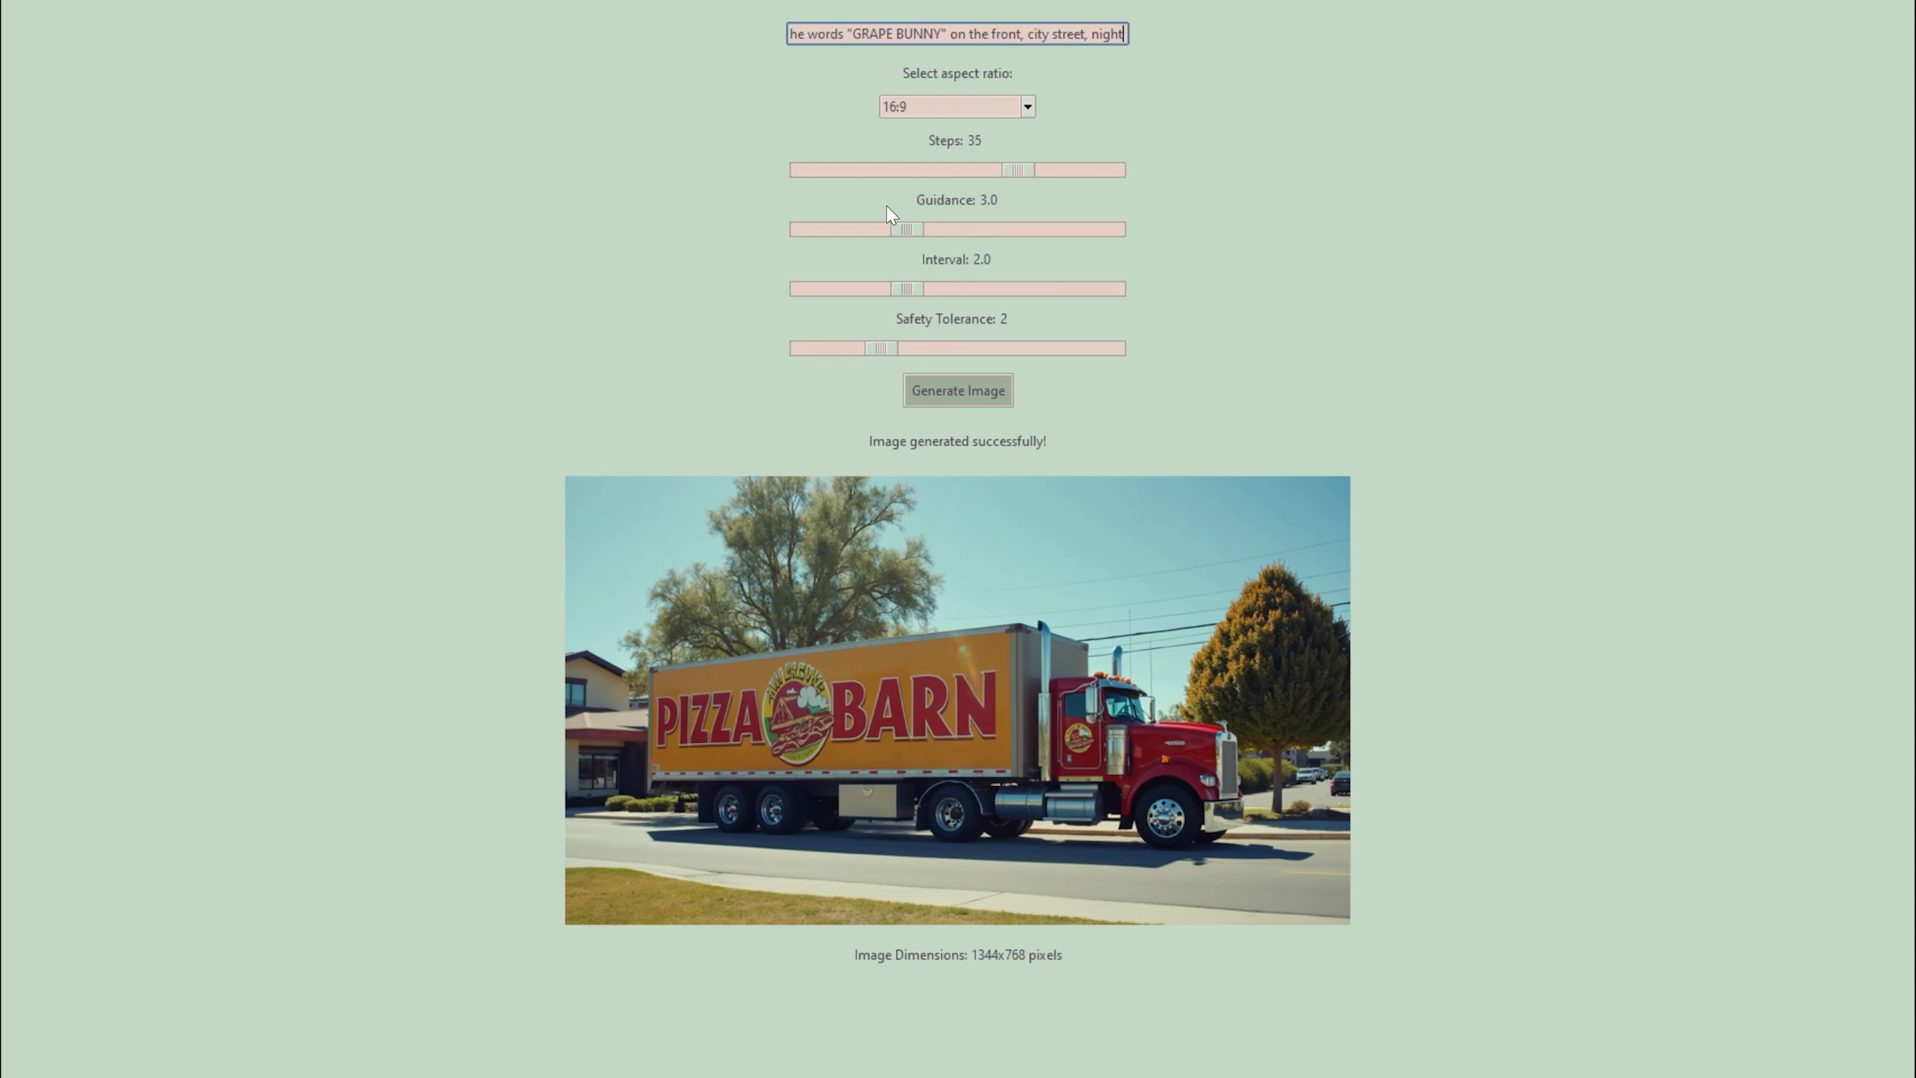
left_click(965, 388)
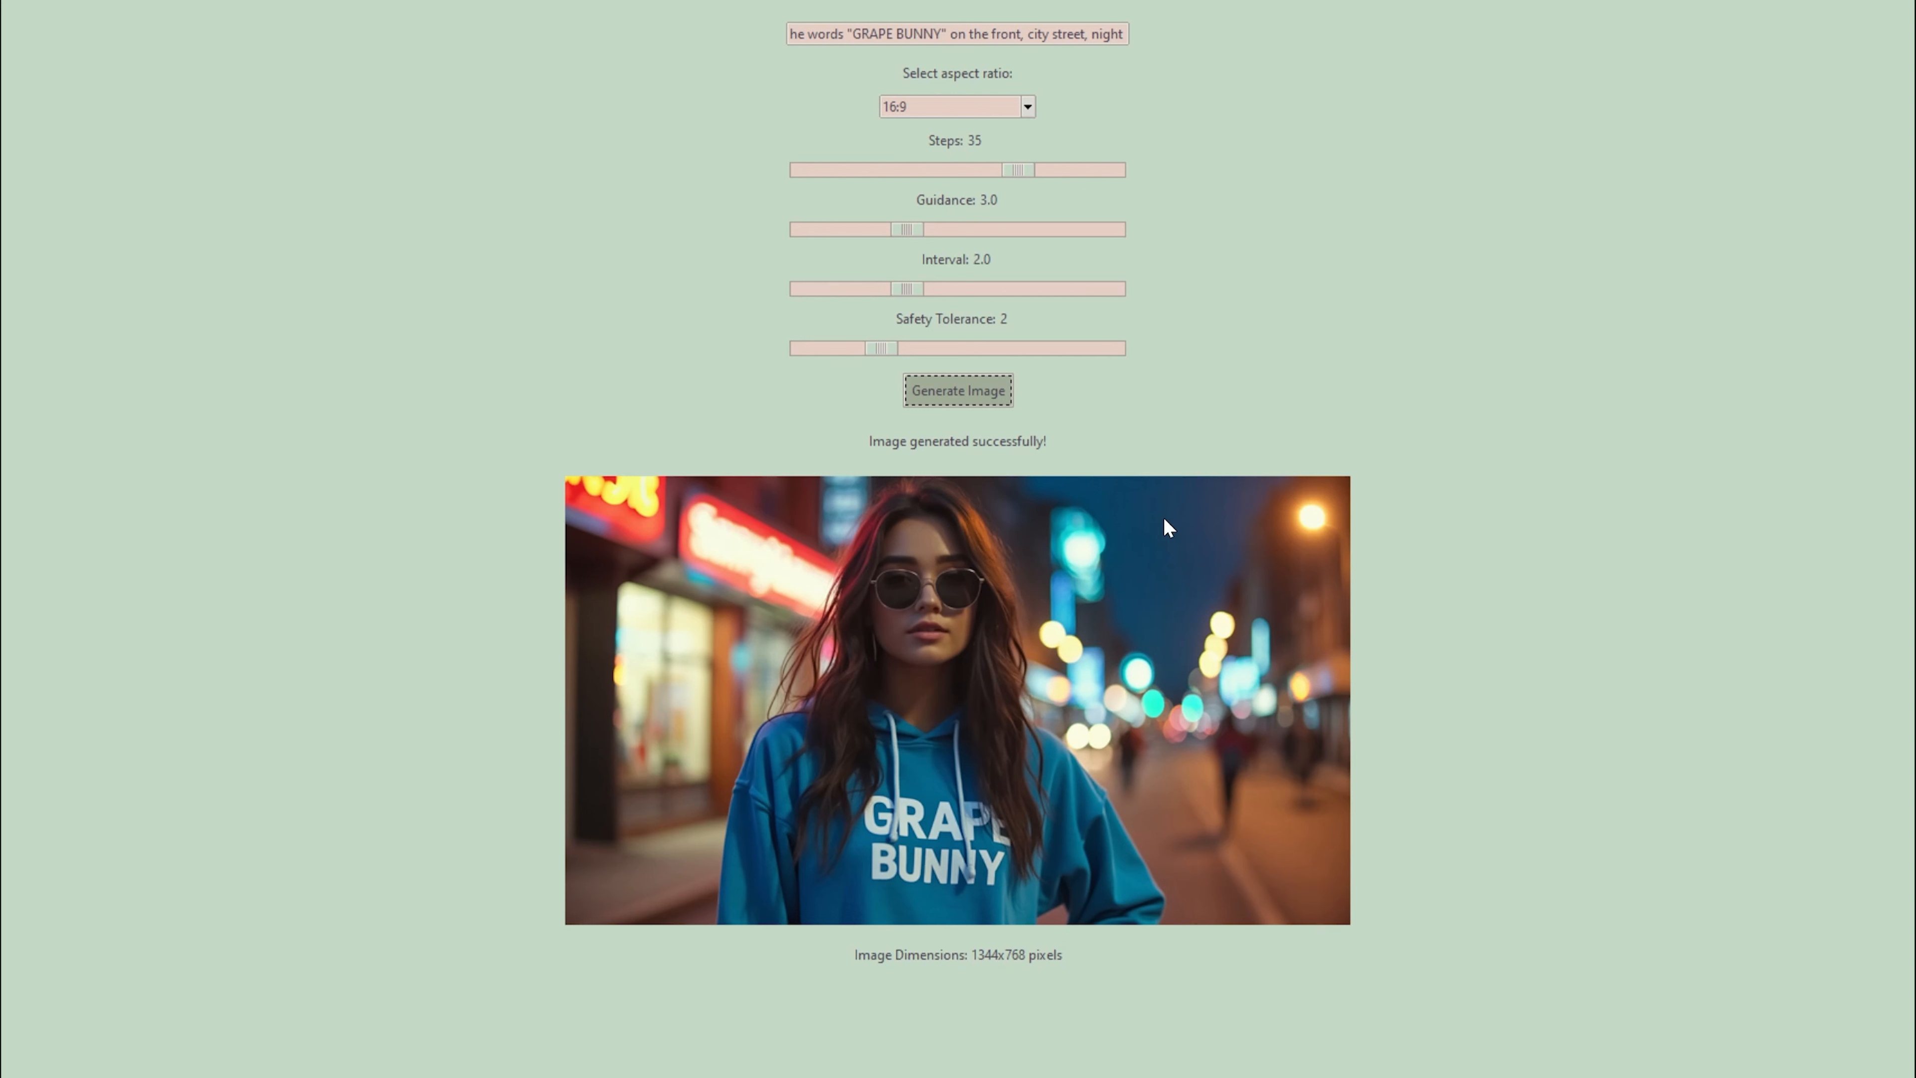
Step: Switch to the browser and search Google for "common fonts used" to look over popular font names
left_click(943, 34)
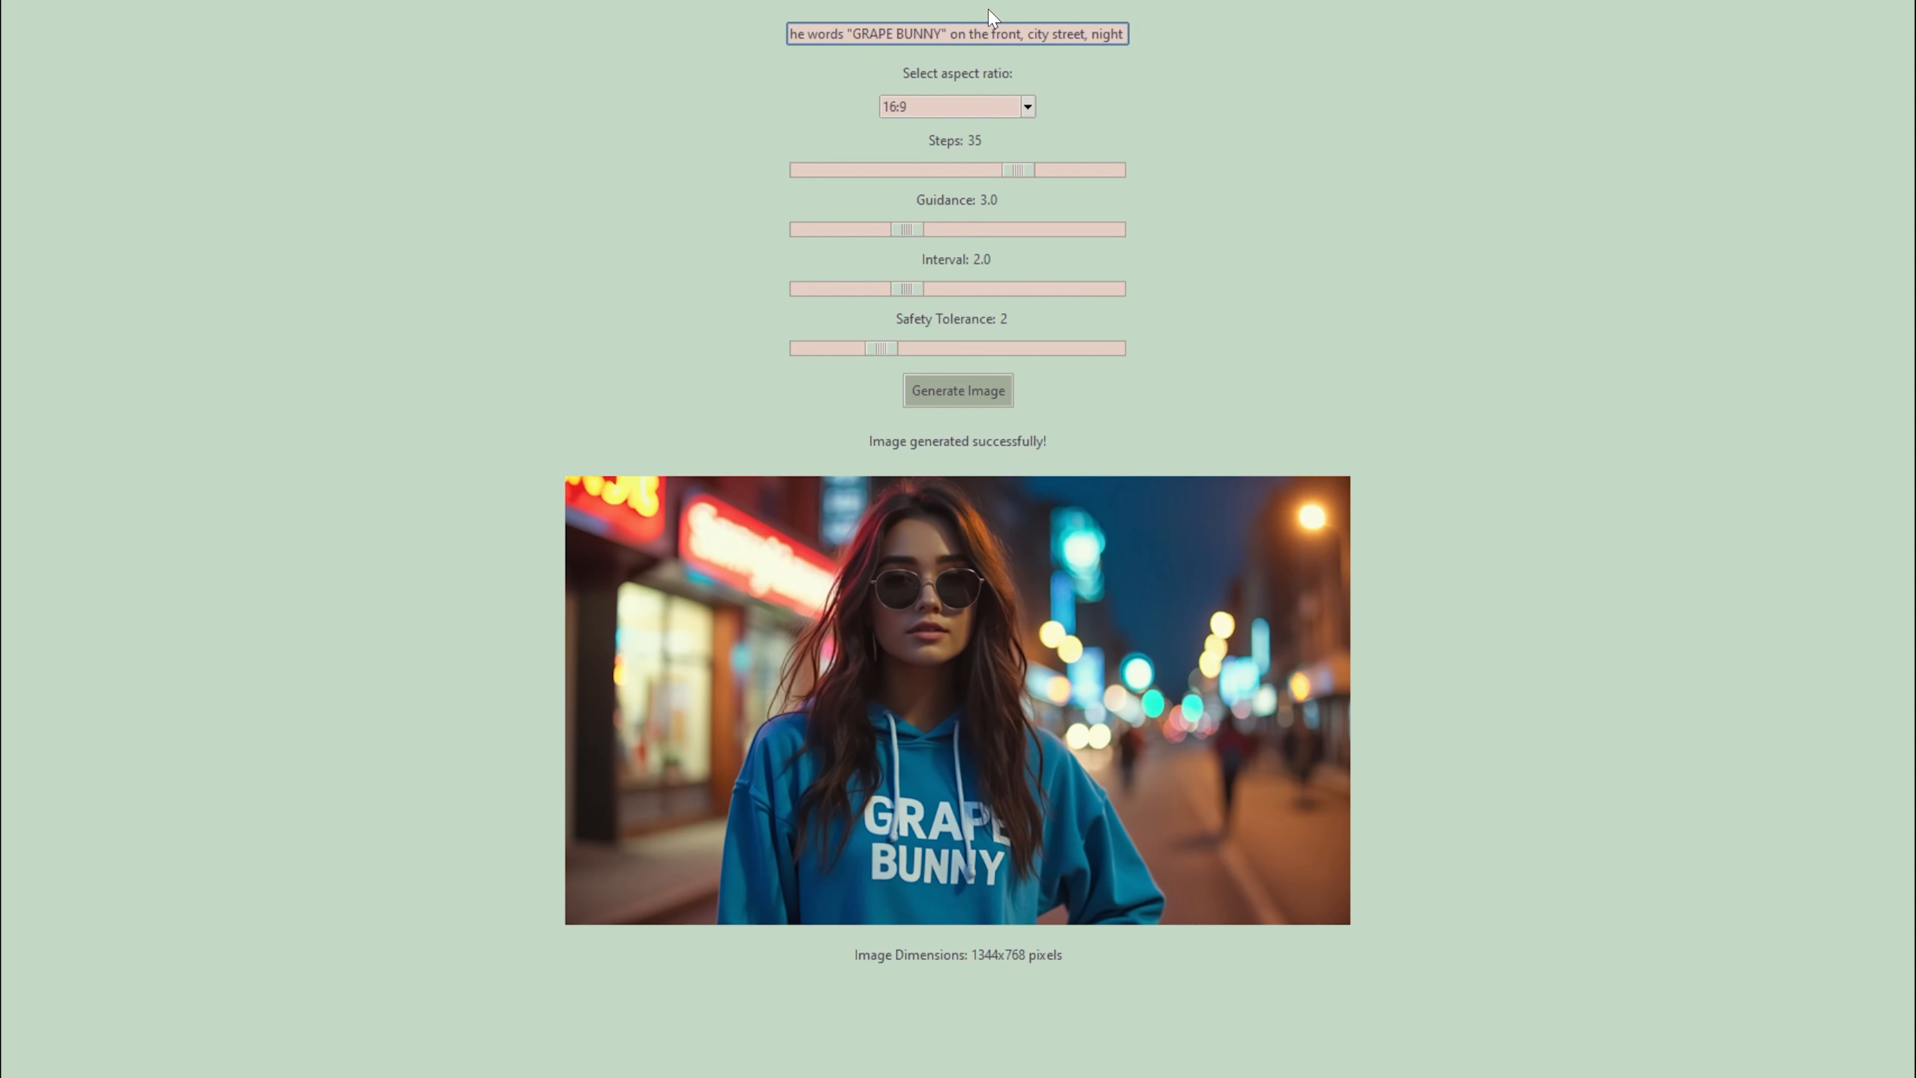
left_click(764, 386)
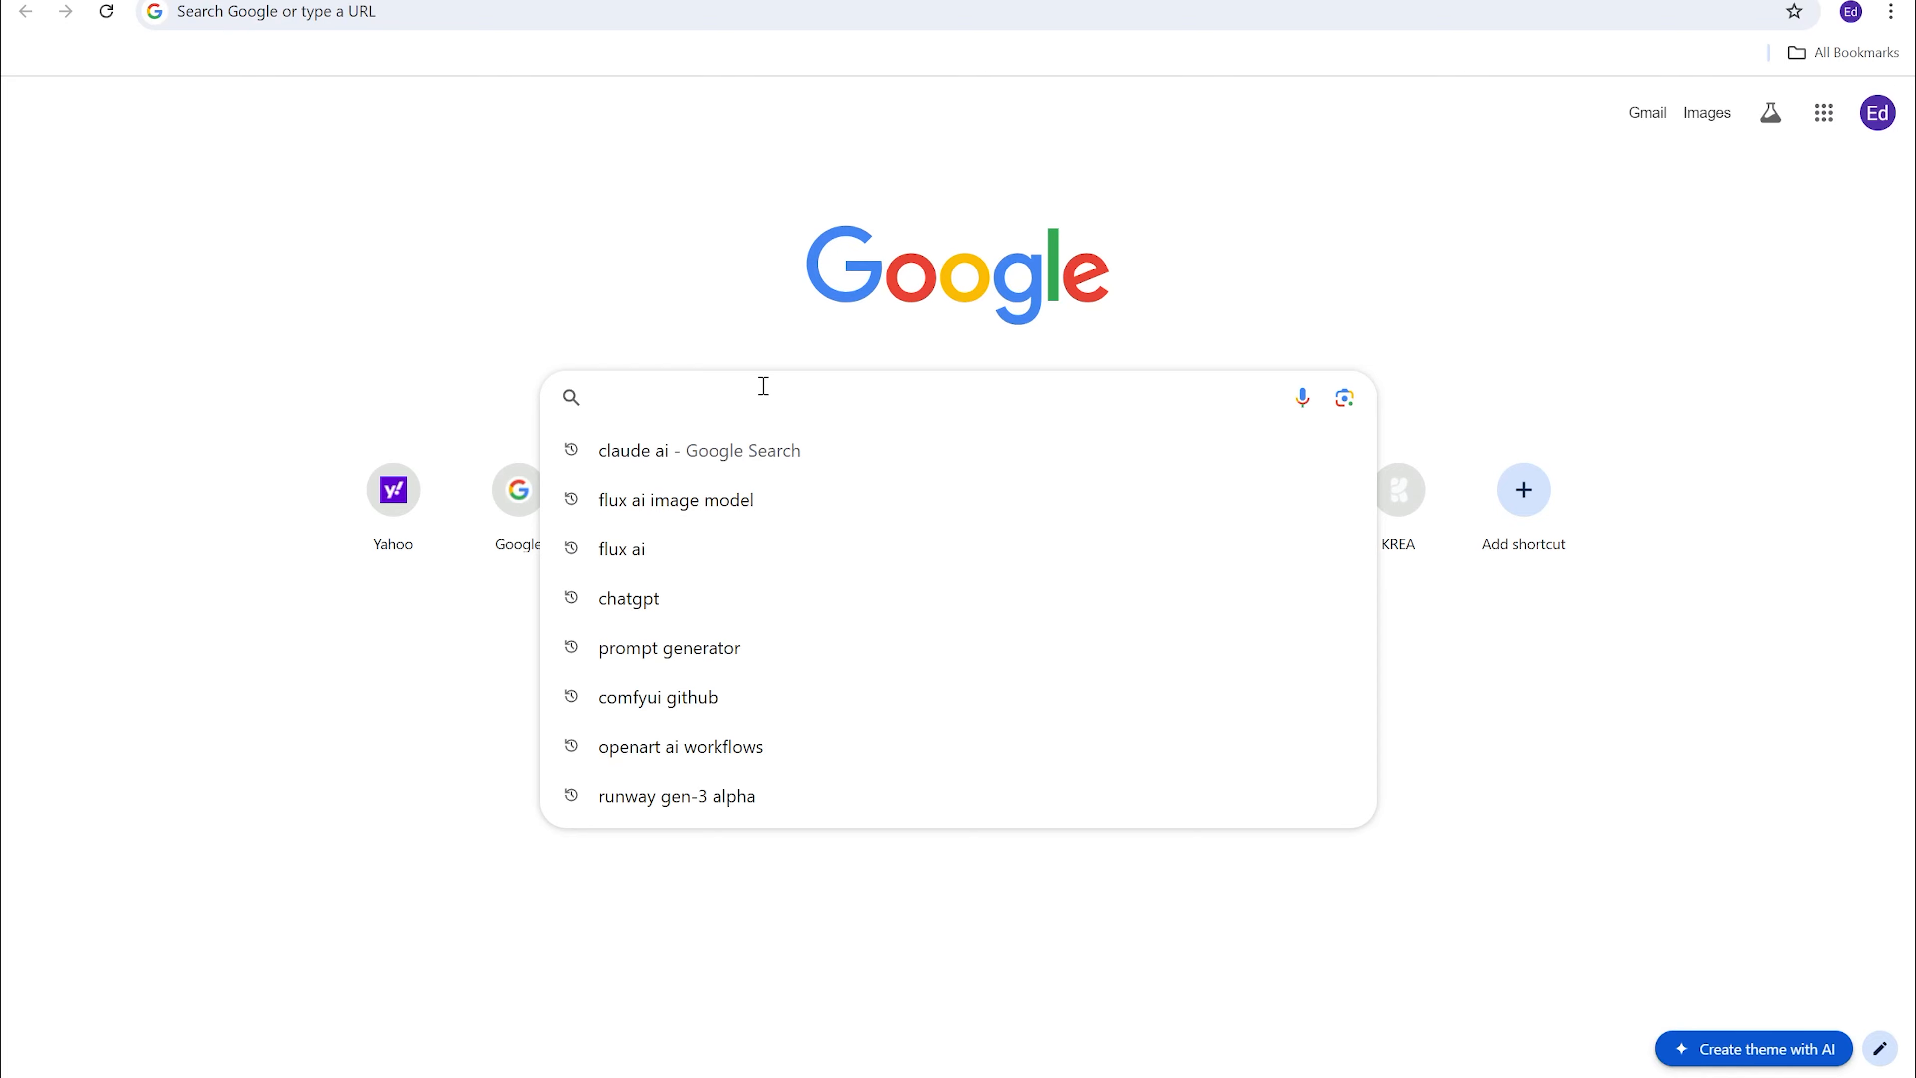
type("co")
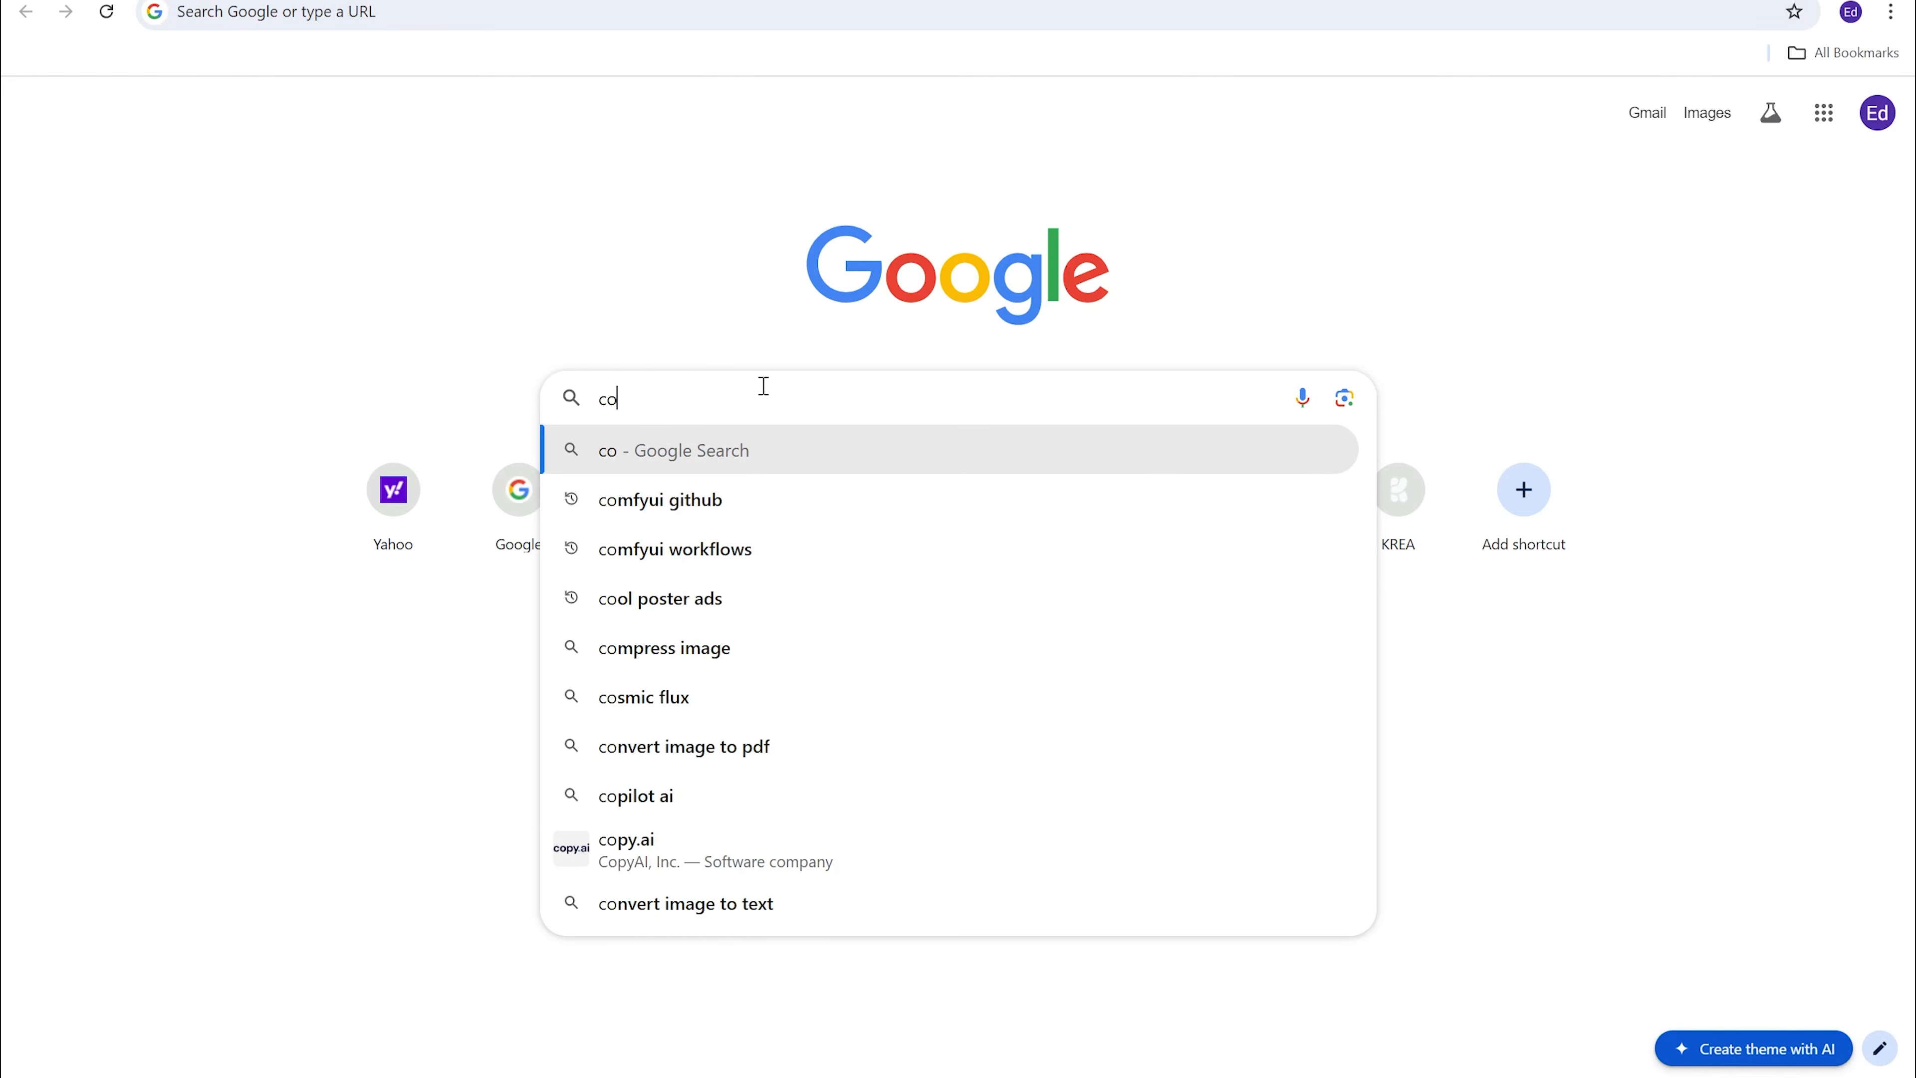
type("mmon fonts used")
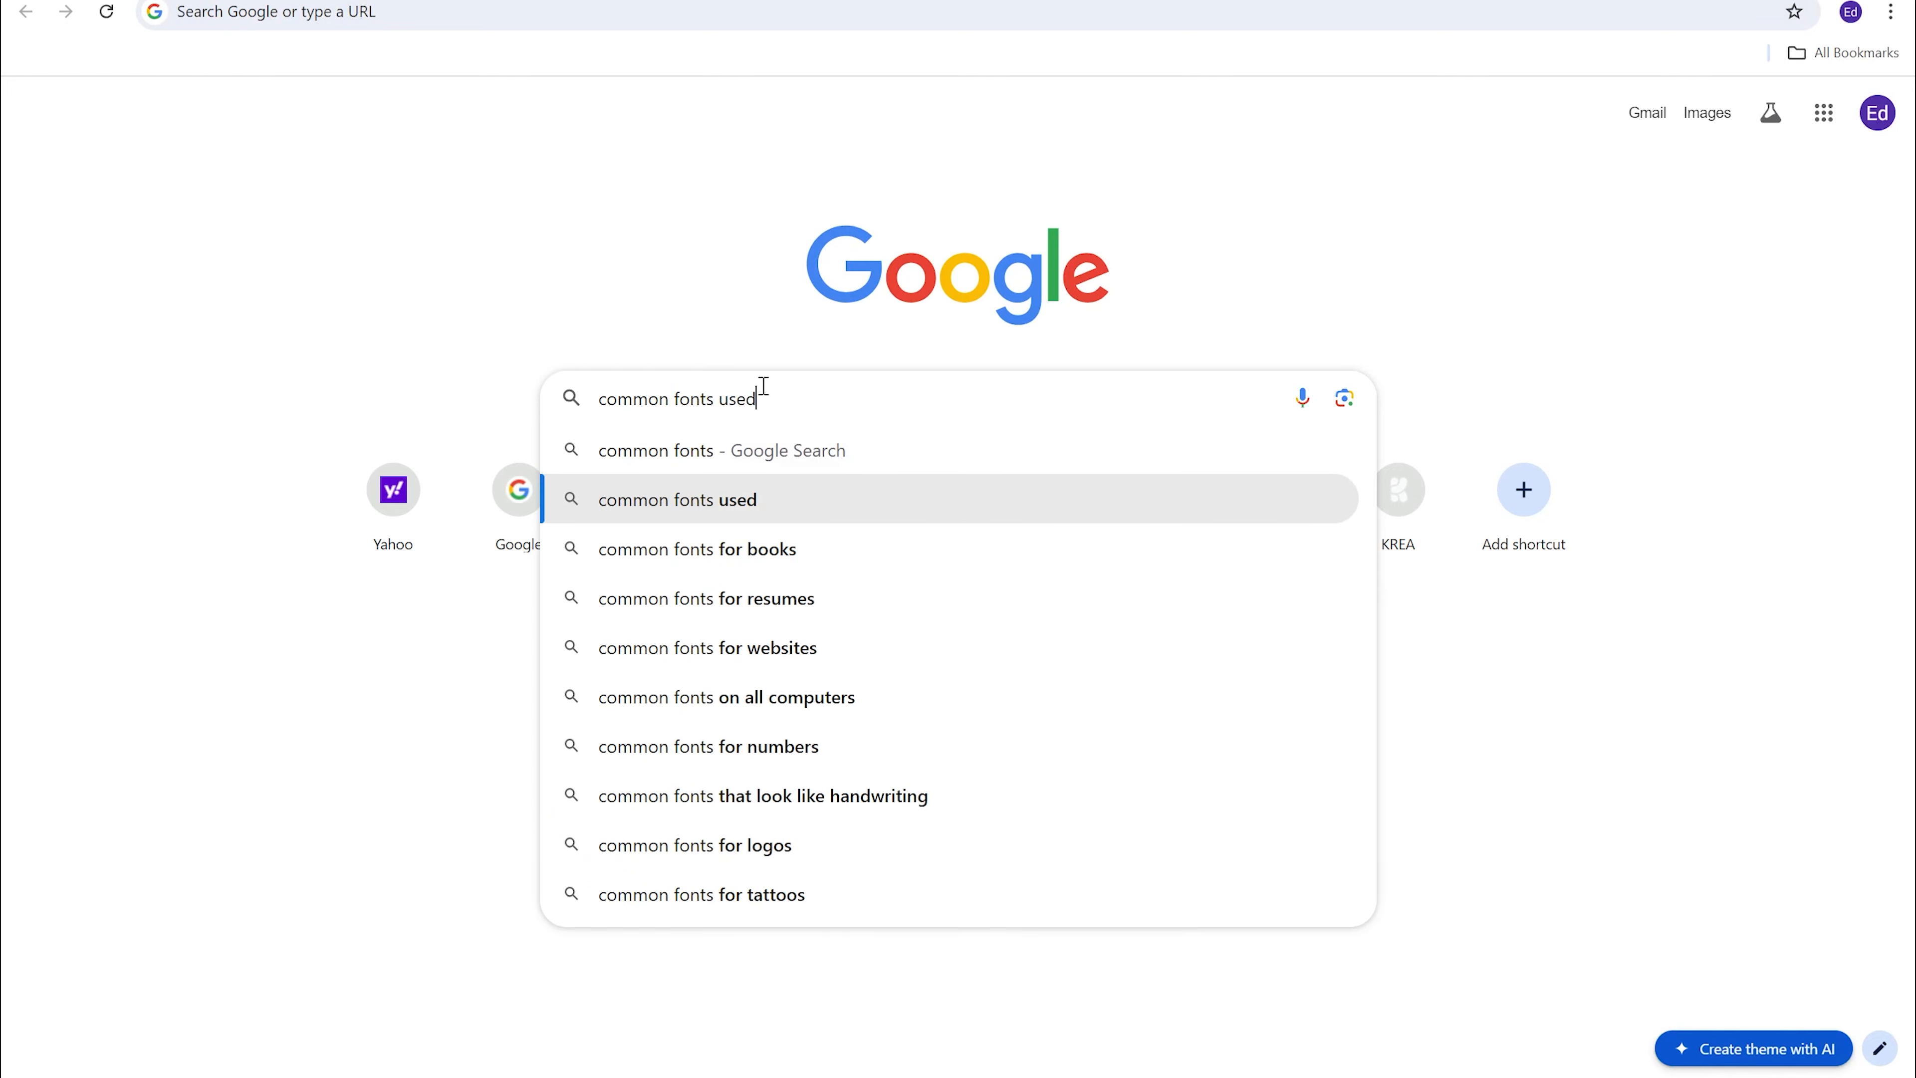
key("Down")
key("Return")
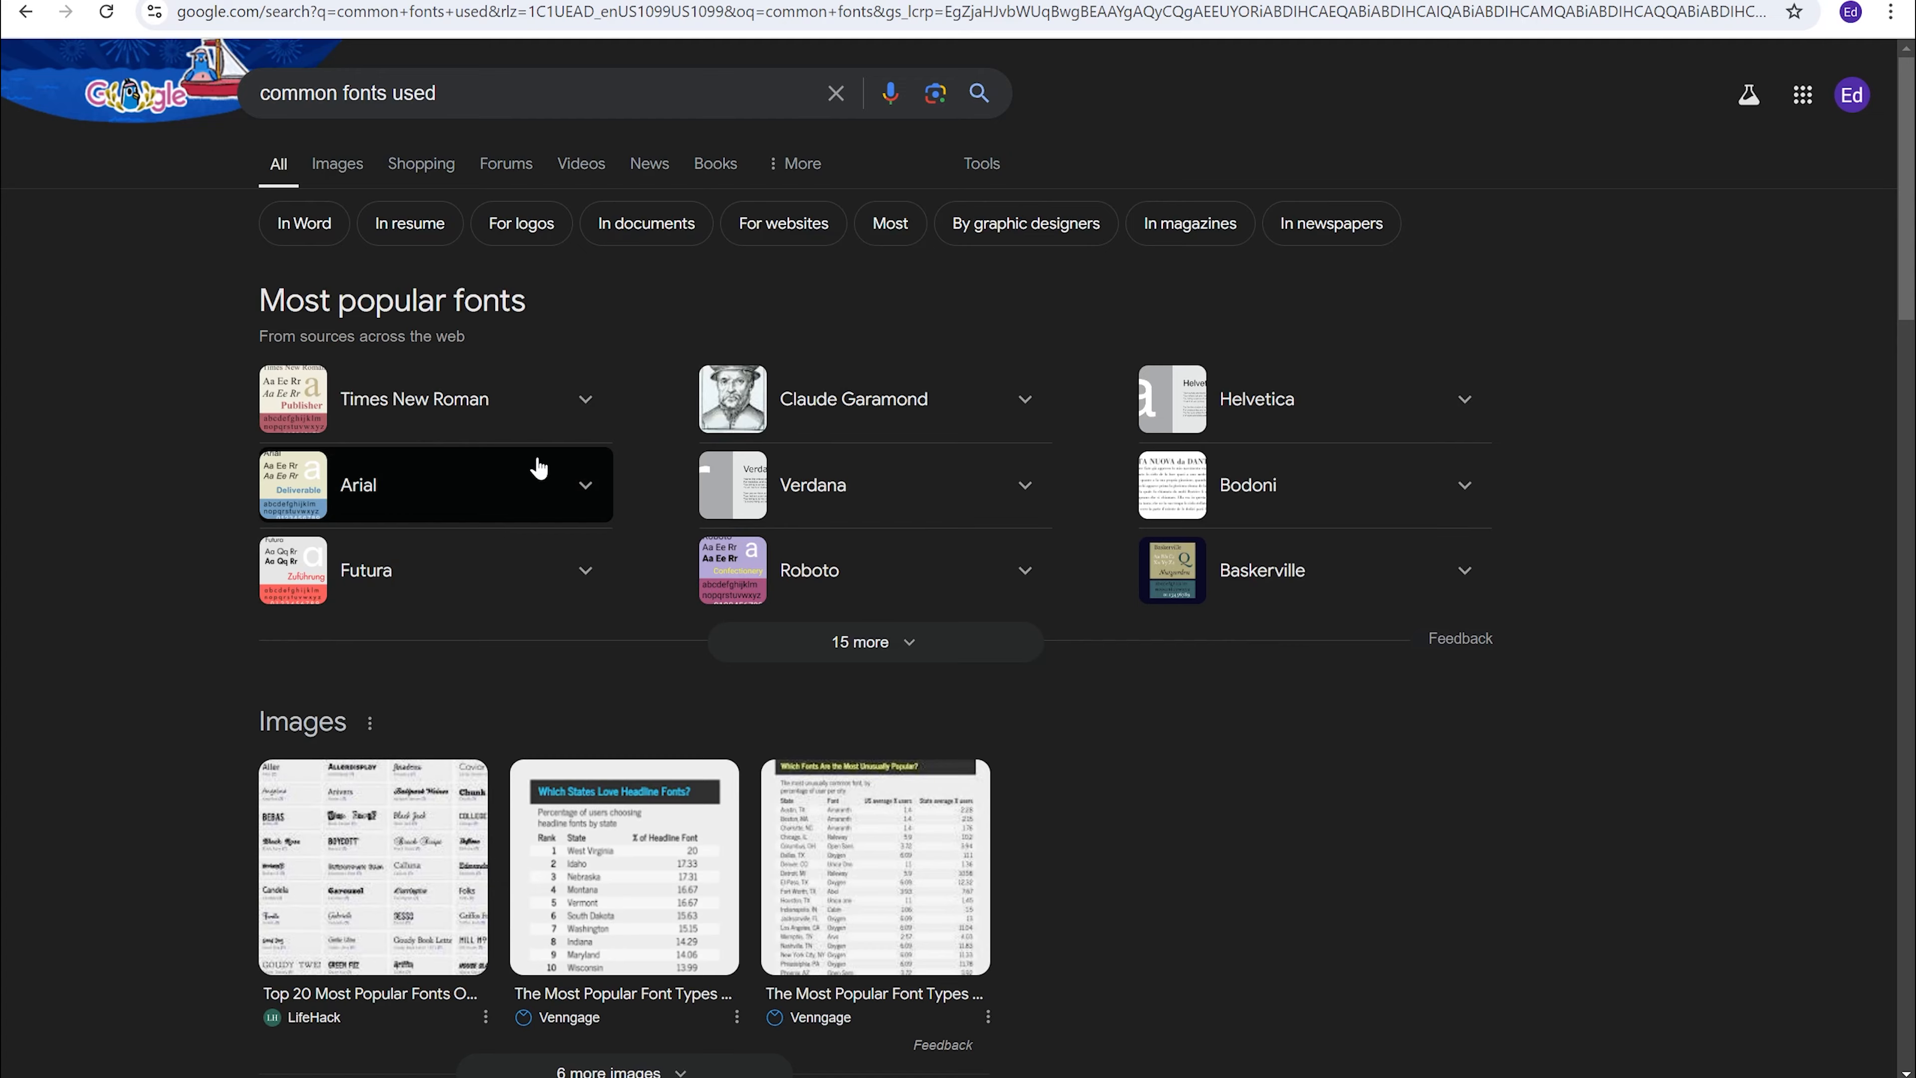
scroll(538, 468, "down", 3)
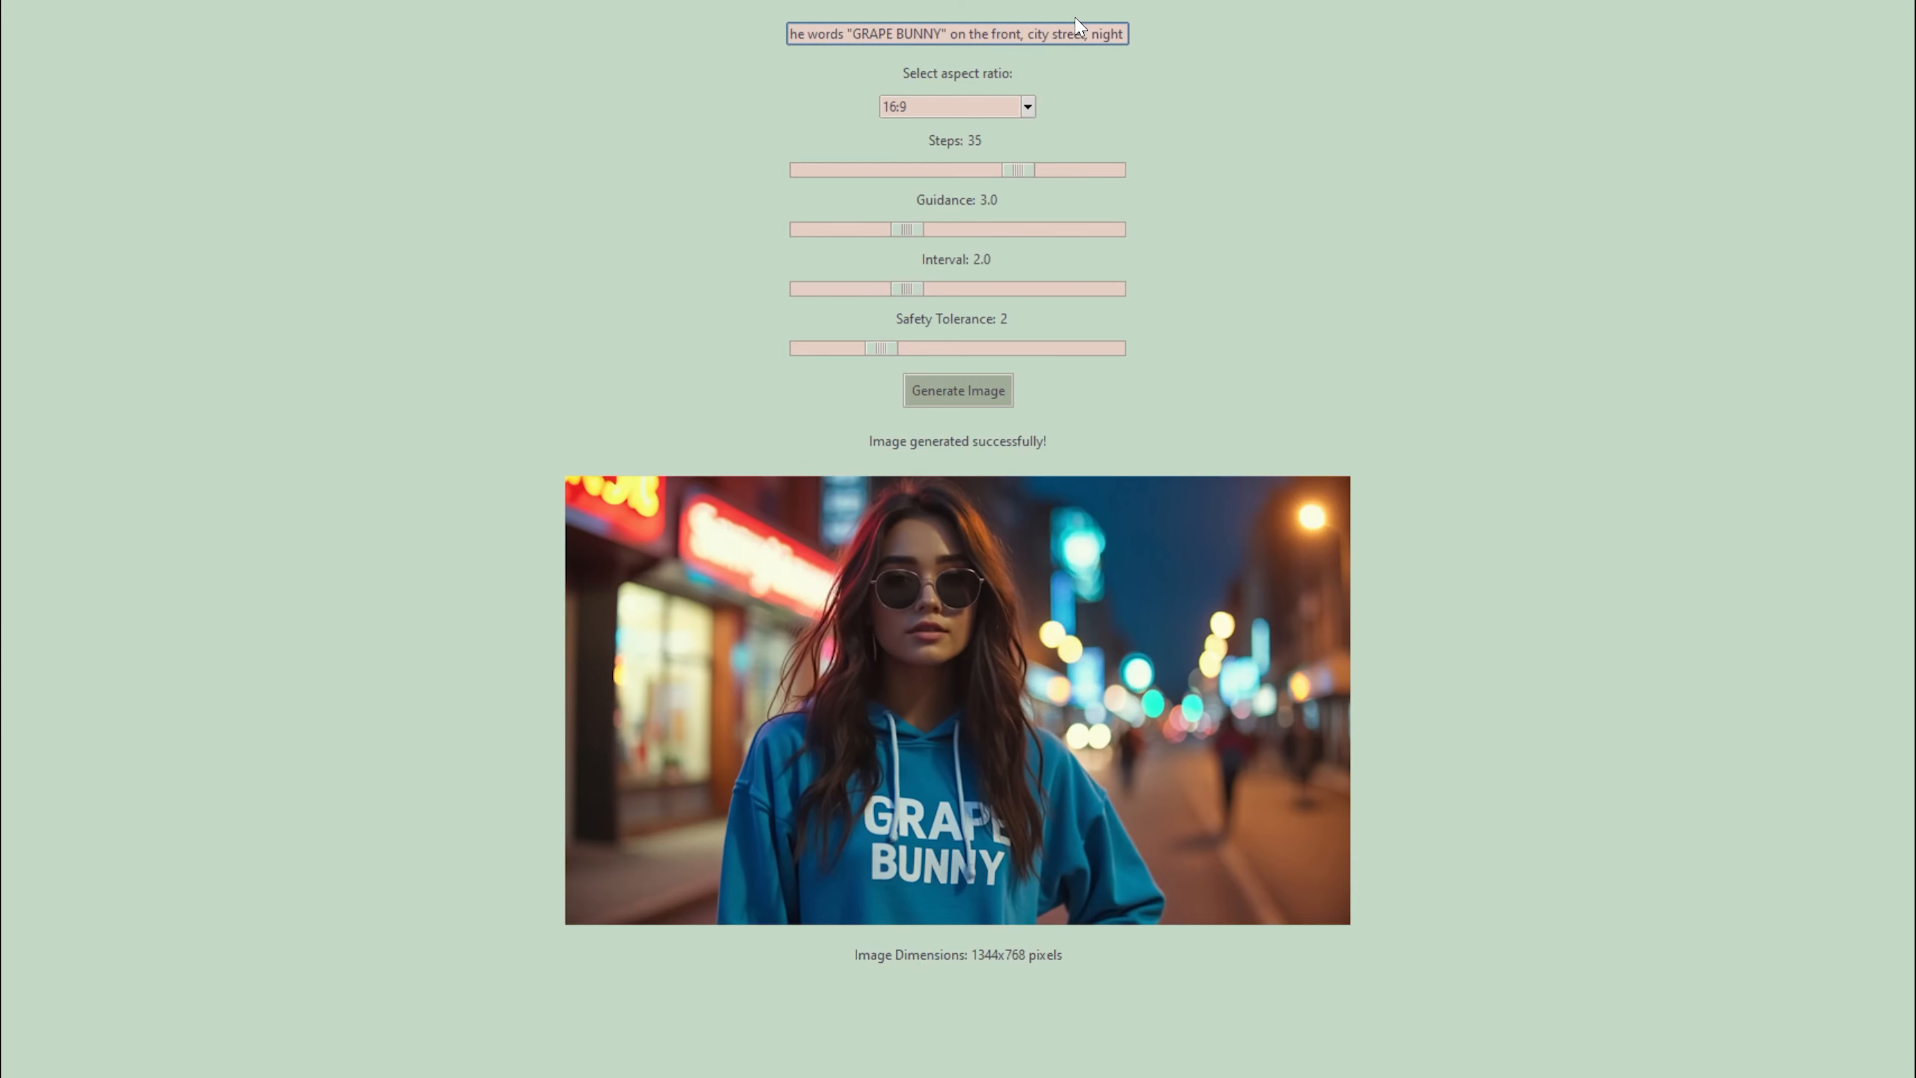
Step: Insert "in Roboto font" after "GRAPE BUNNY" in the hoodie prompt and generate the image again
type("in Roboo")
key("BackSpace")
key("BackSpace")
type("oto font")
left_click_drag(933, 31, 943, 30)
left_click(986, 405)
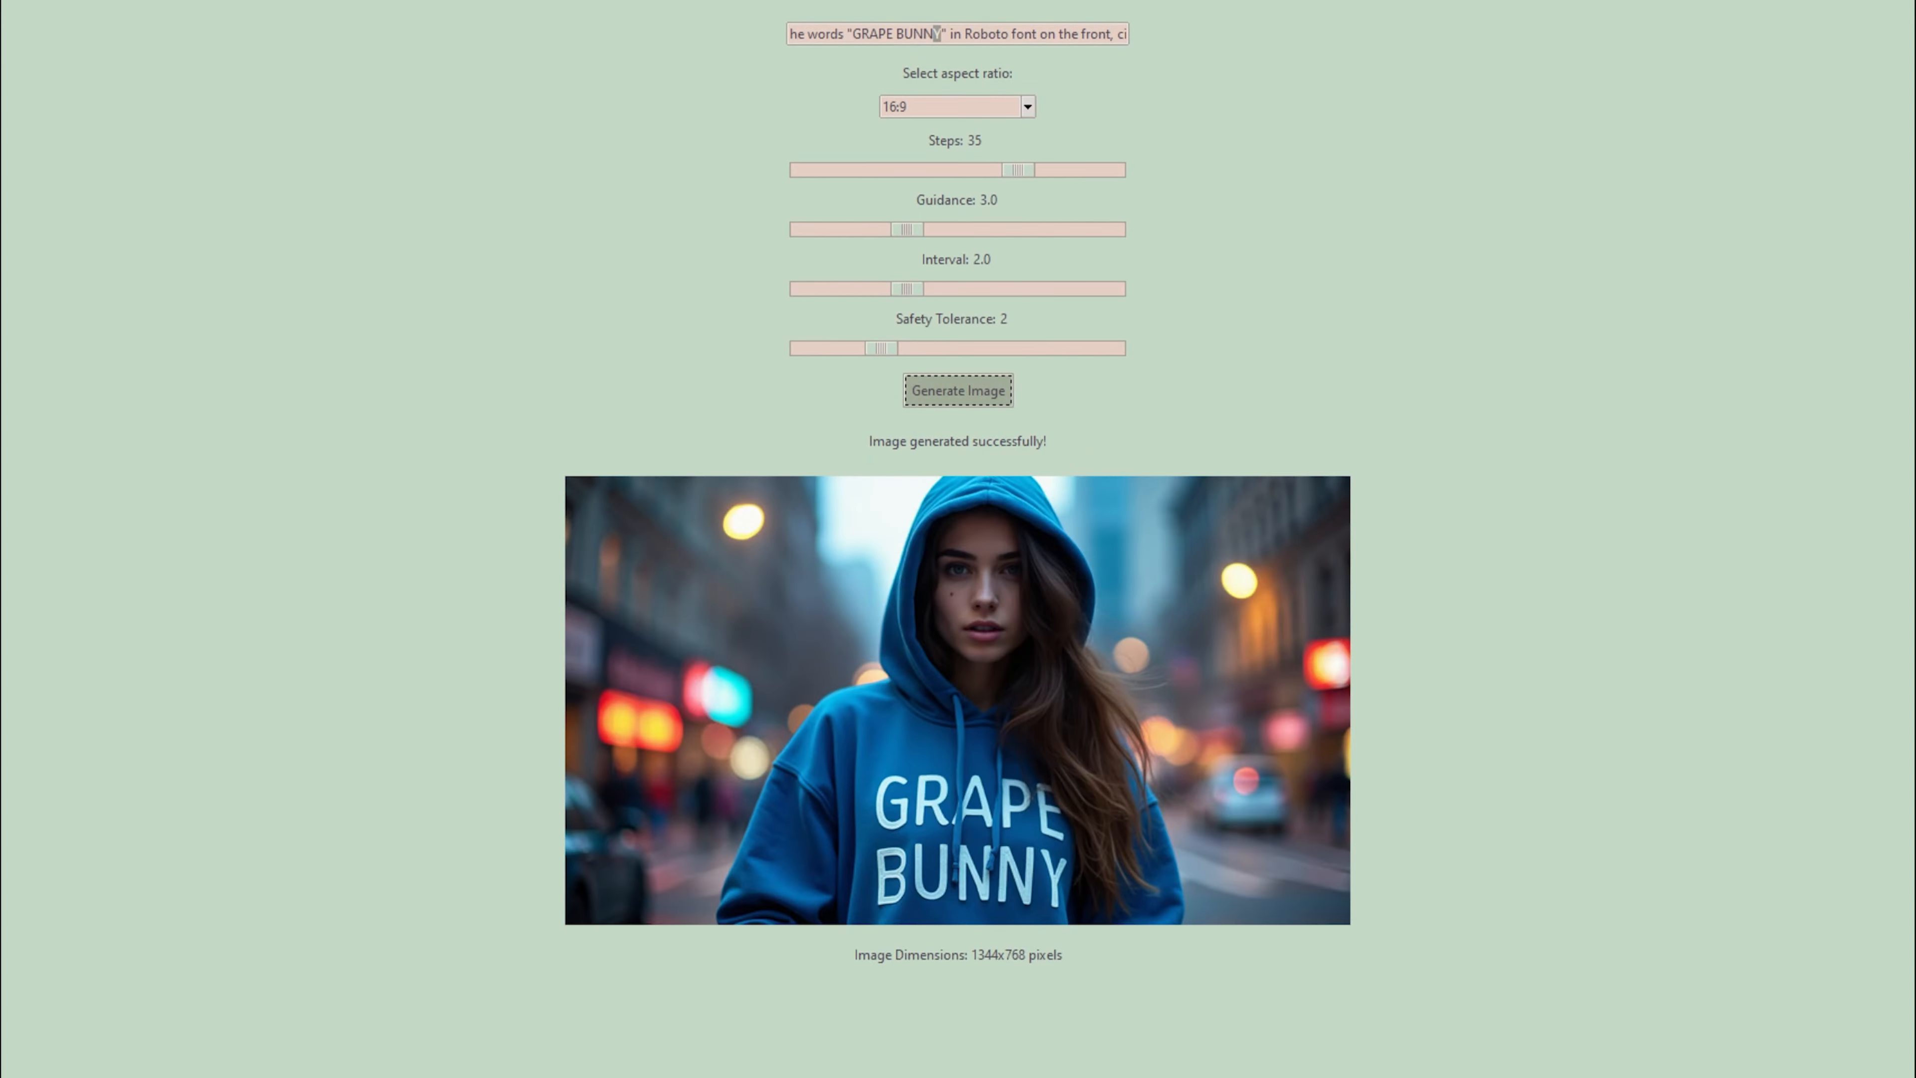
Step: Return to the browser, open the LifeHack top 20 fonts article and examine the font samples down to Rockwell
left_click(1241, 989)
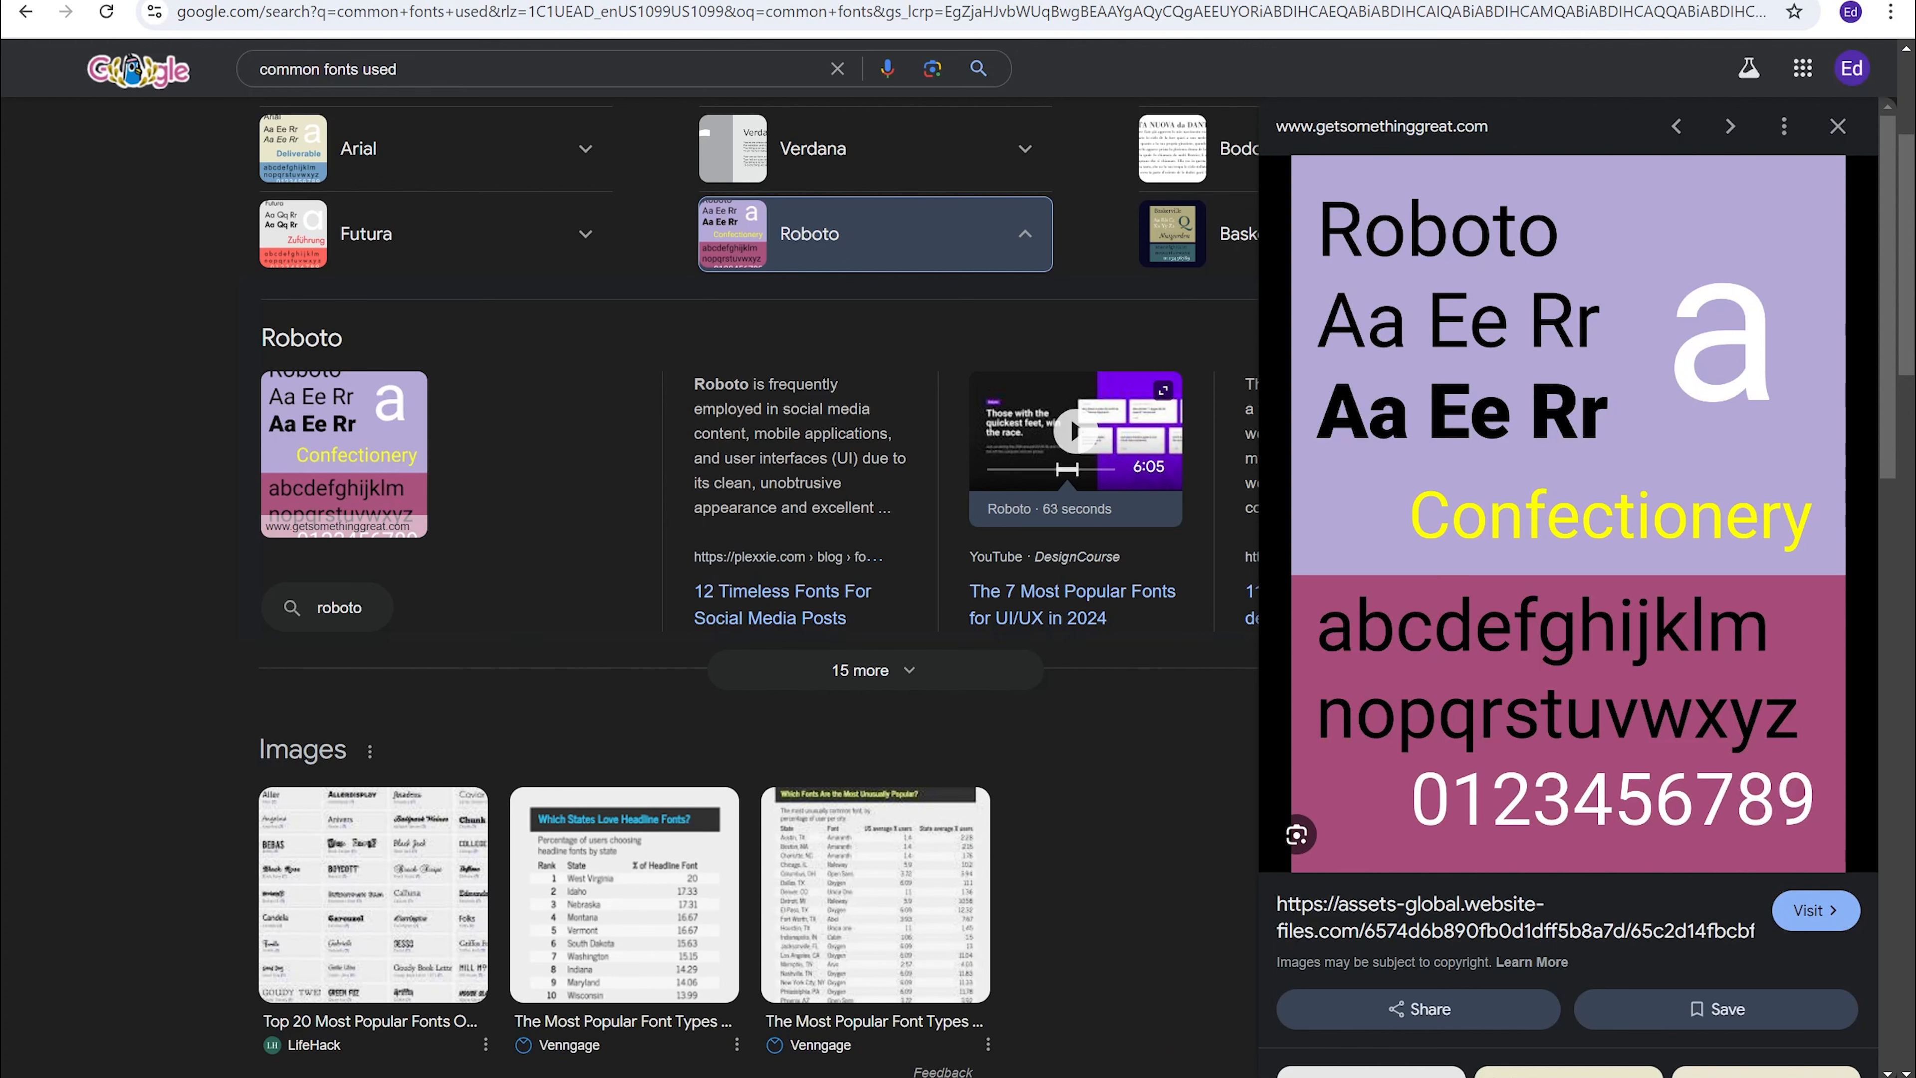
left_click(370, 1021)
scroll(939, 655, "down", 15)
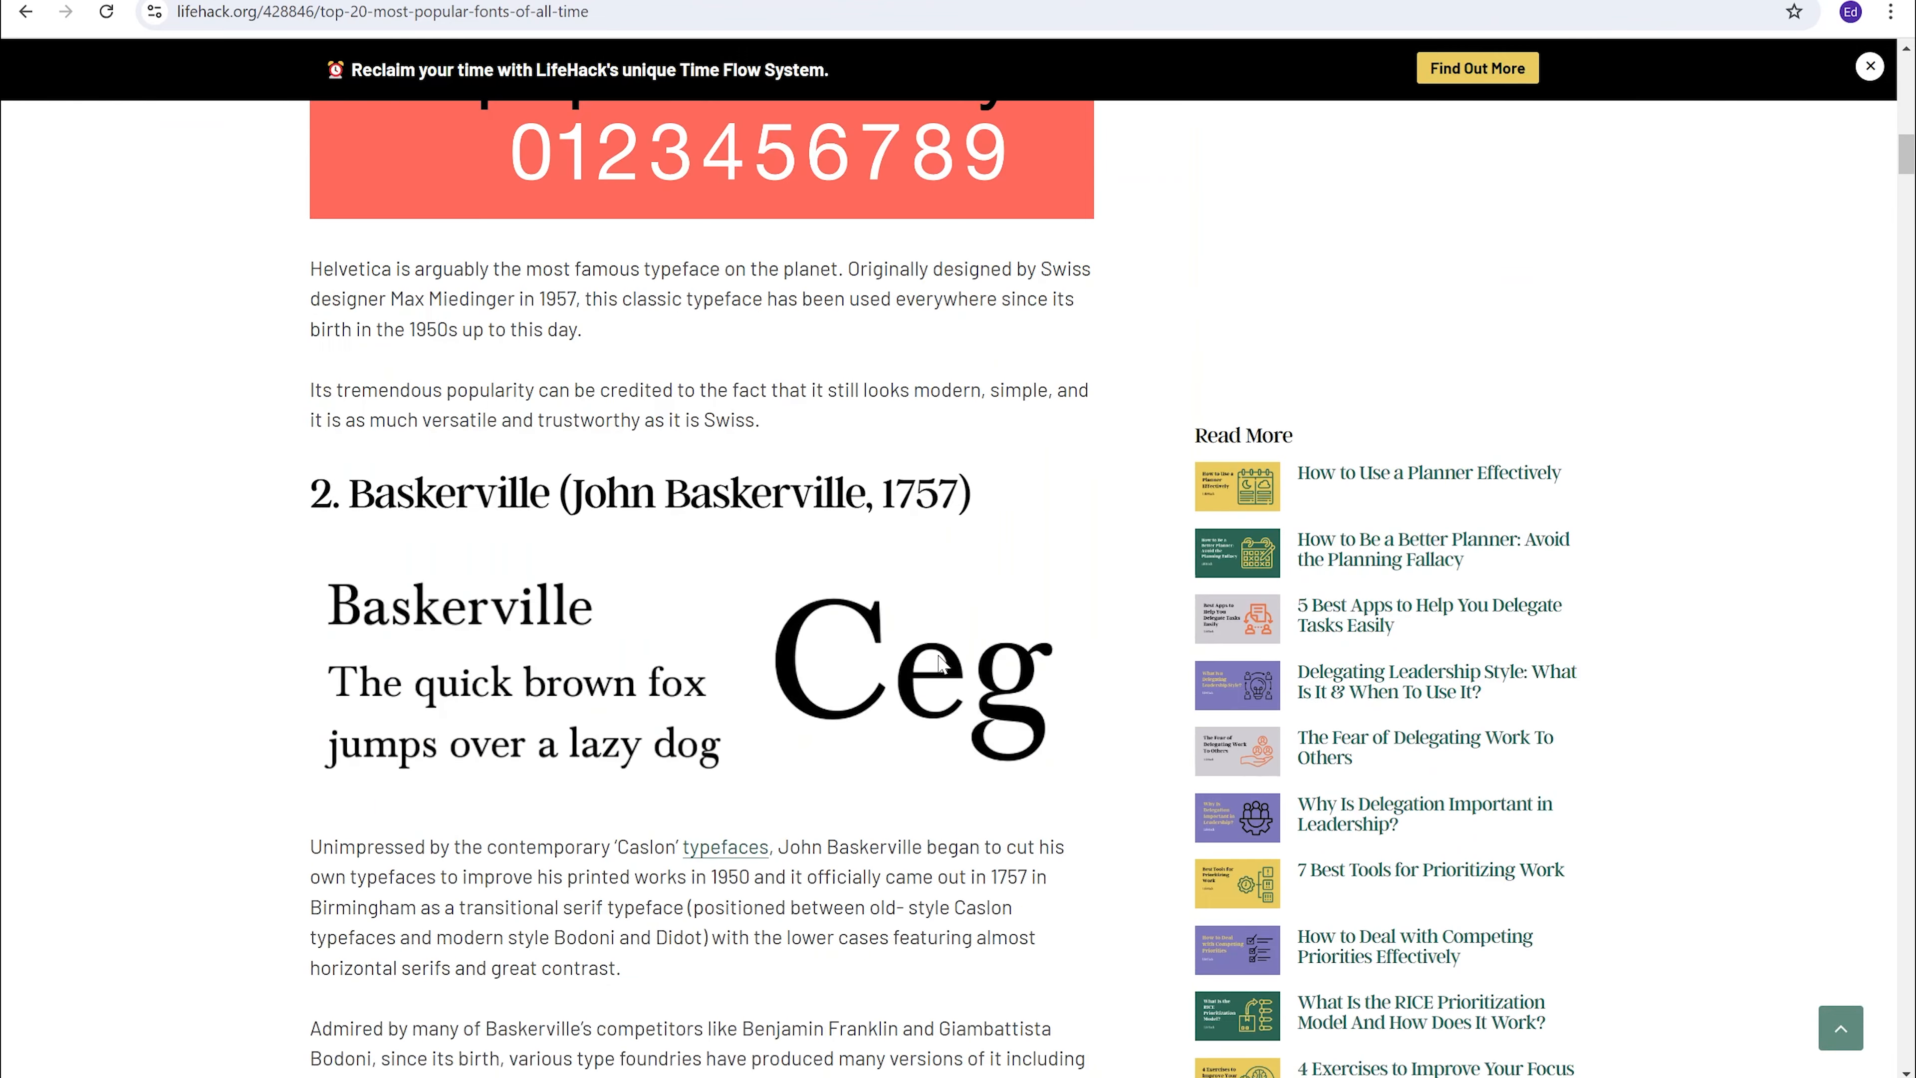
scroll(939, 657, "down", 10)
scroll(694, 542, "down", 20)
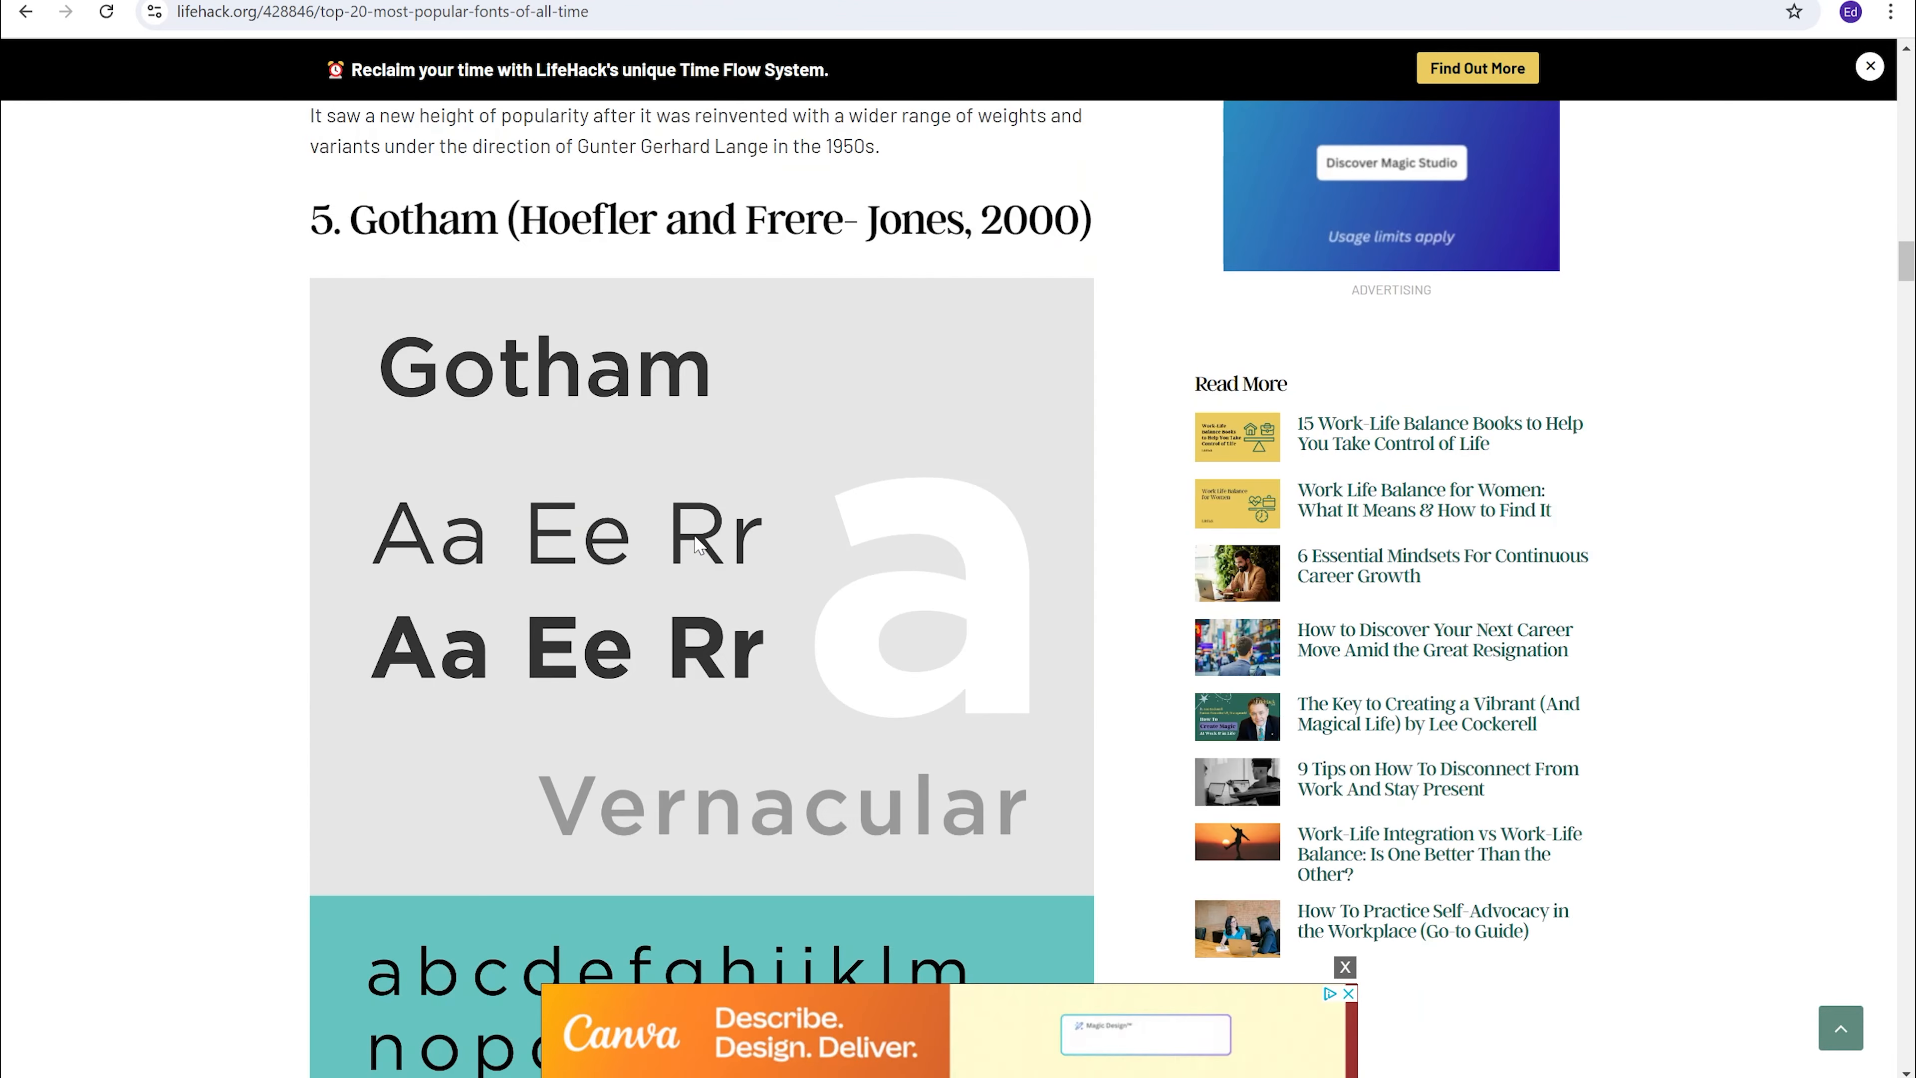
scroll(695, 542, "down", 20)
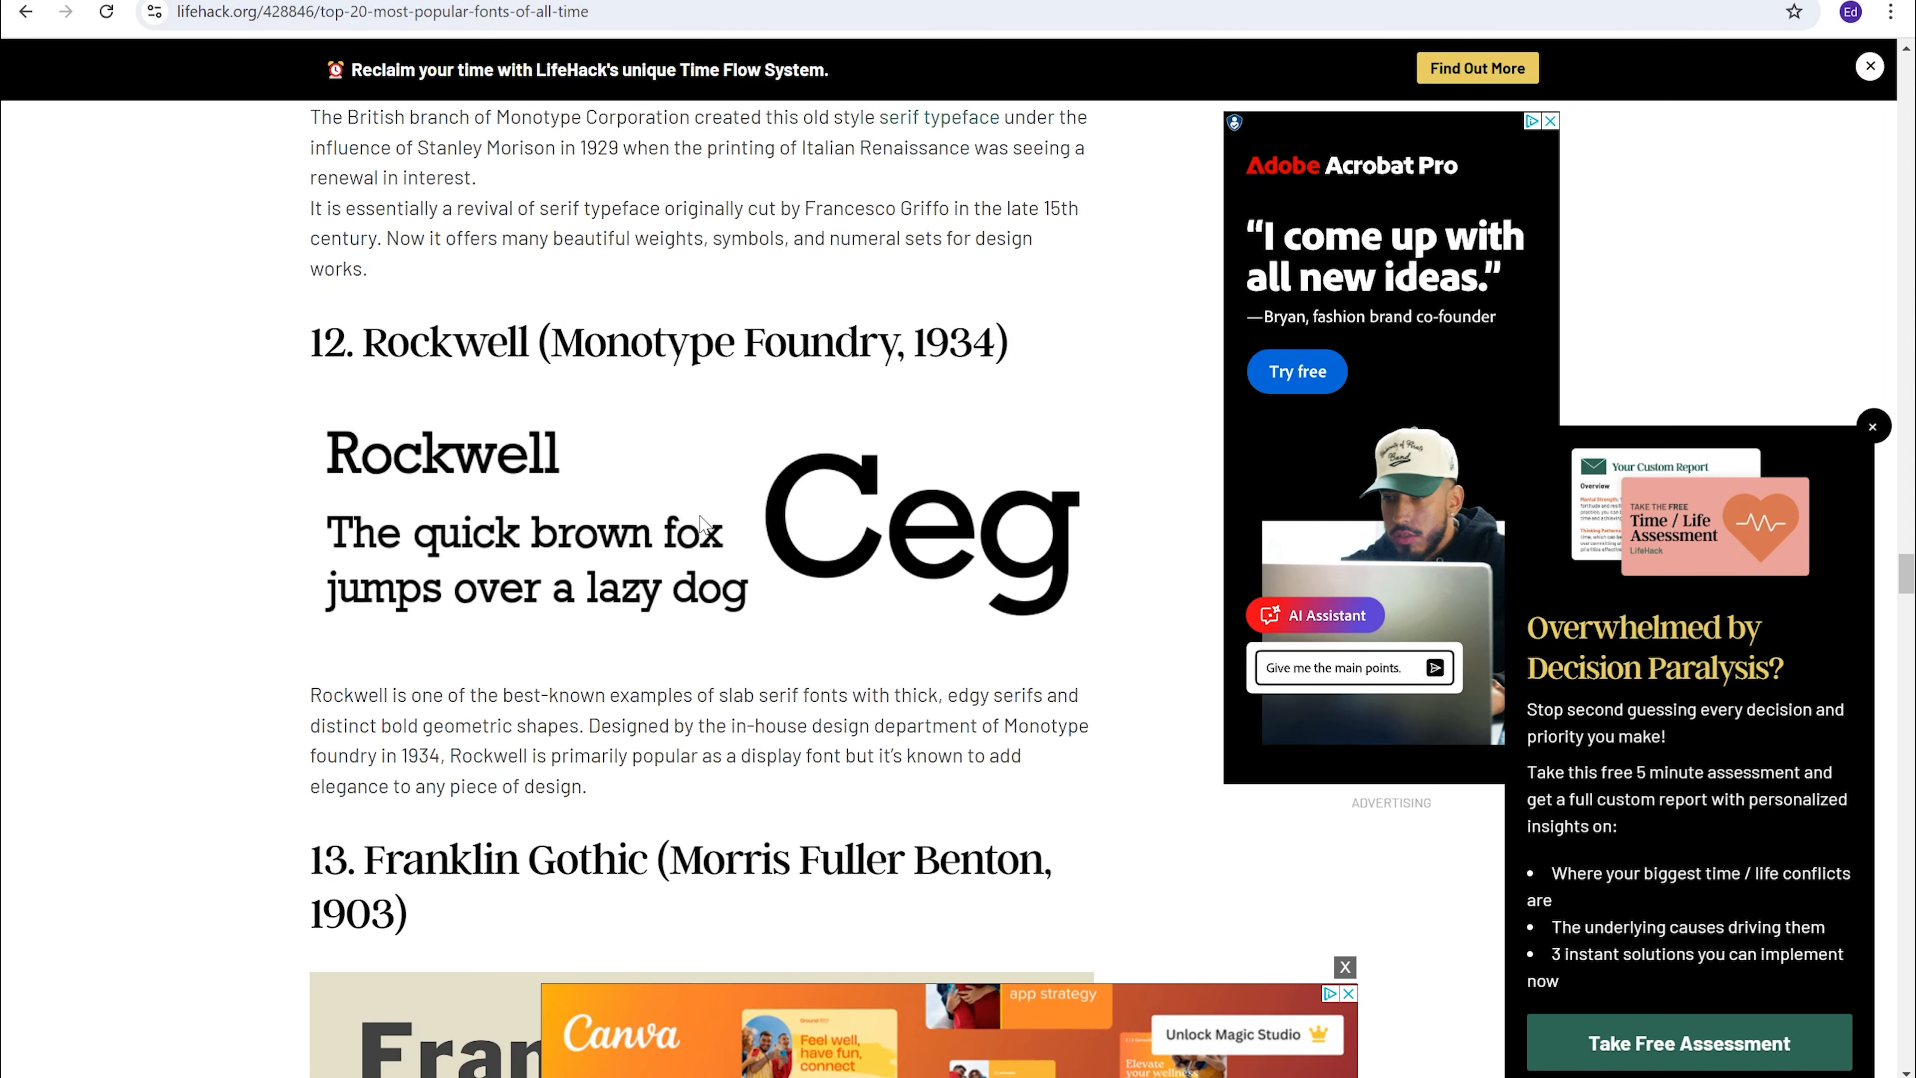
scroll(700, 521, "down", 3)
scroll(690, 423, "up", 3)
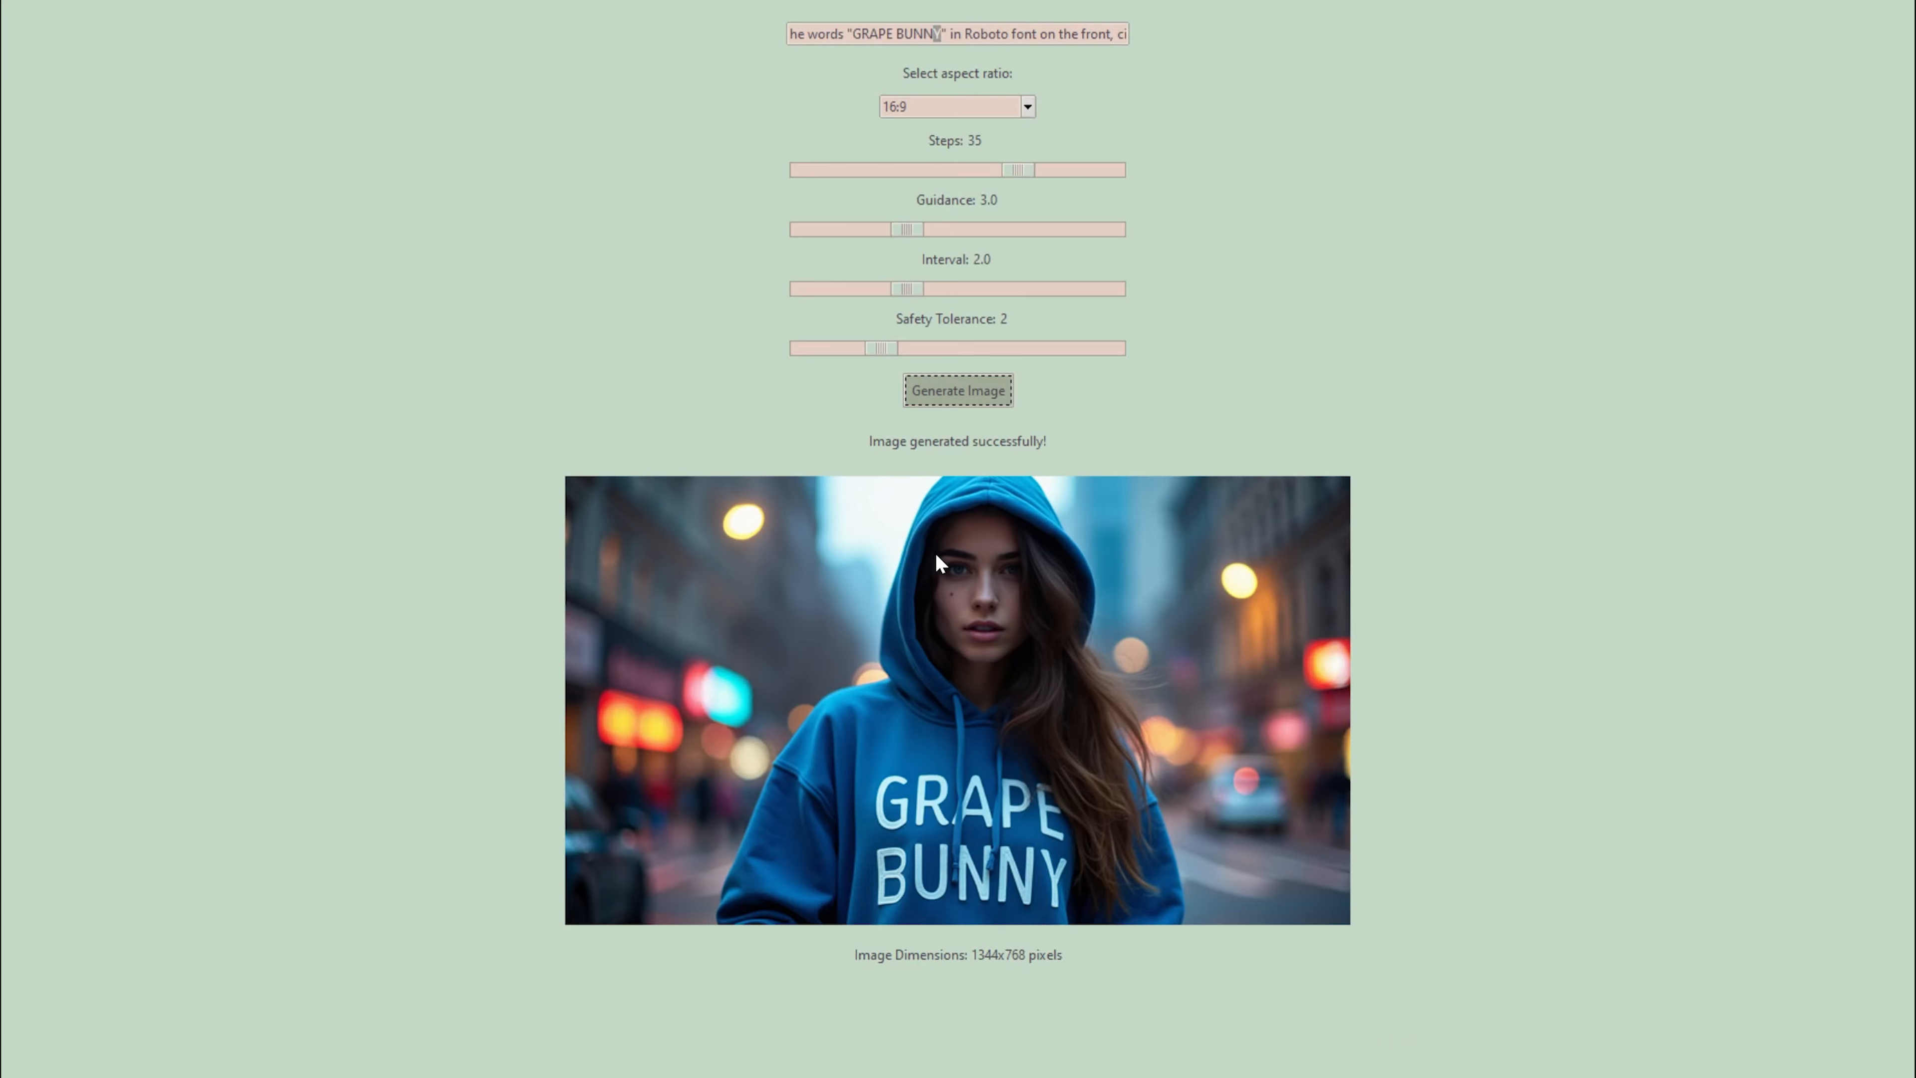
Step: Change the font in the prompt from Roboto to Rockwell, regenerate the image and compare its lettering with the article's Rockwell sample
left_click(1001, 34)
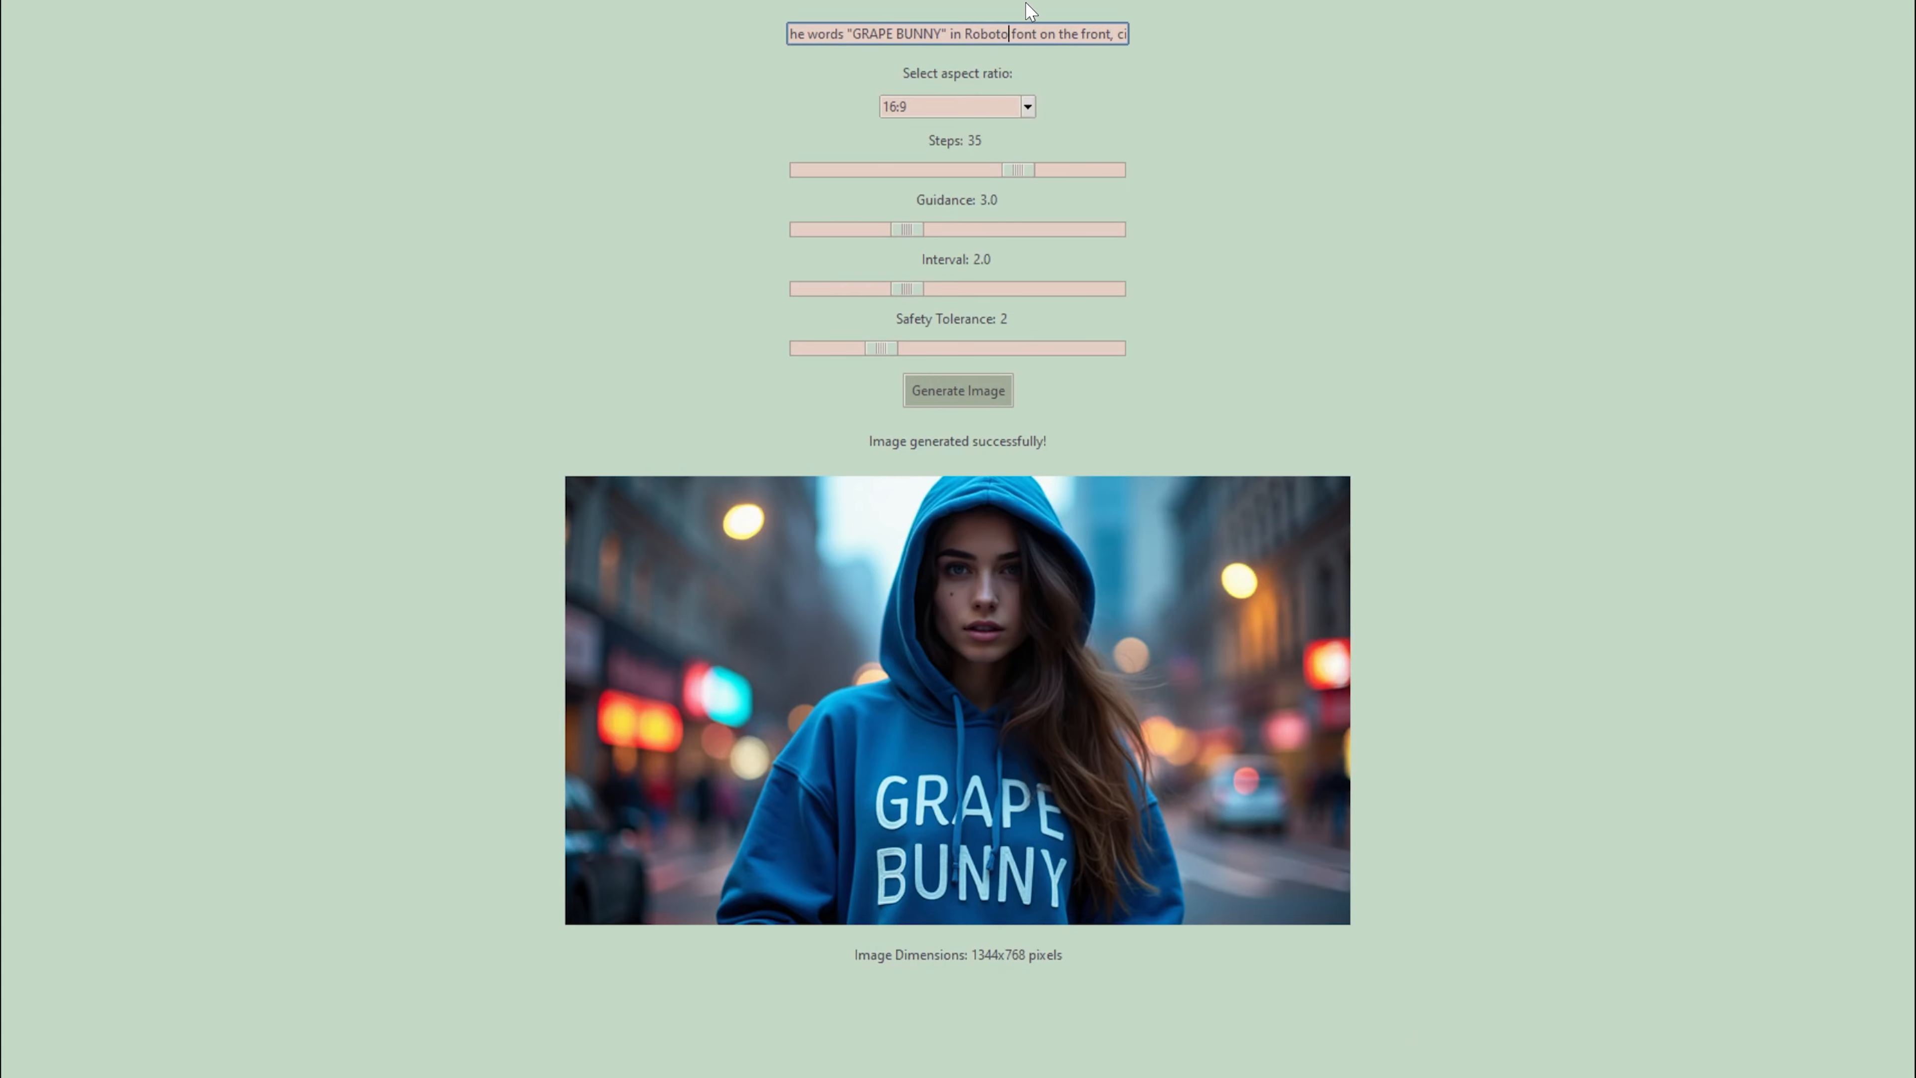
key("BackSpace")
key("BackSpace")
key("BackSpace")
key("BackSpace")
type("ckwell")
left_click(958, 391)
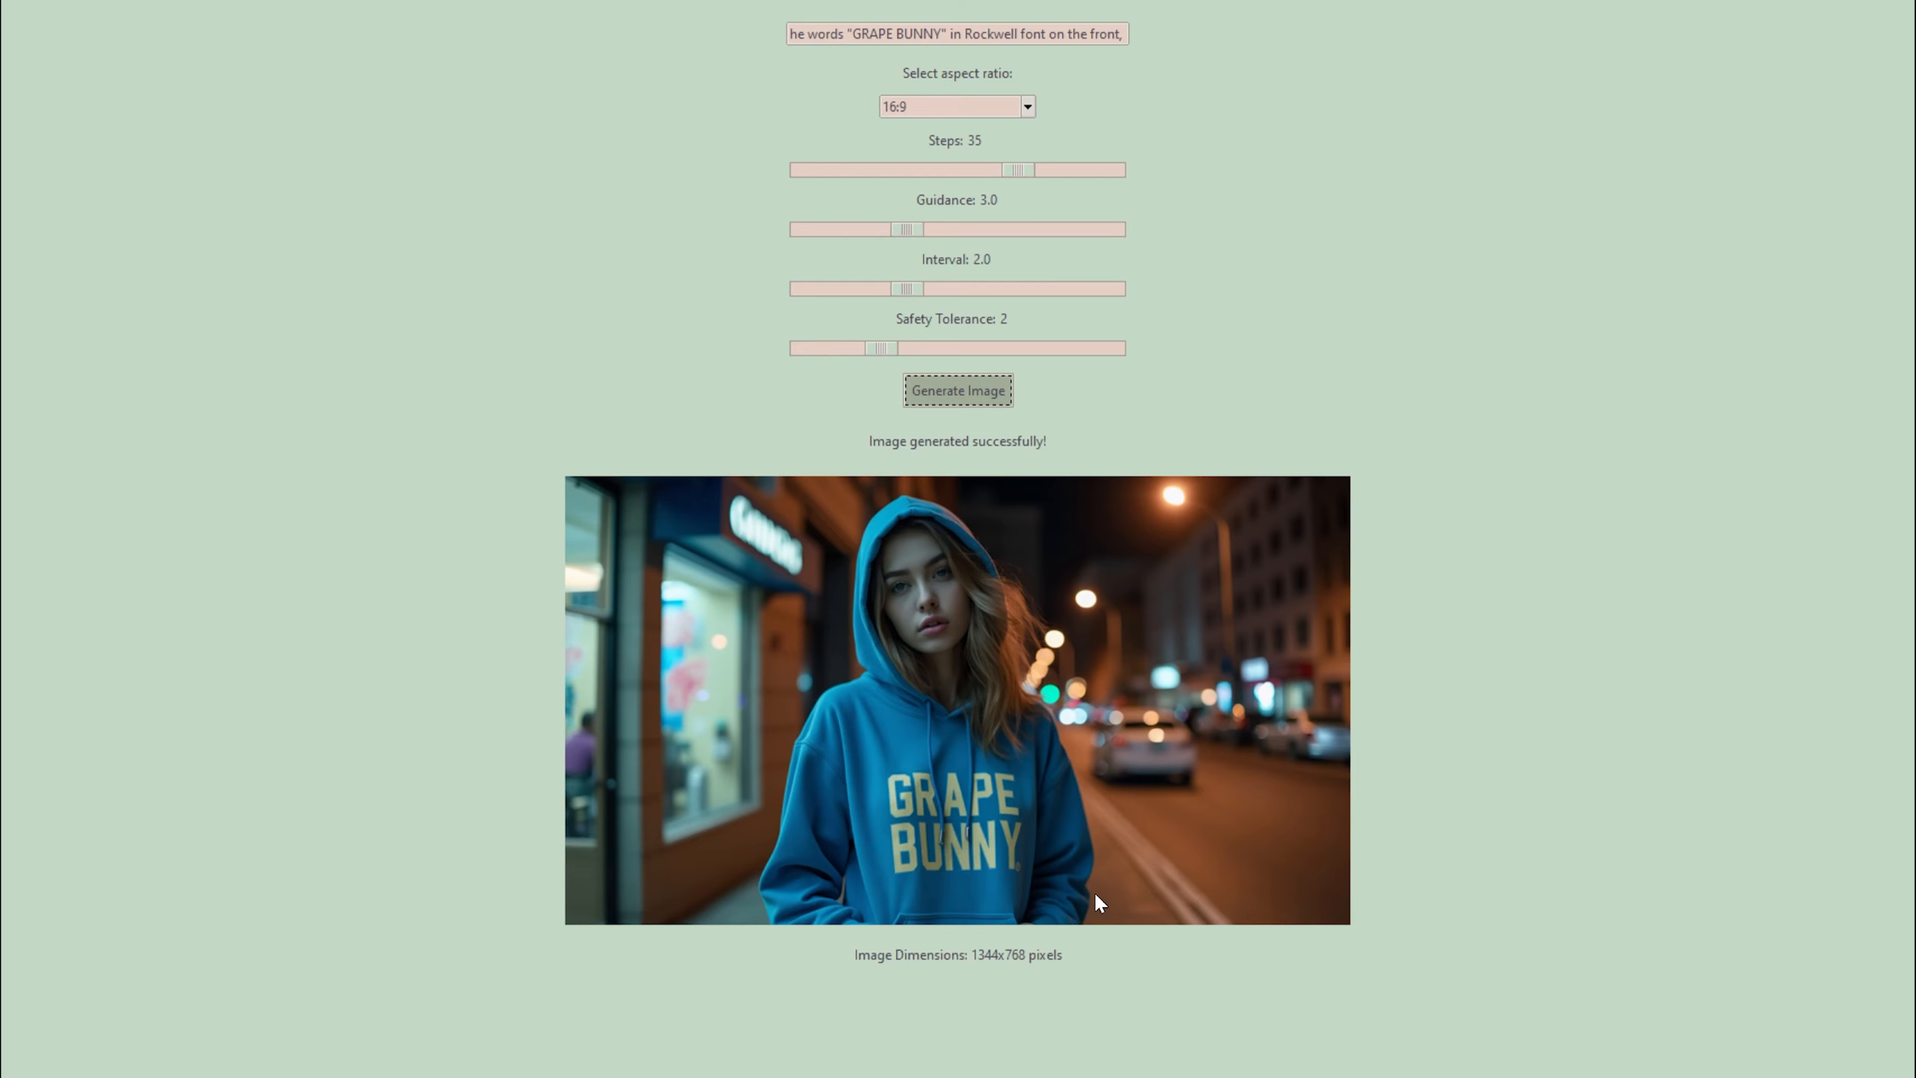
left_click(1231, 1075)
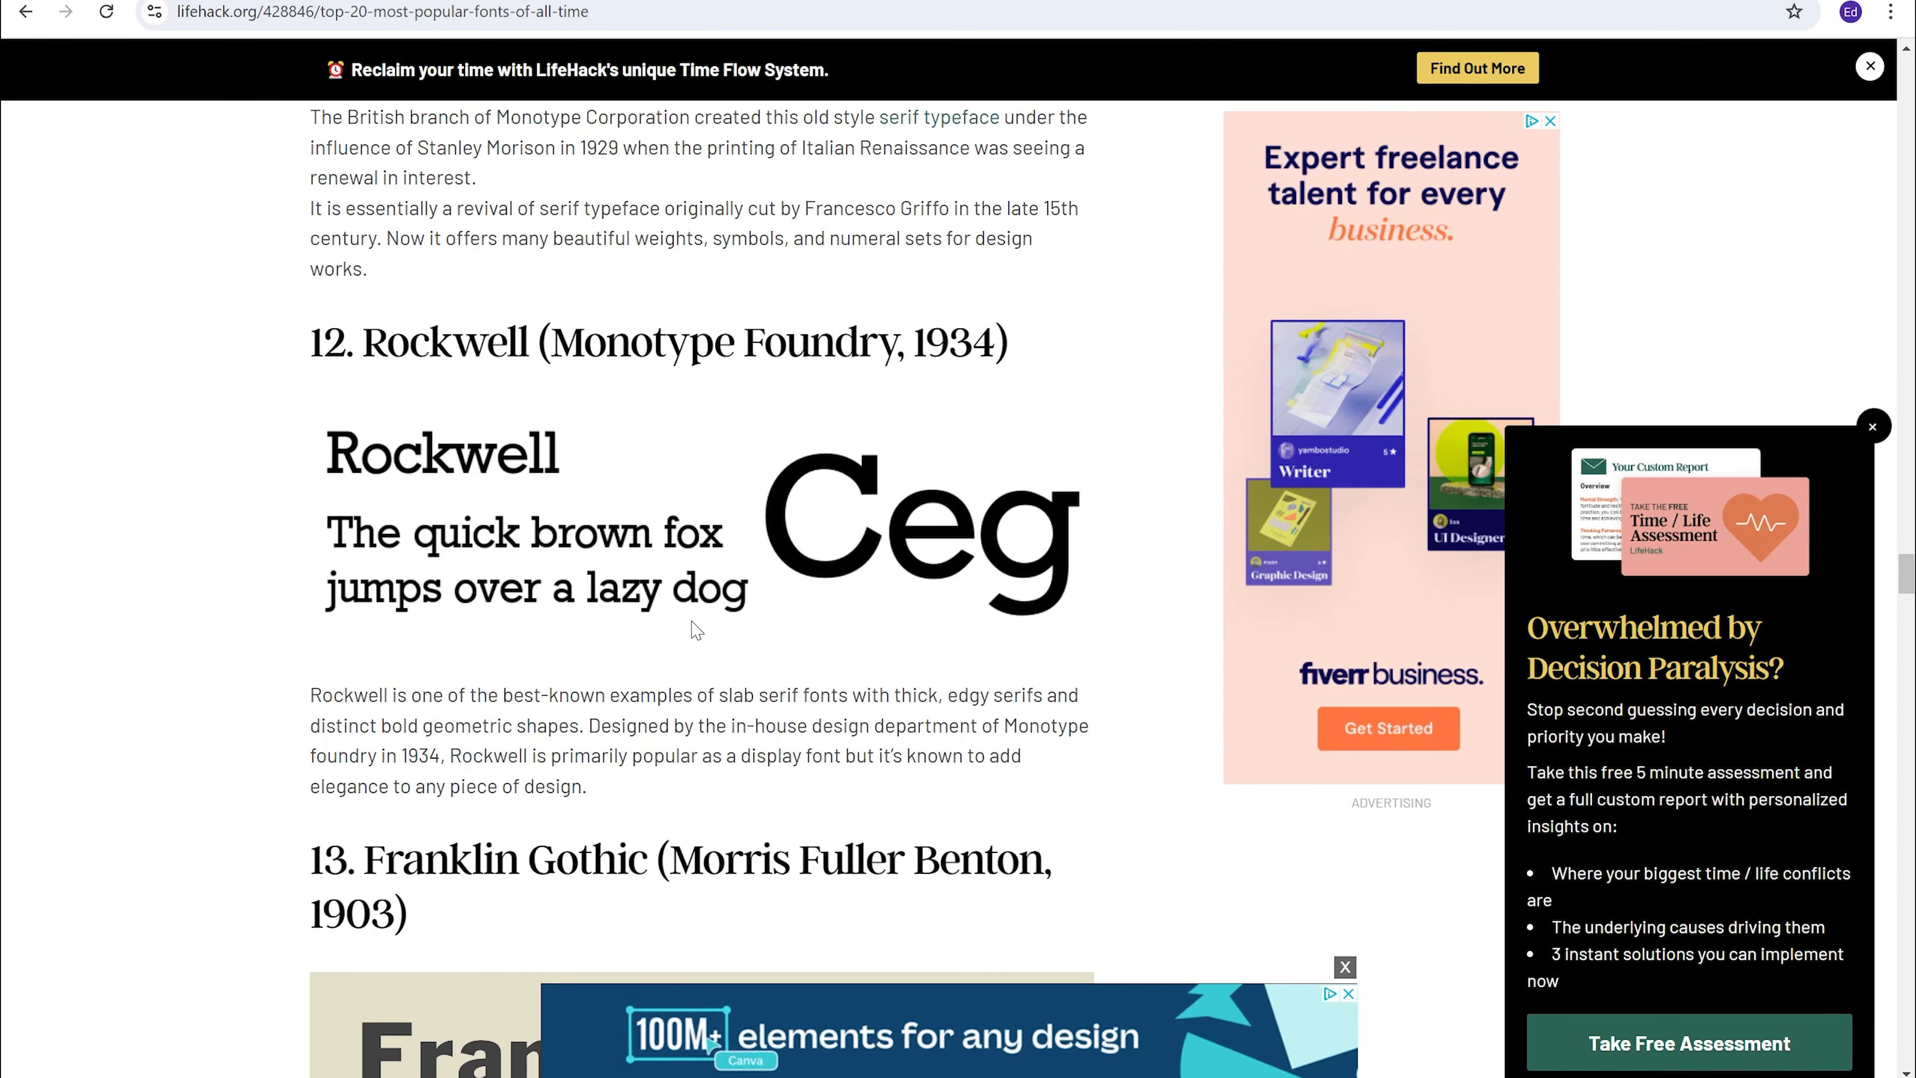
scroll(643, 623, "up", 3)
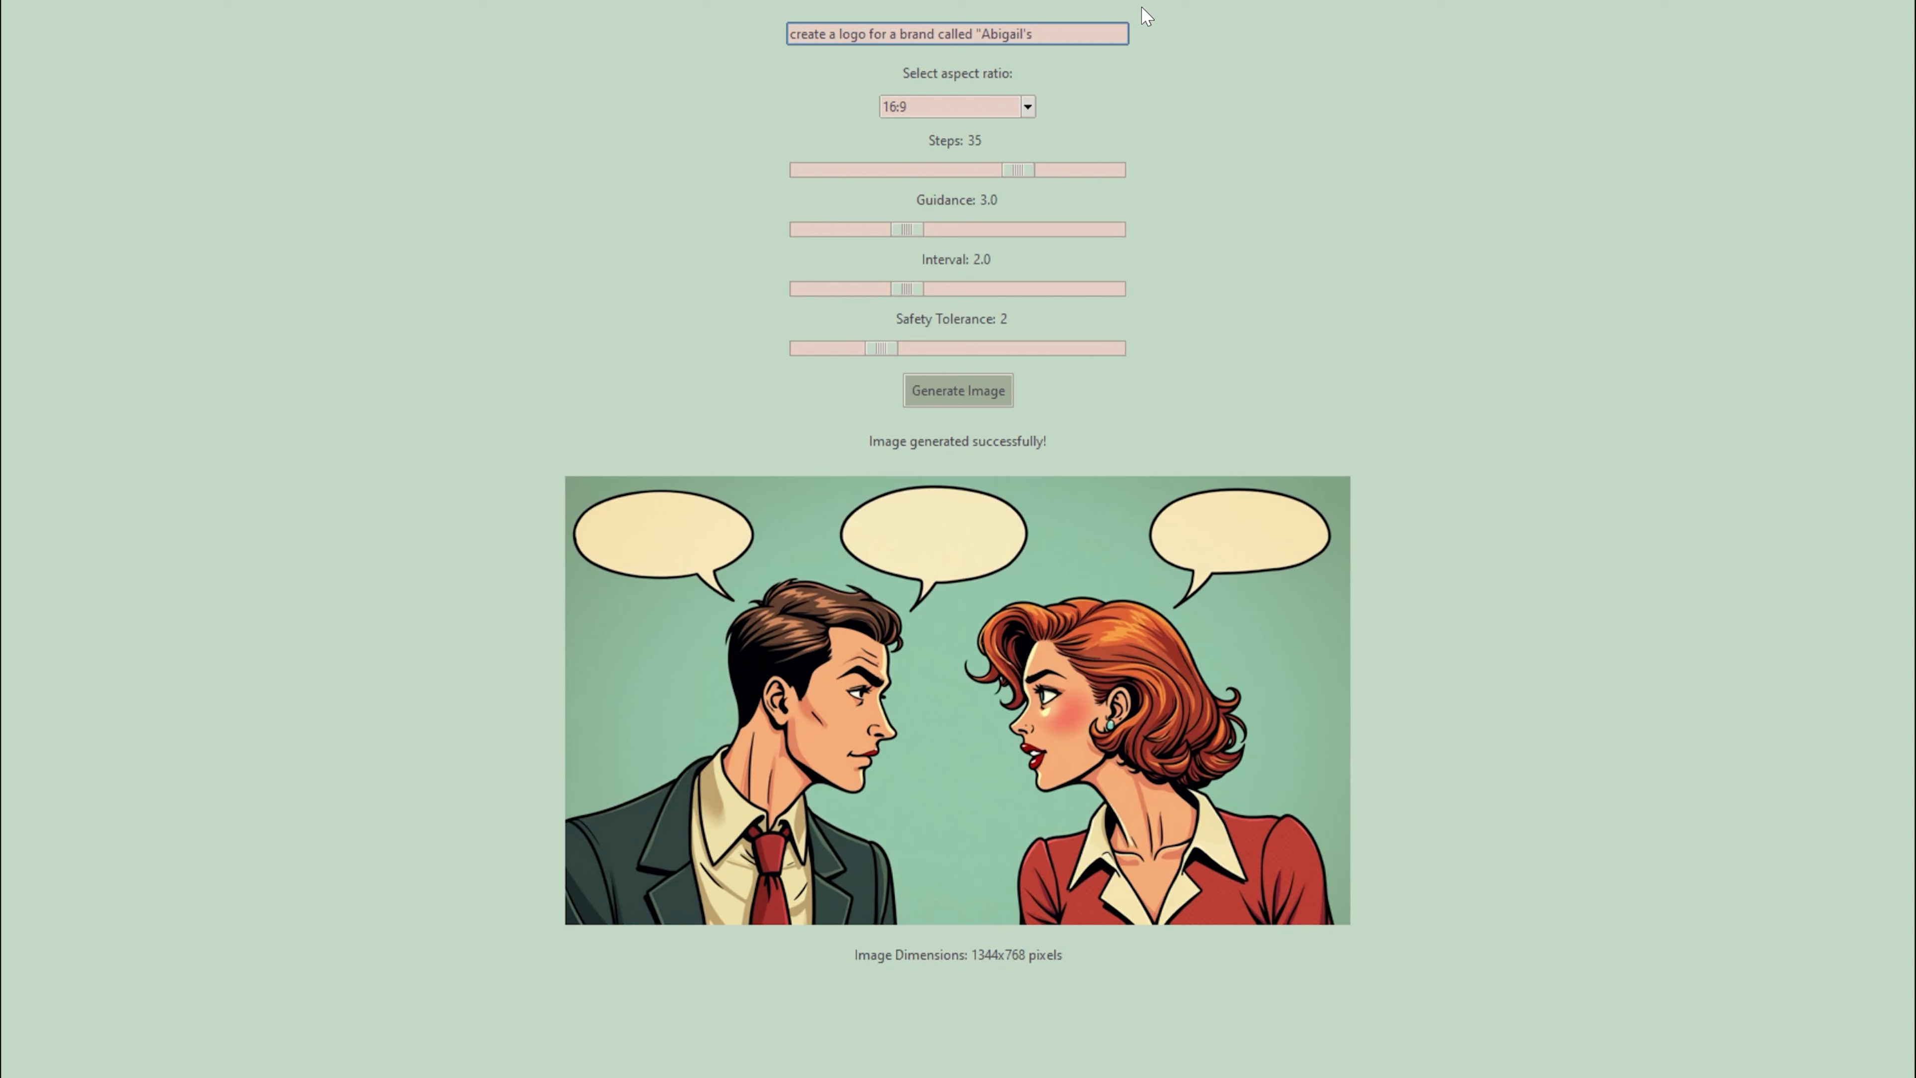
Step: Complete the prompt as: create a logo for a brand called "Abigail's Army", and generate it with the first aspect ratio option
type("Arm")
type("y")
type("\"")
left_click(1028, 107)
left_click(928, 129)
left_click(958, 391)
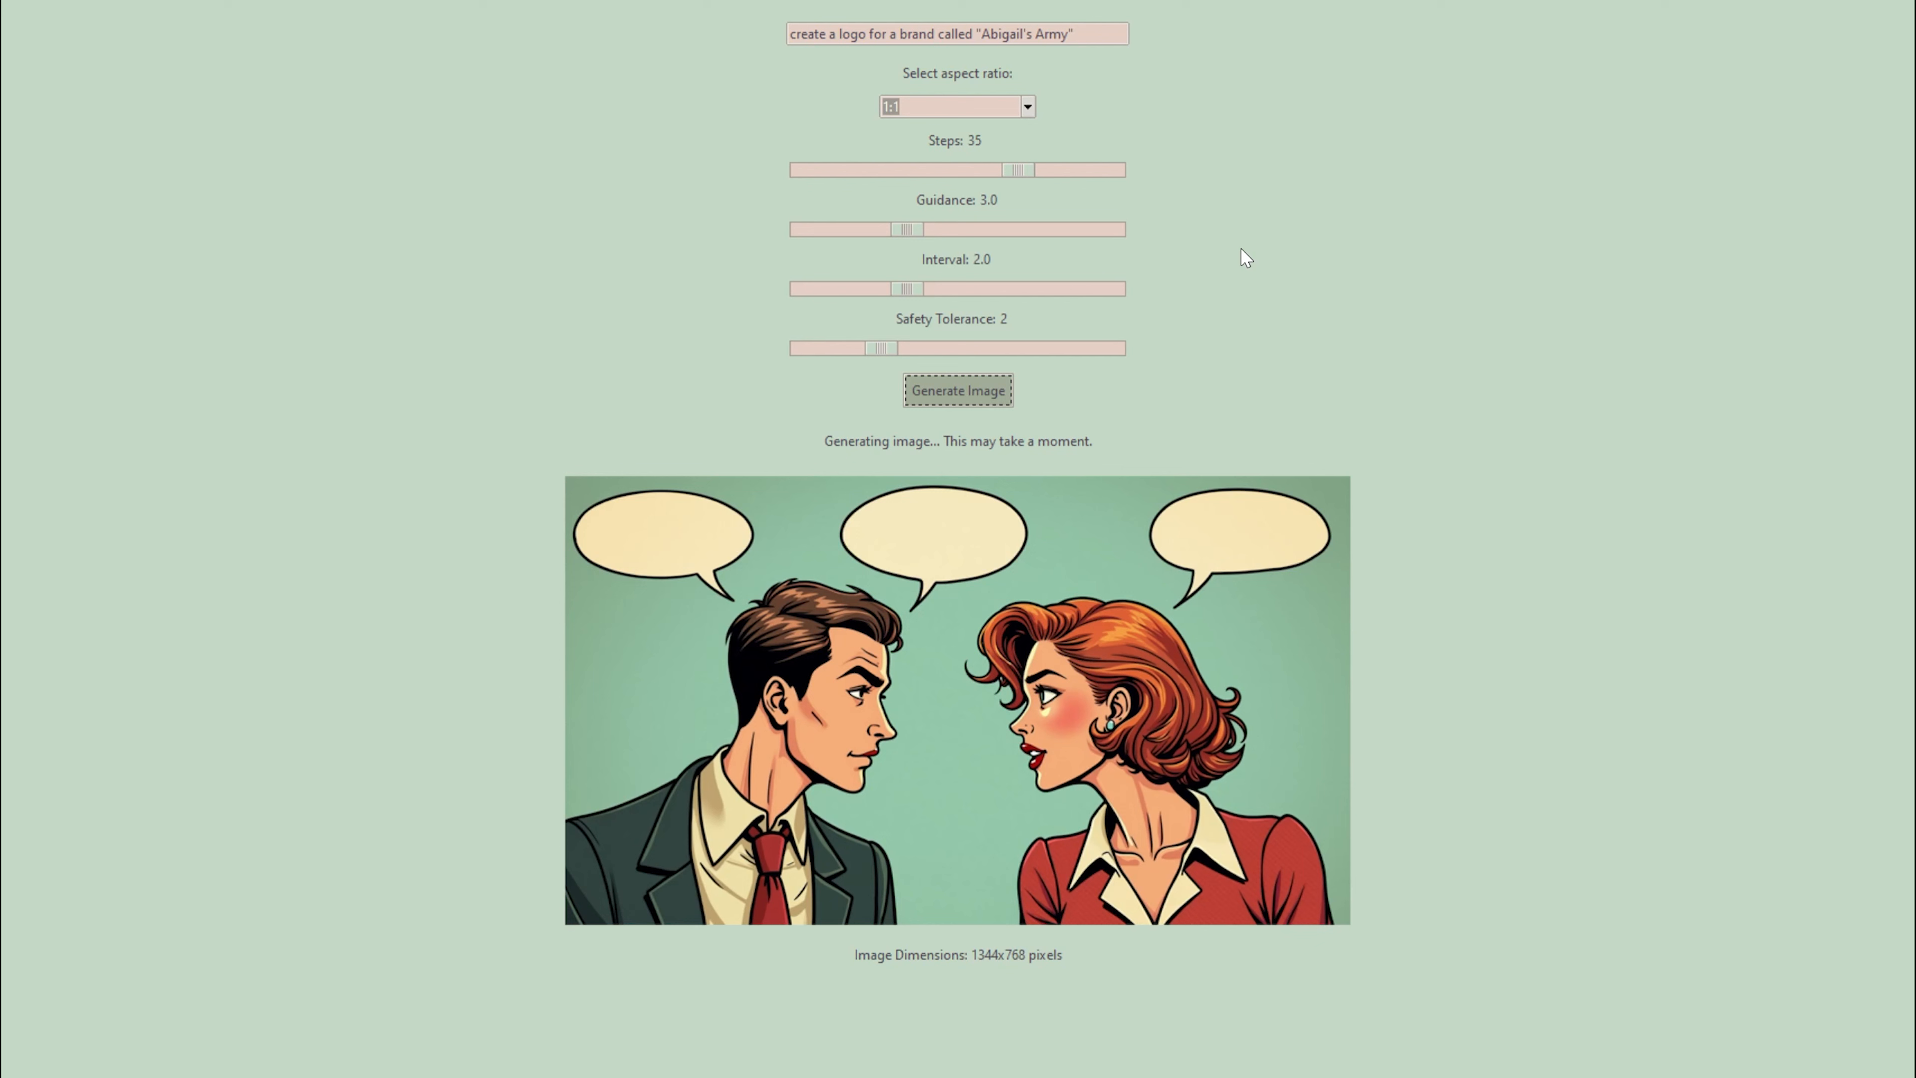